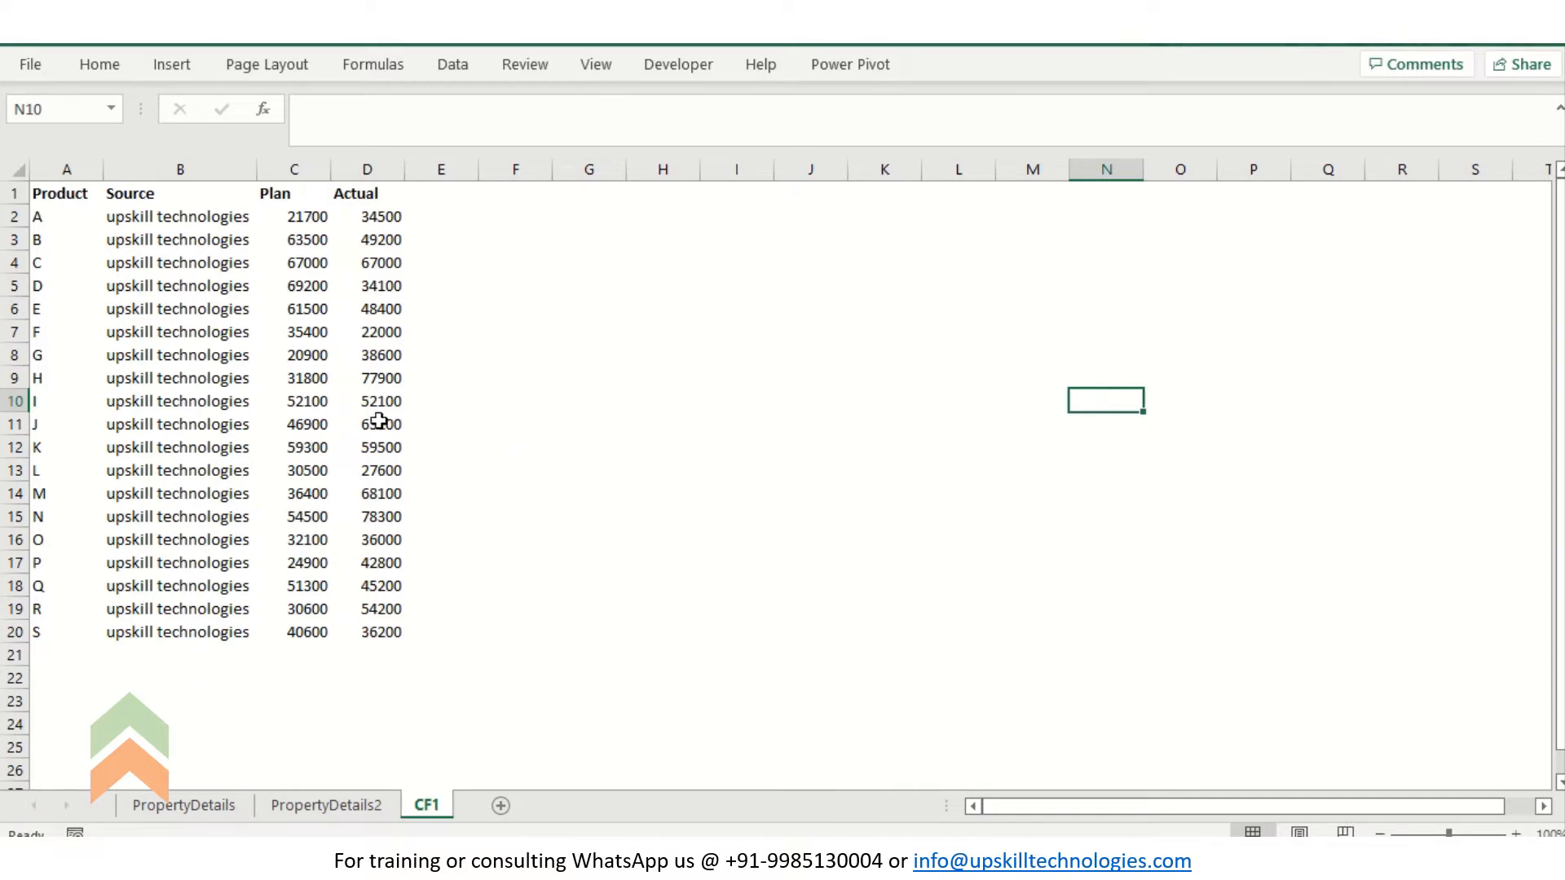
Copy the whole Product, Source, Plan and Actual range from sheet CF1 and paste it into a new manually entered table in Power BI Desktop.
click(379, 420)
key(ctrl+a)
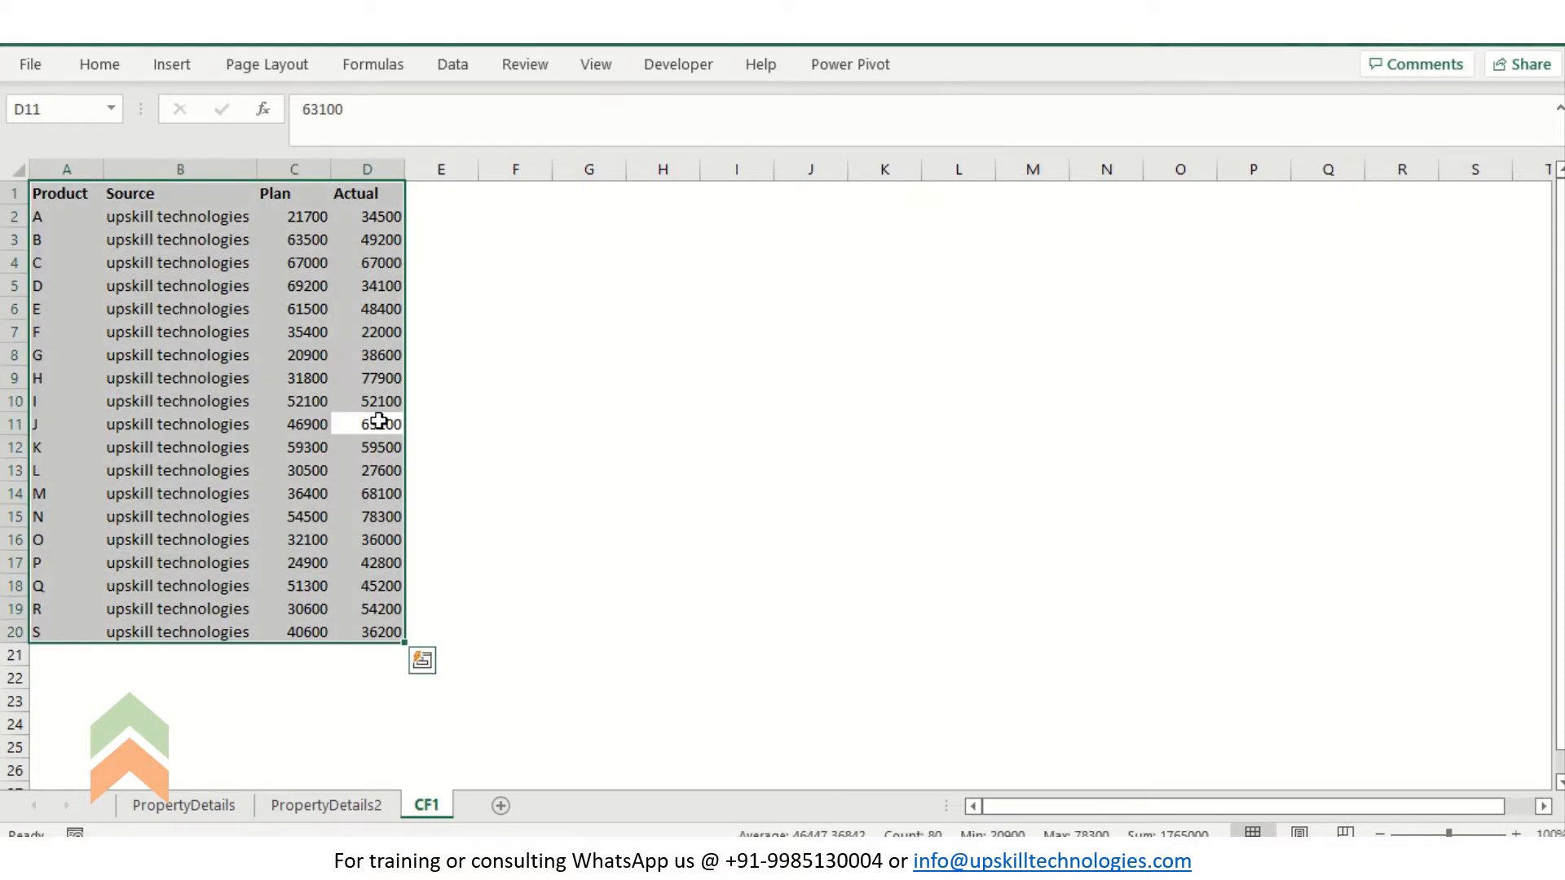
key(ctrl+c)
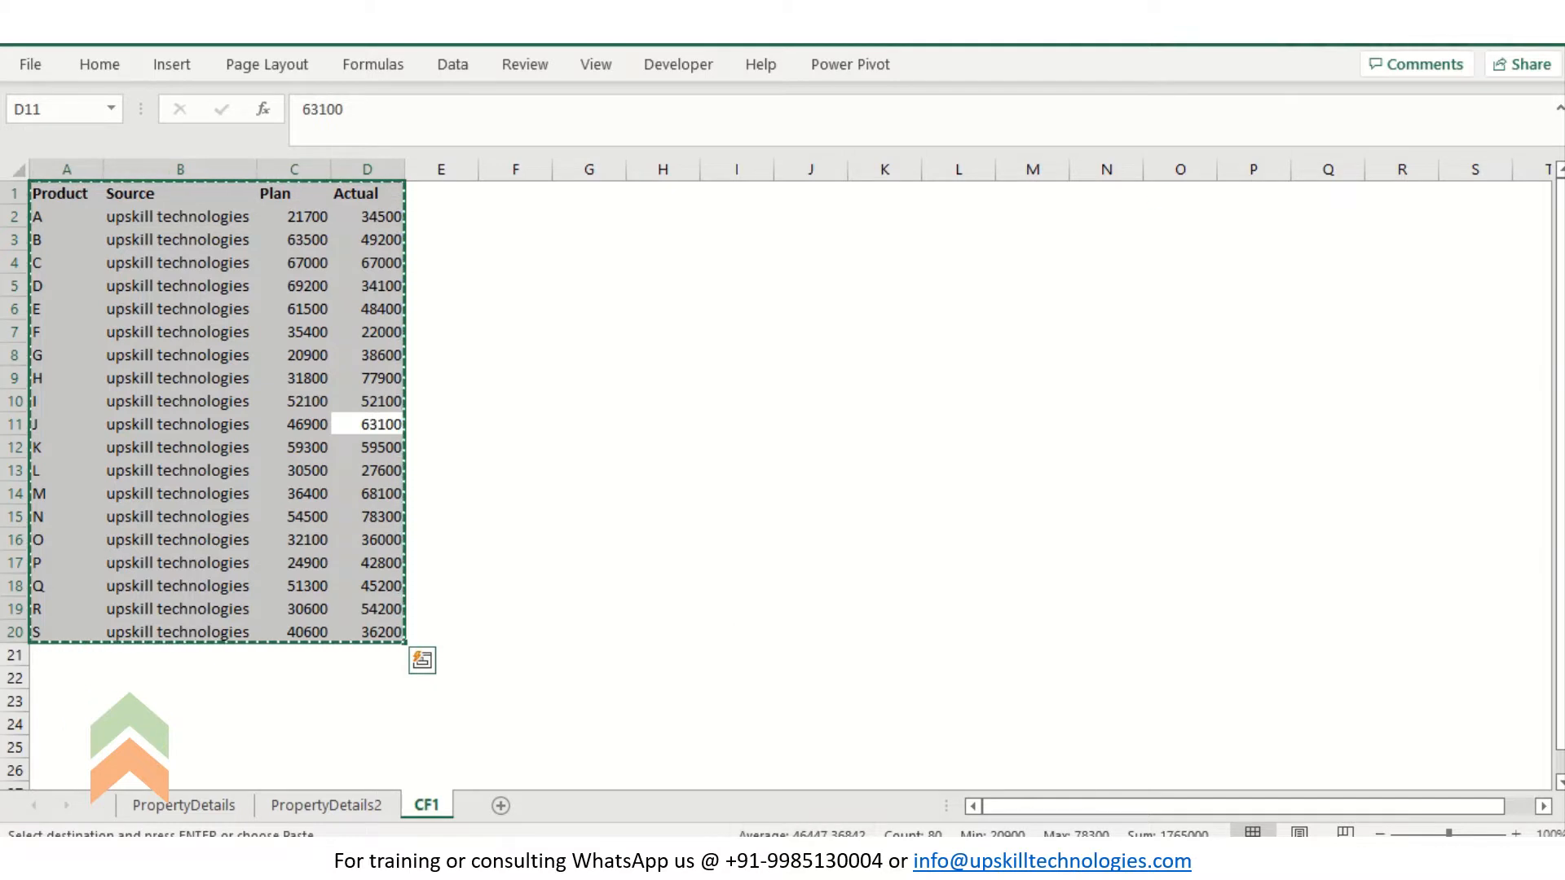
click(802, 860)
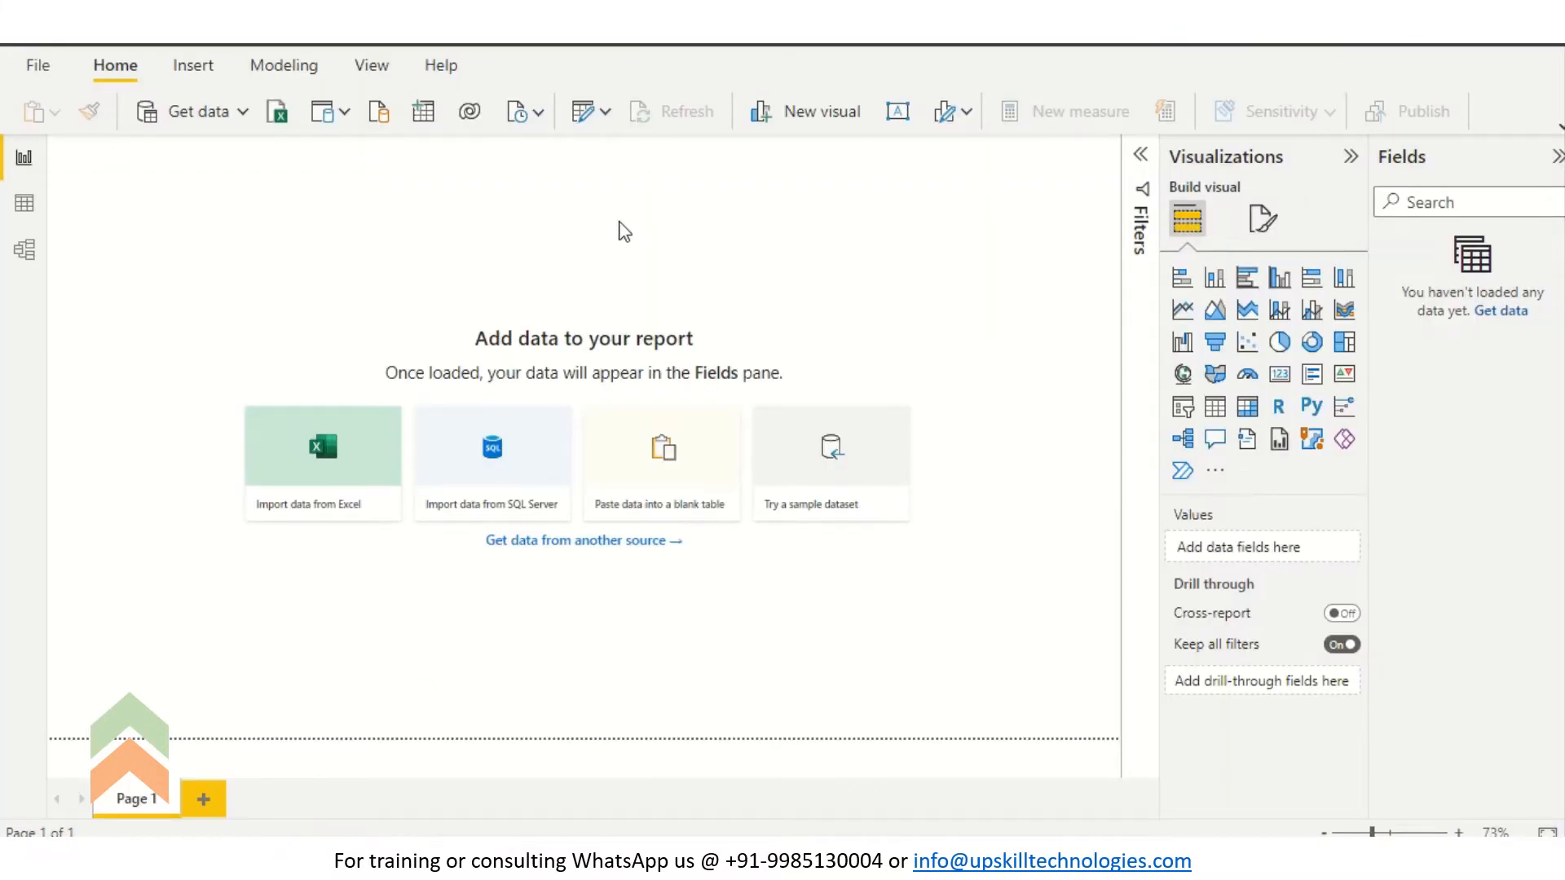
click(423, 112)
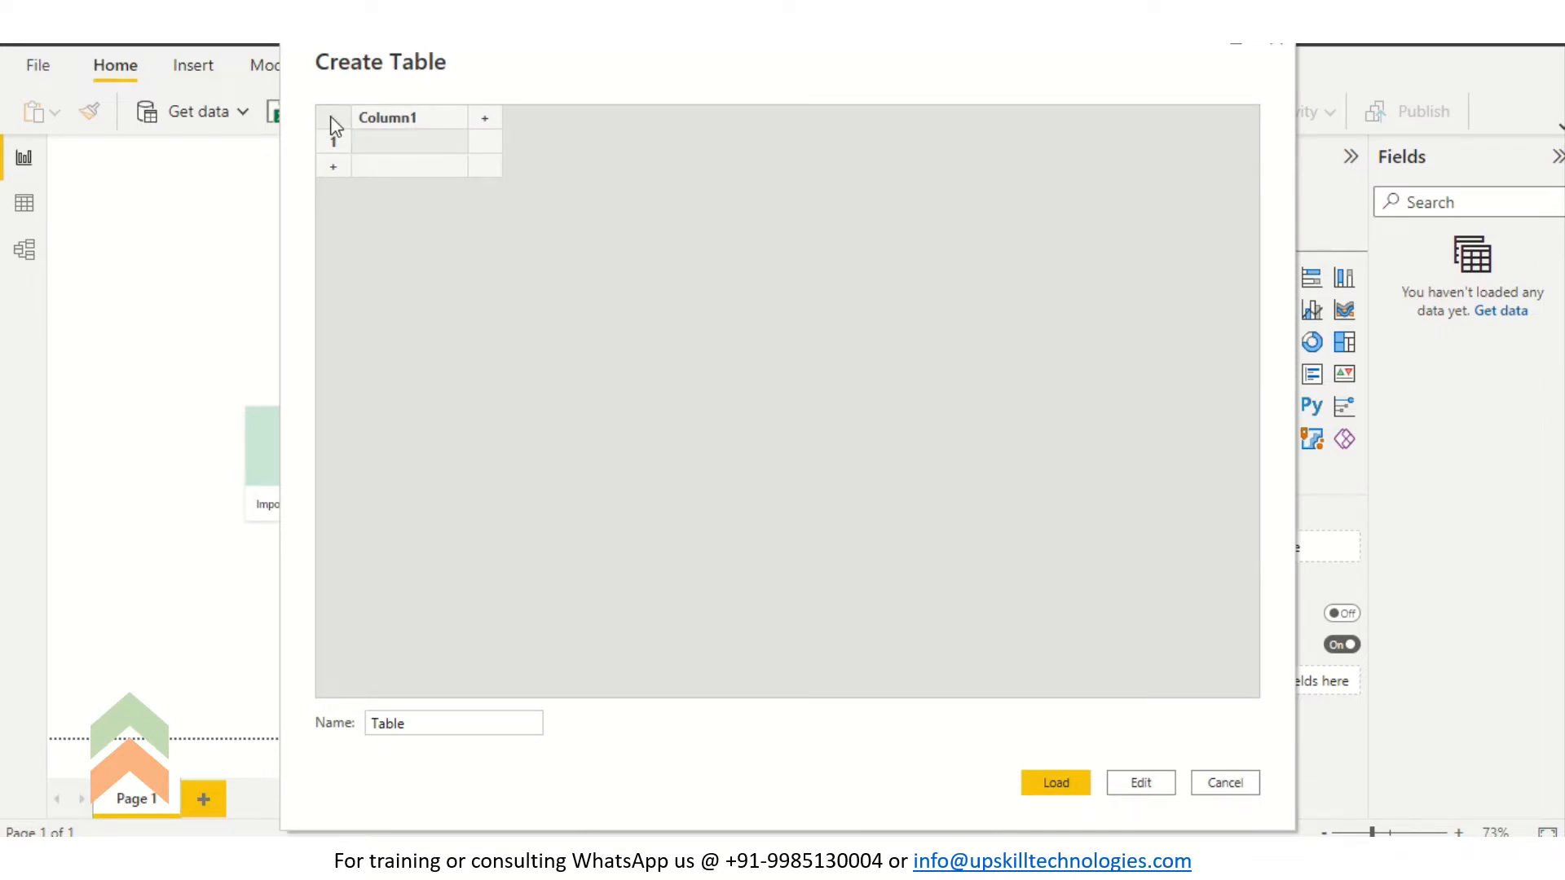
key(ctrl+v)
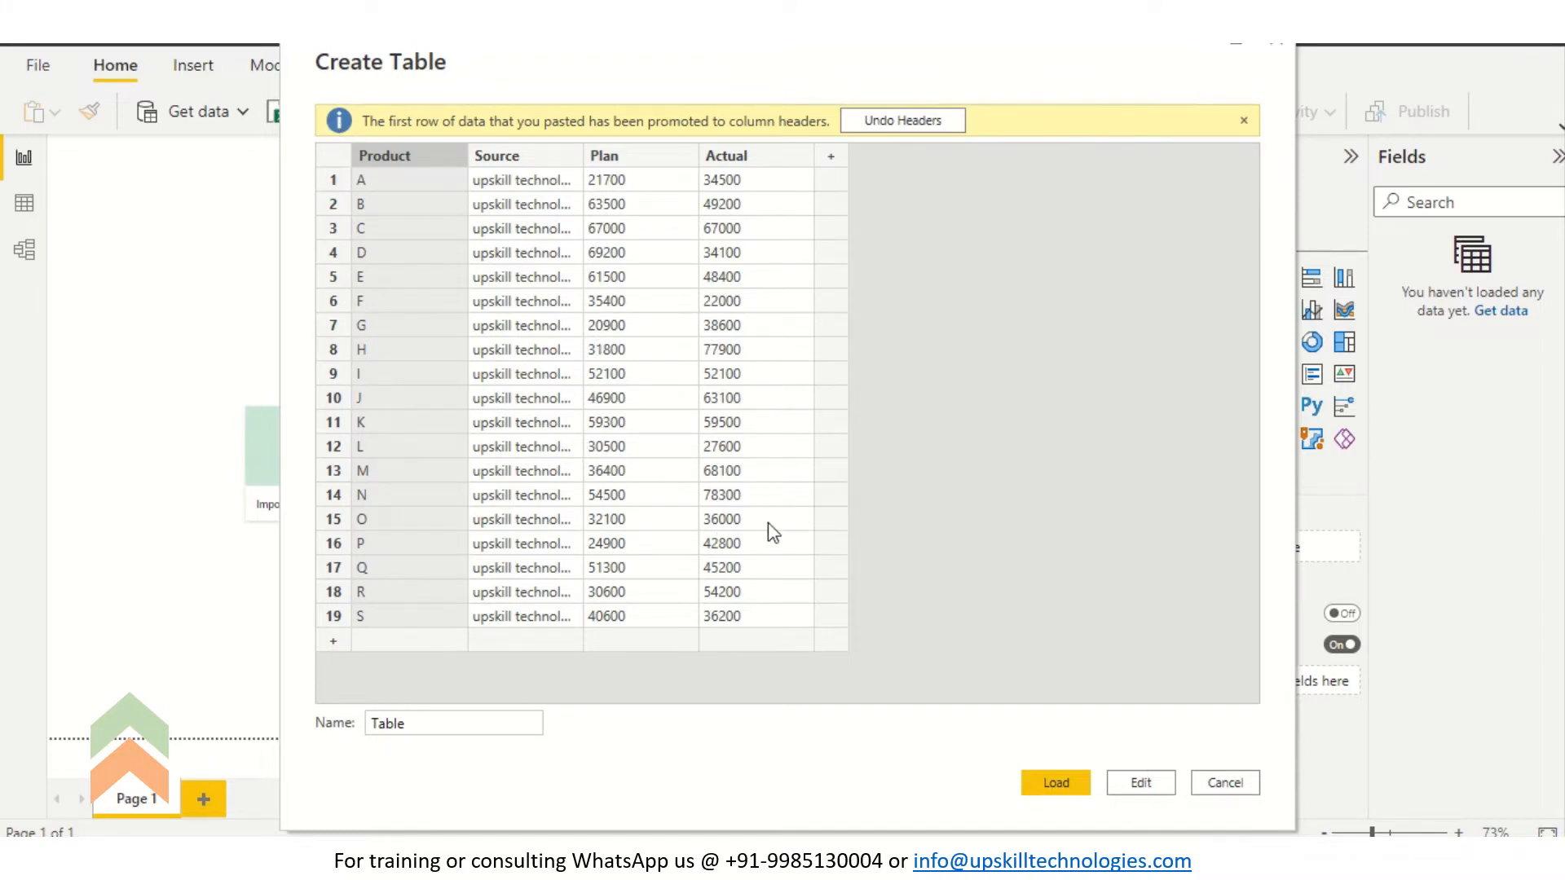
Name the pasted table Upskill and load it into the report.
click(466, 720)
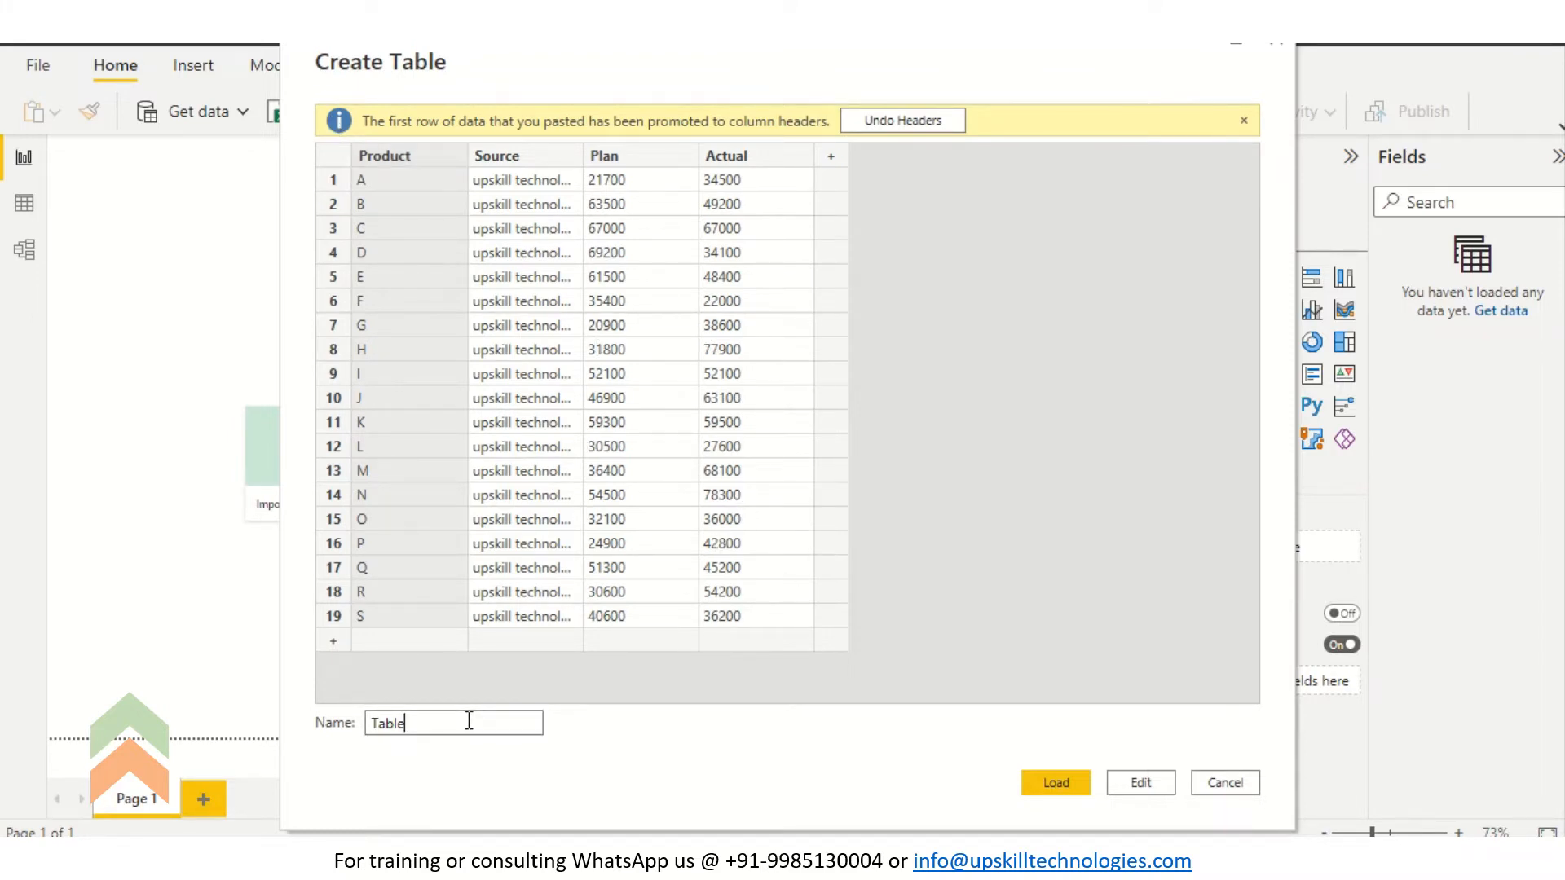
key(BackSpace)
key(BackSpace)
key(BackSpace)
key(BackSpace)
key(BackSpace)
text(Upskill)
click(1062, 787)
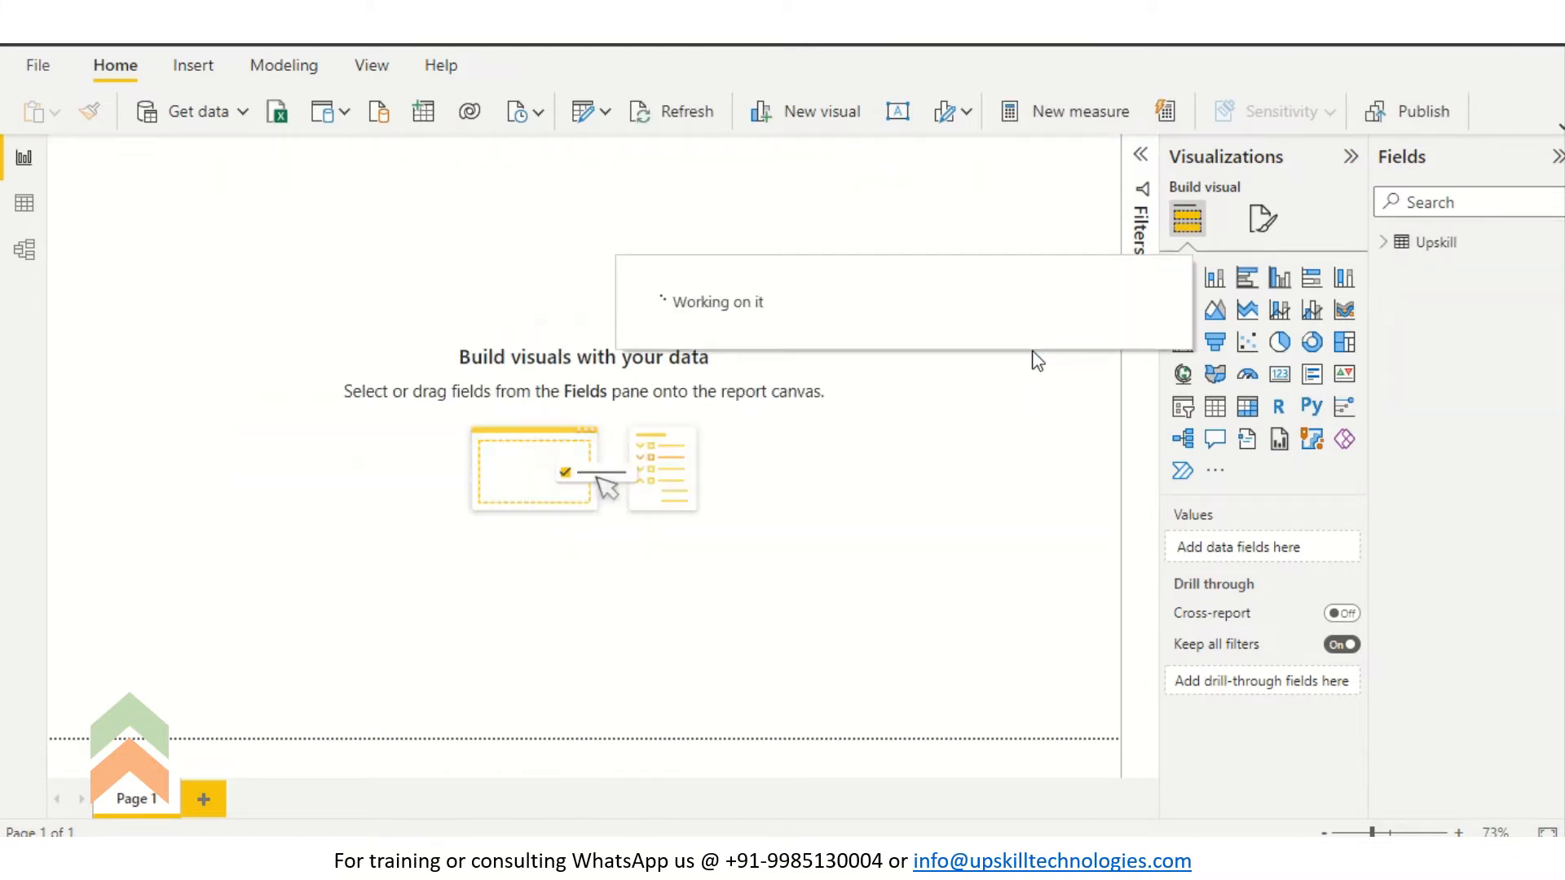
Add a table visual with the Product, Source, Plan and Actual fields, and enlarge it to show all rows and columns.
click(1385, 242)
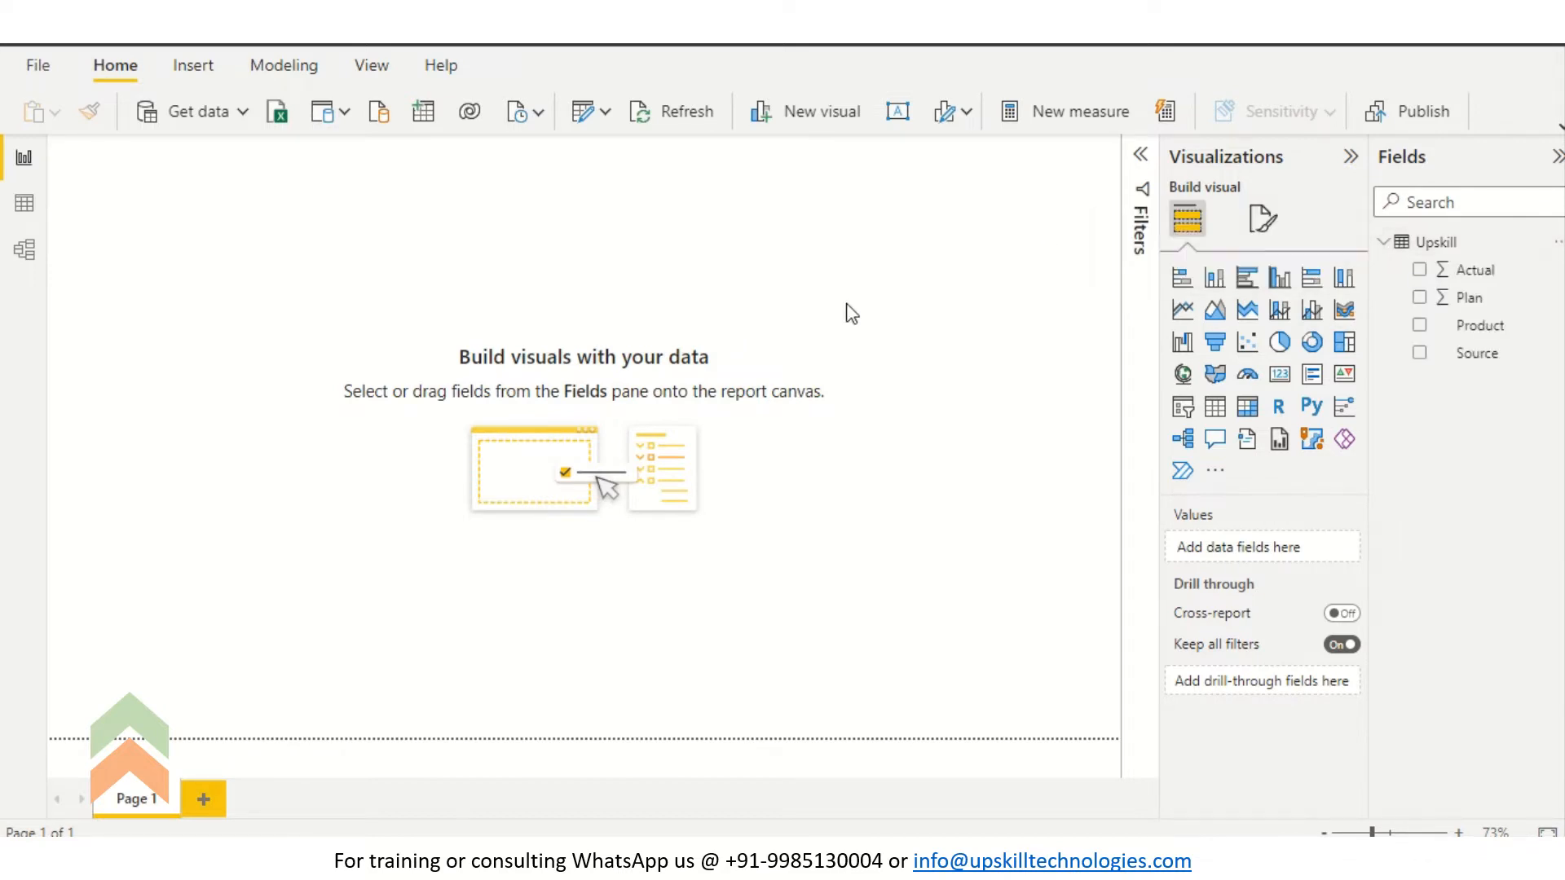
click(1219, 414)
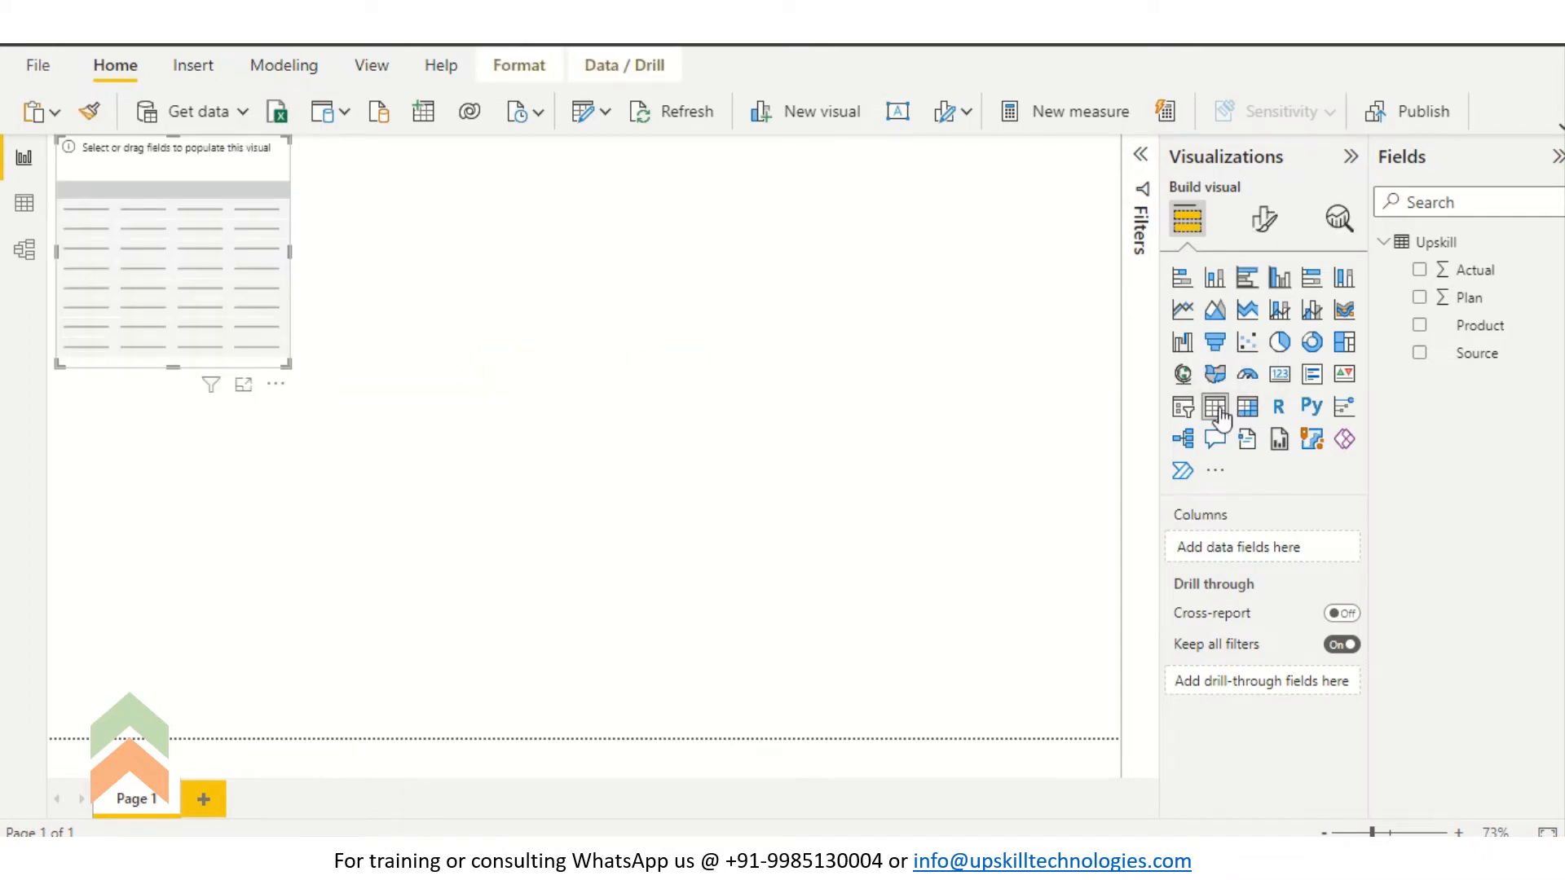
click(1421, 328)
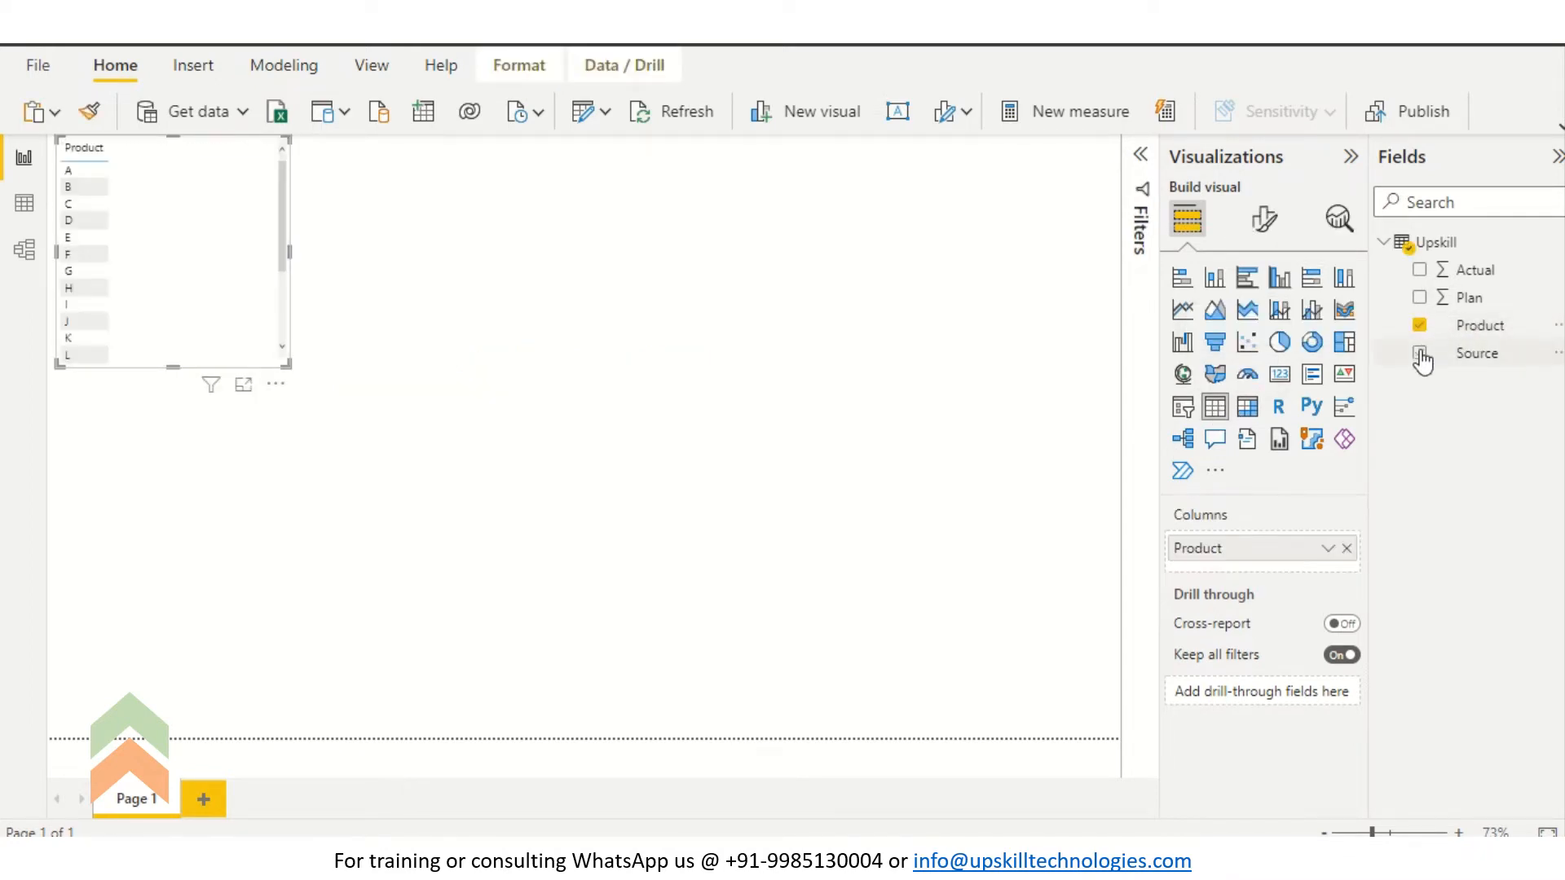
click(1420, 356)
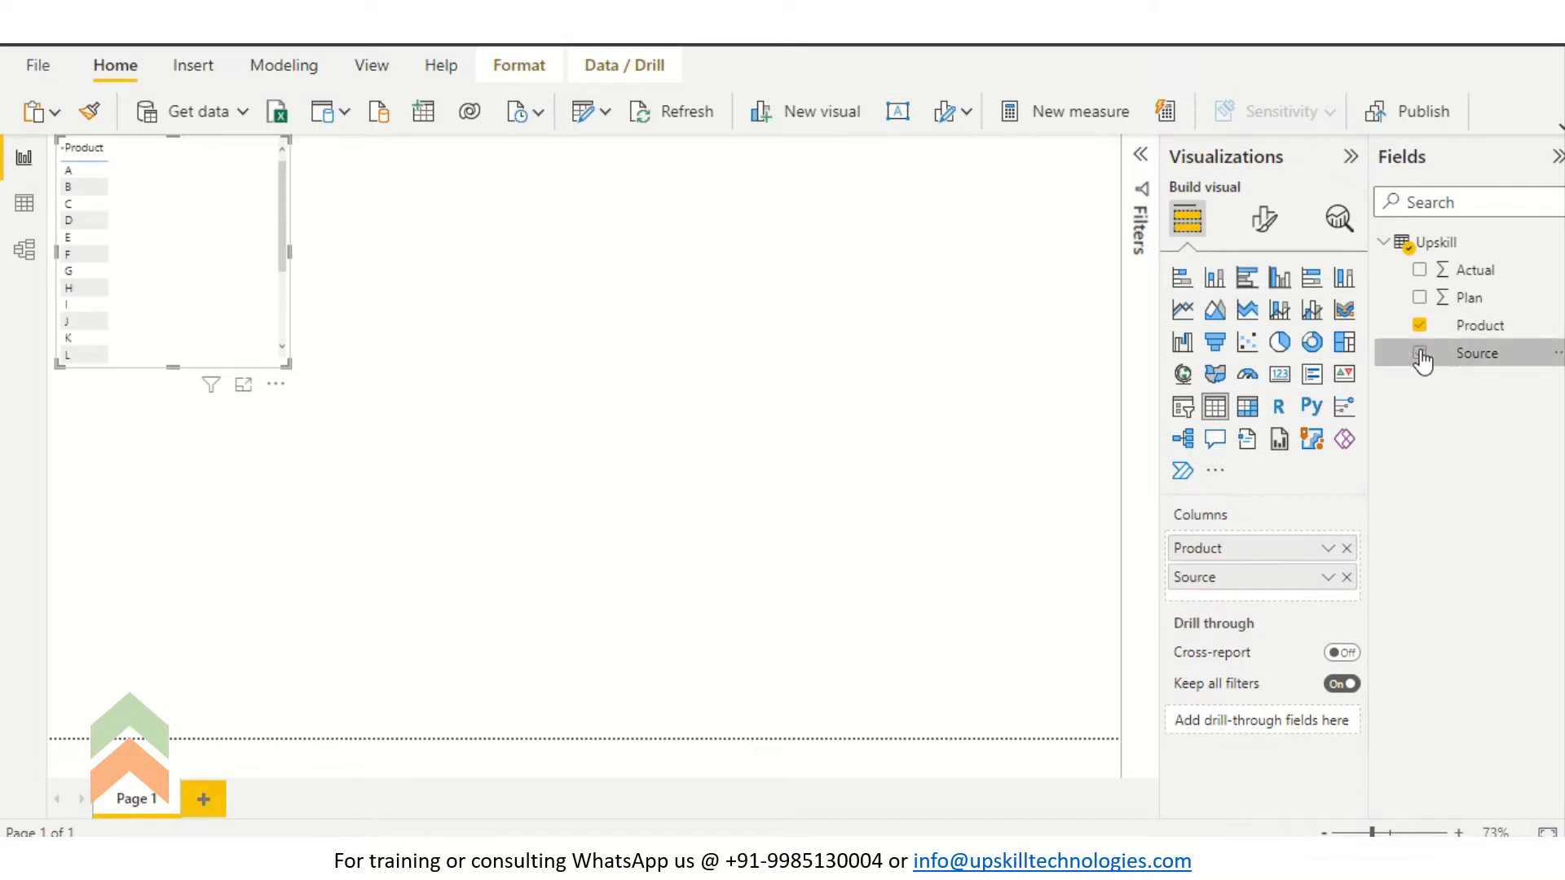
click(1419, 298)
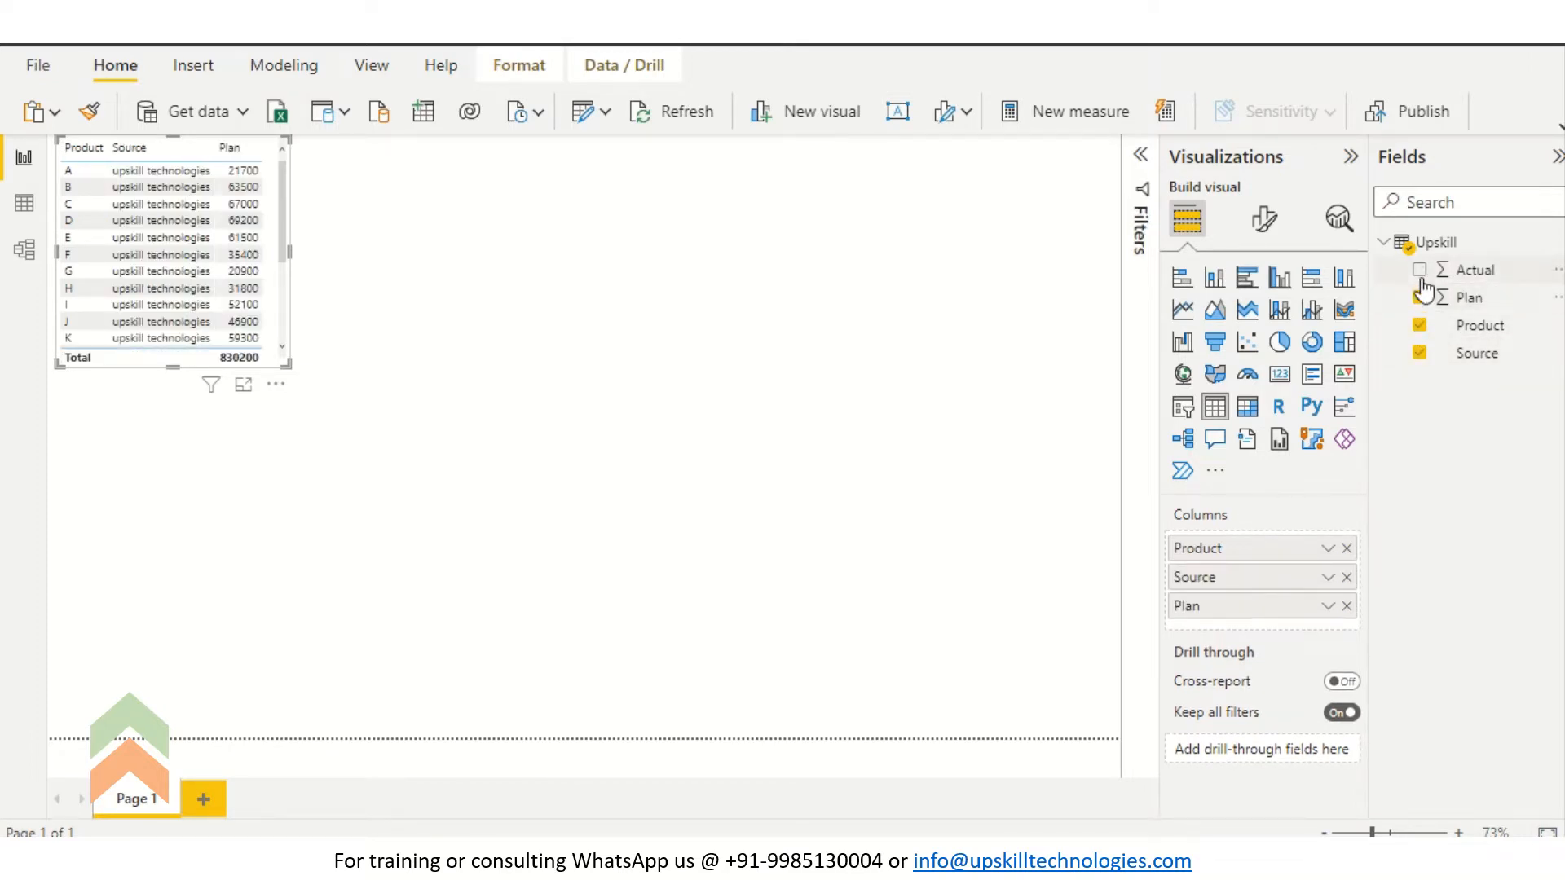
click(1420, 272)
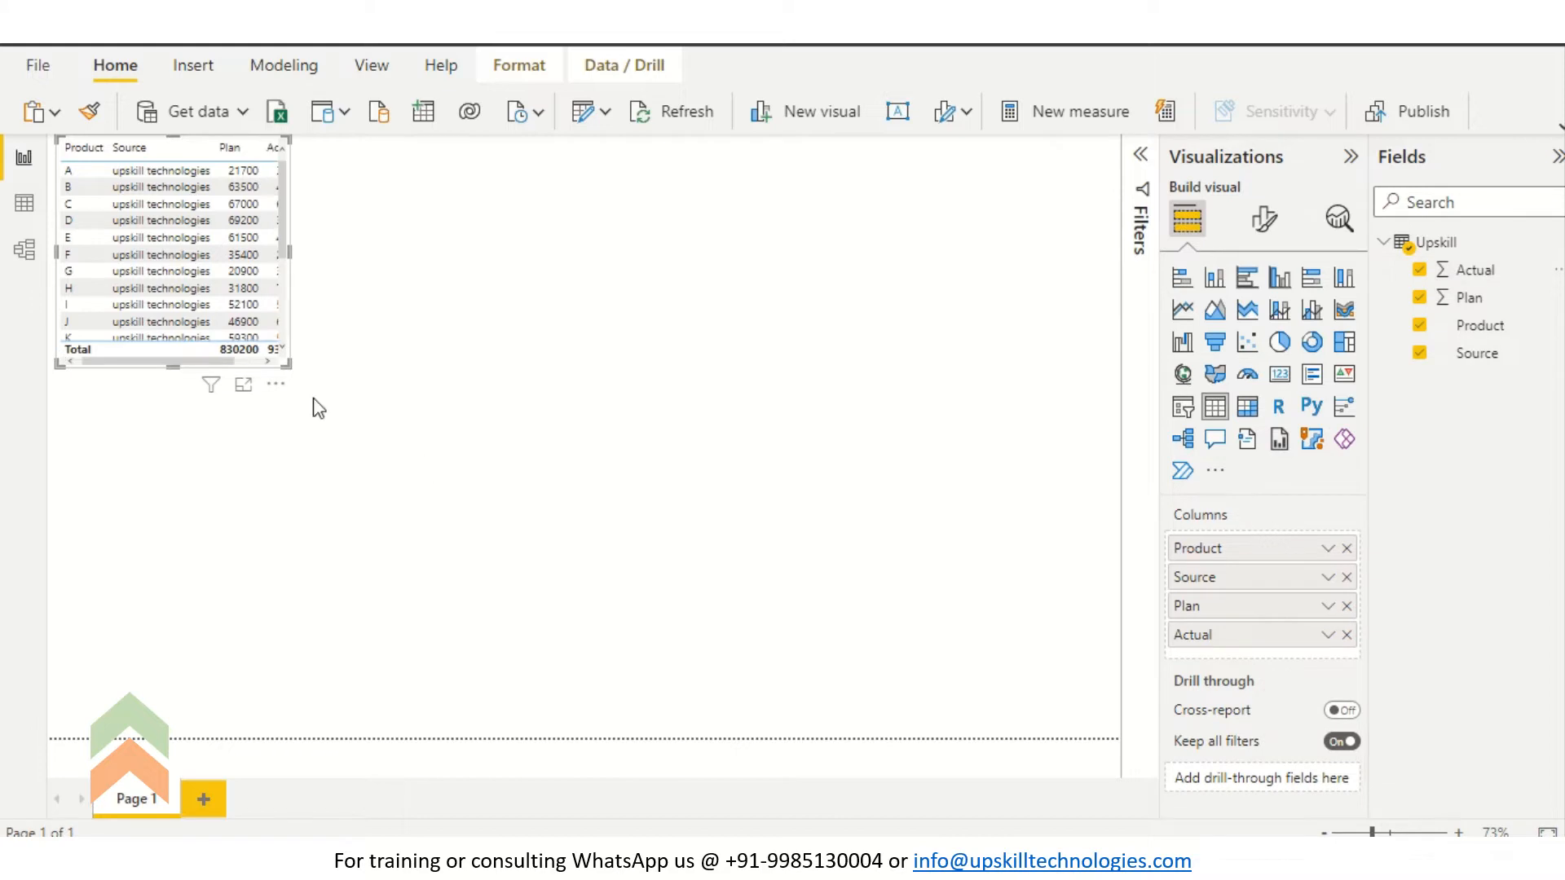
drag(283, 363, 531, 533)
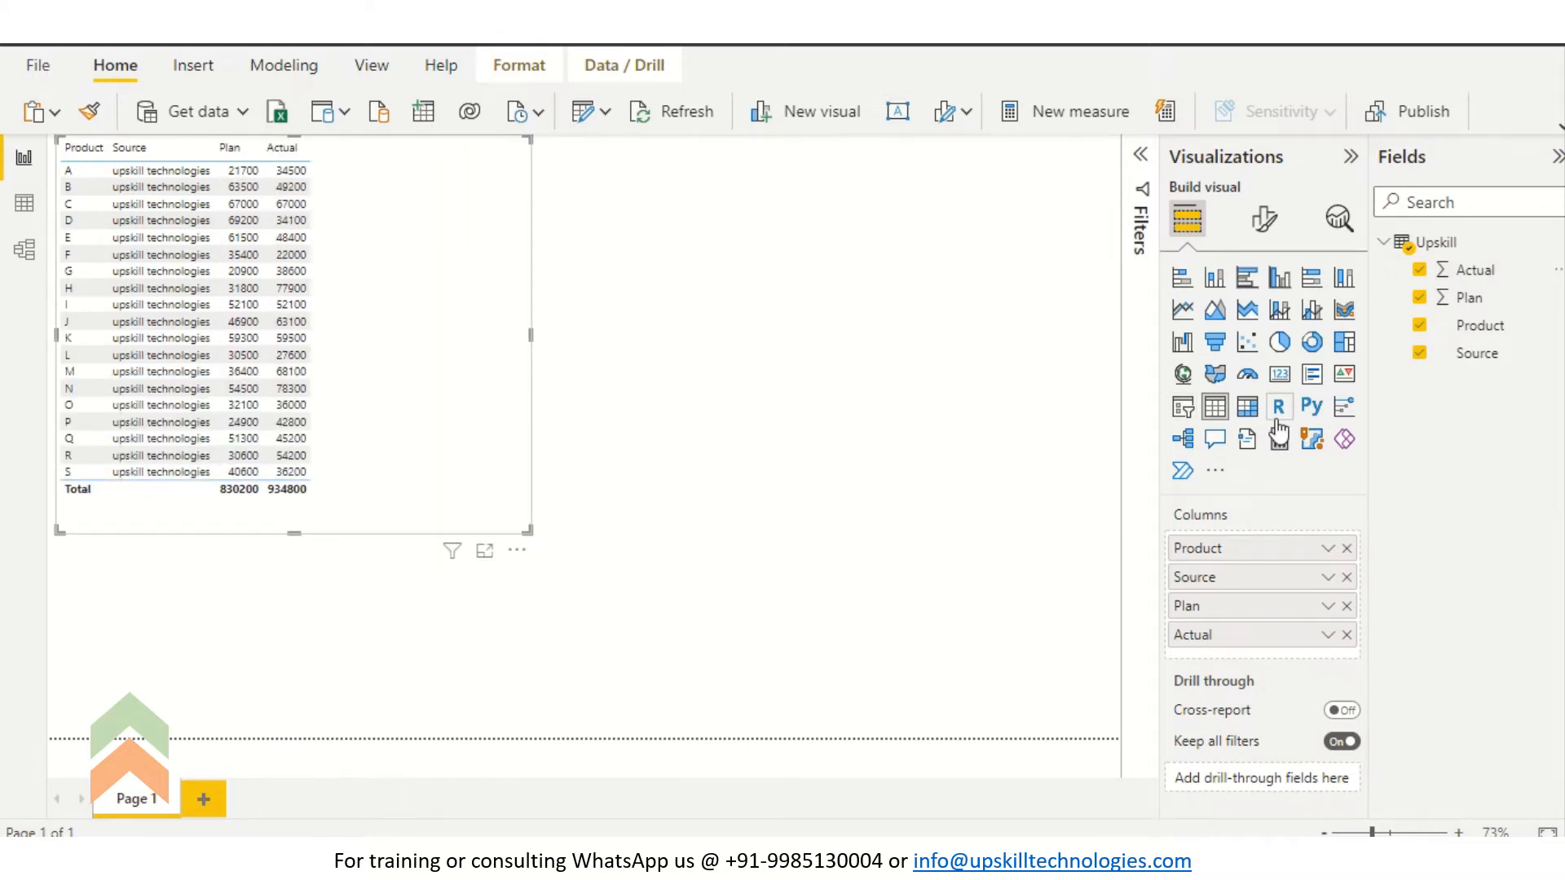
Create a calculated column Variance = Upskill[Plan]-Upskill[Actual] in the Upskill table and include it in the table visual.
click(1556, 271)
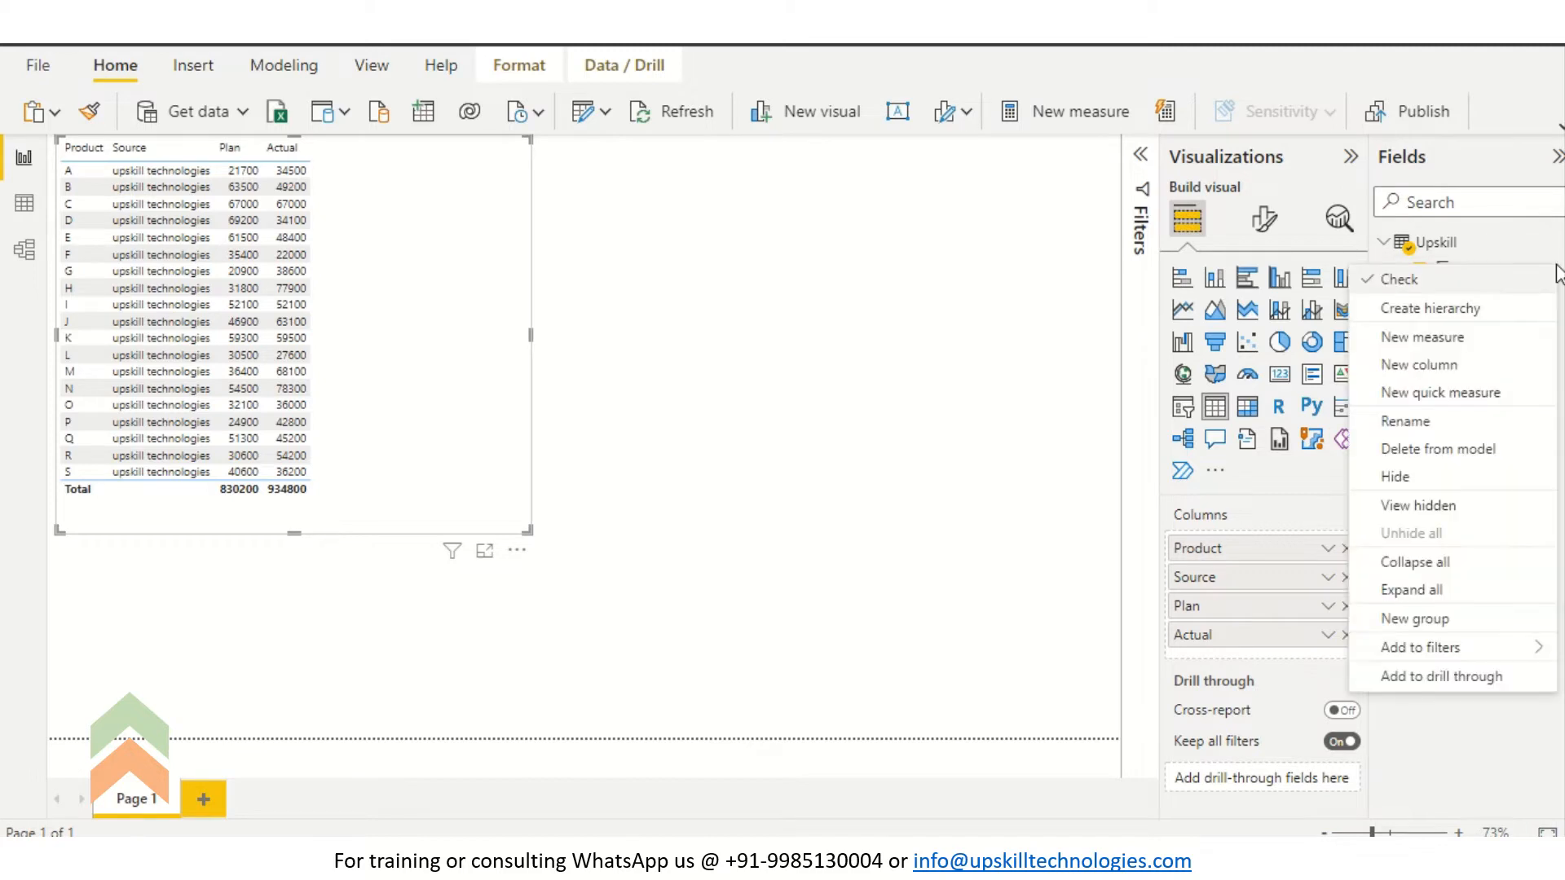
click(1422, 367)
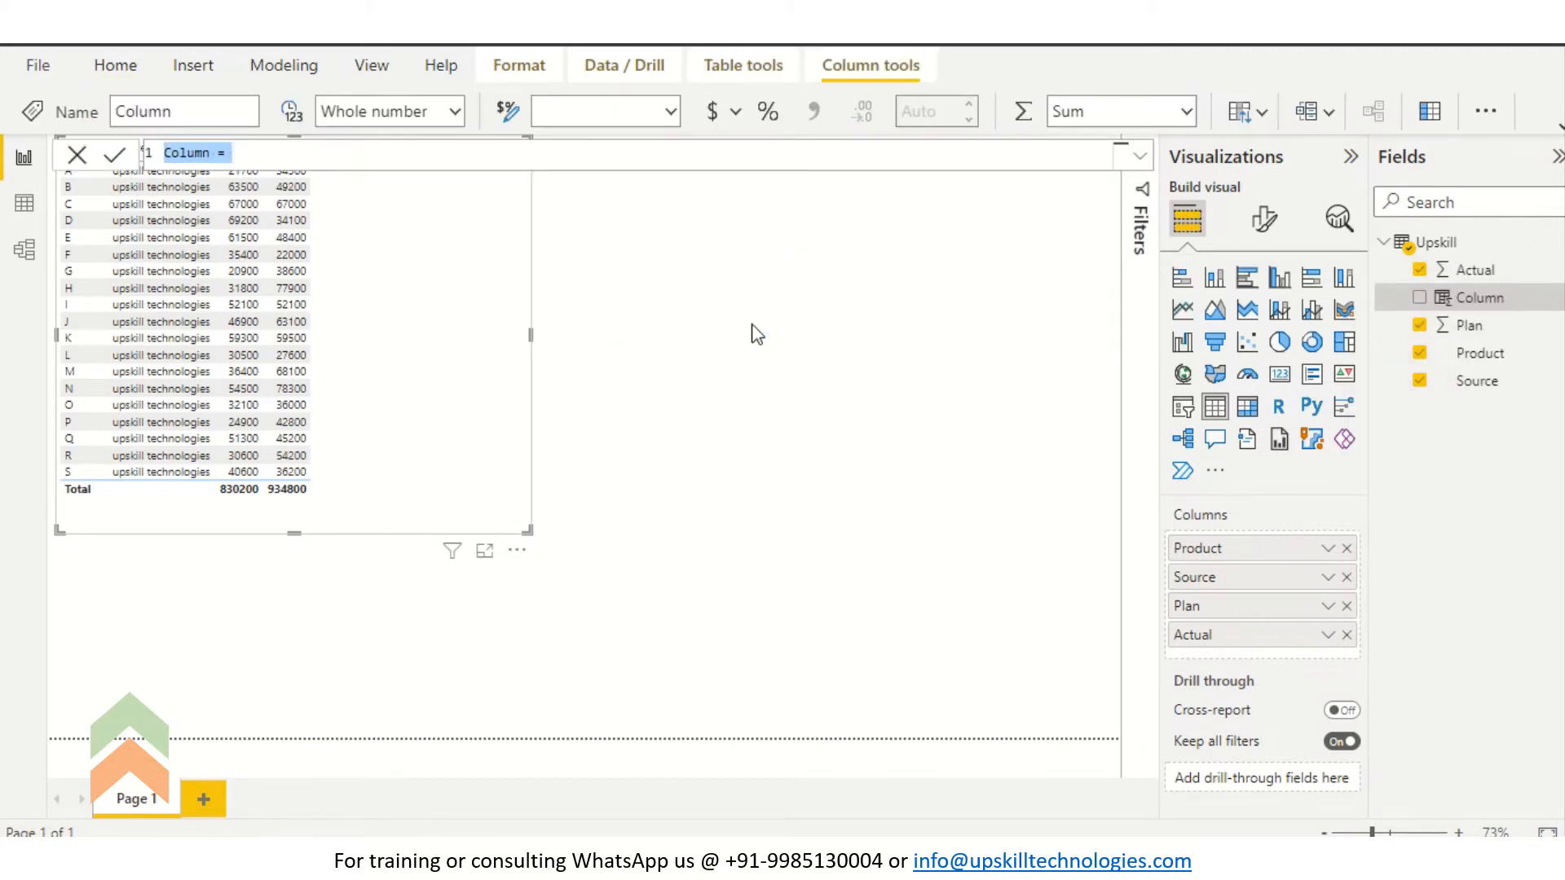
text(Variance=)
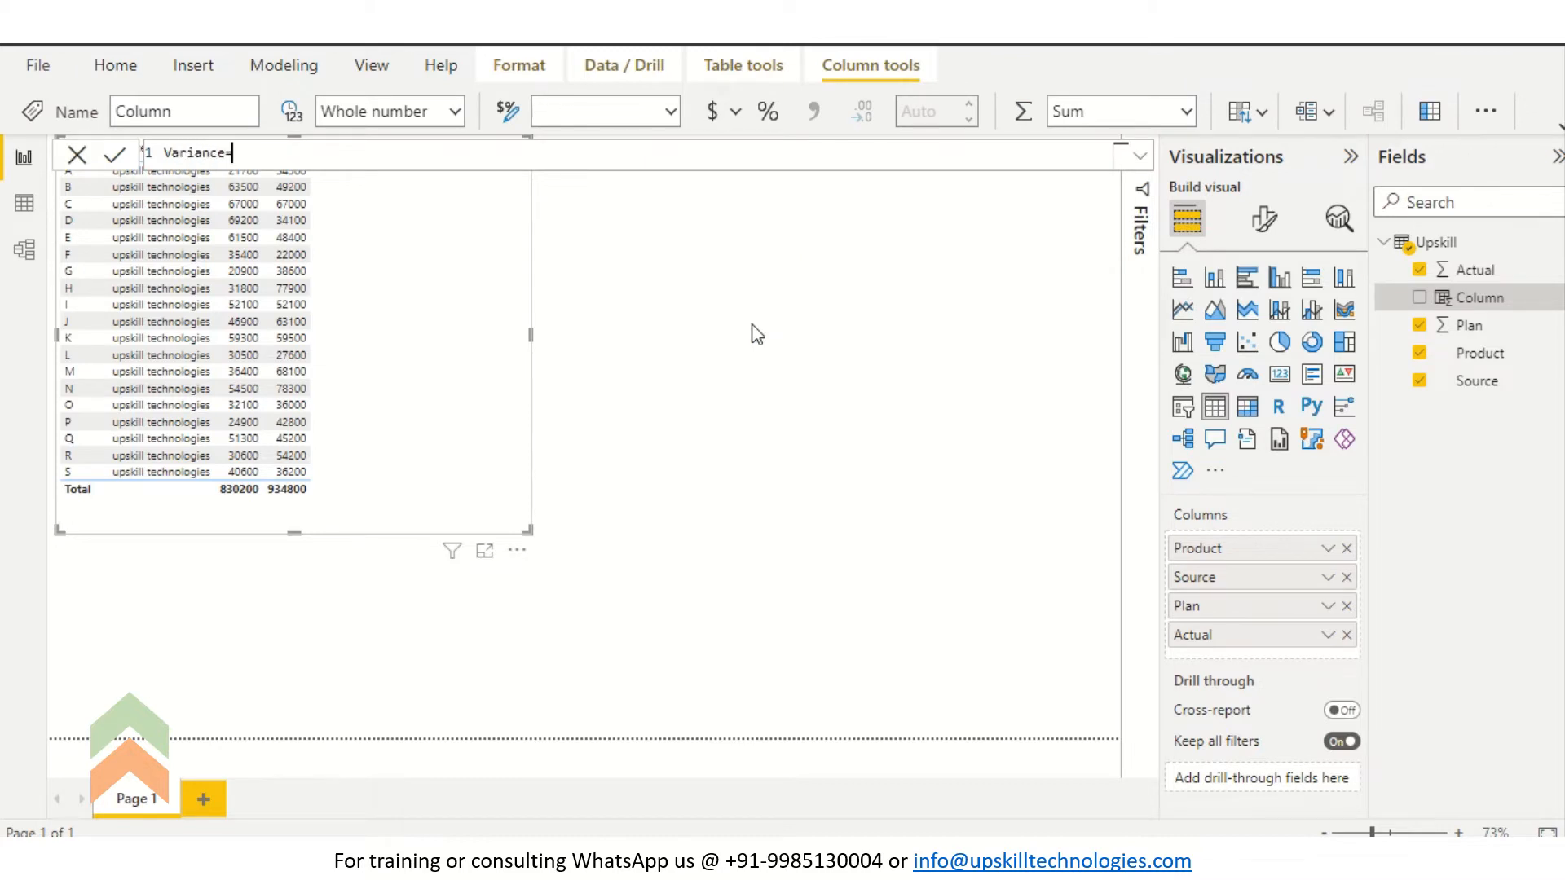
text(plan)
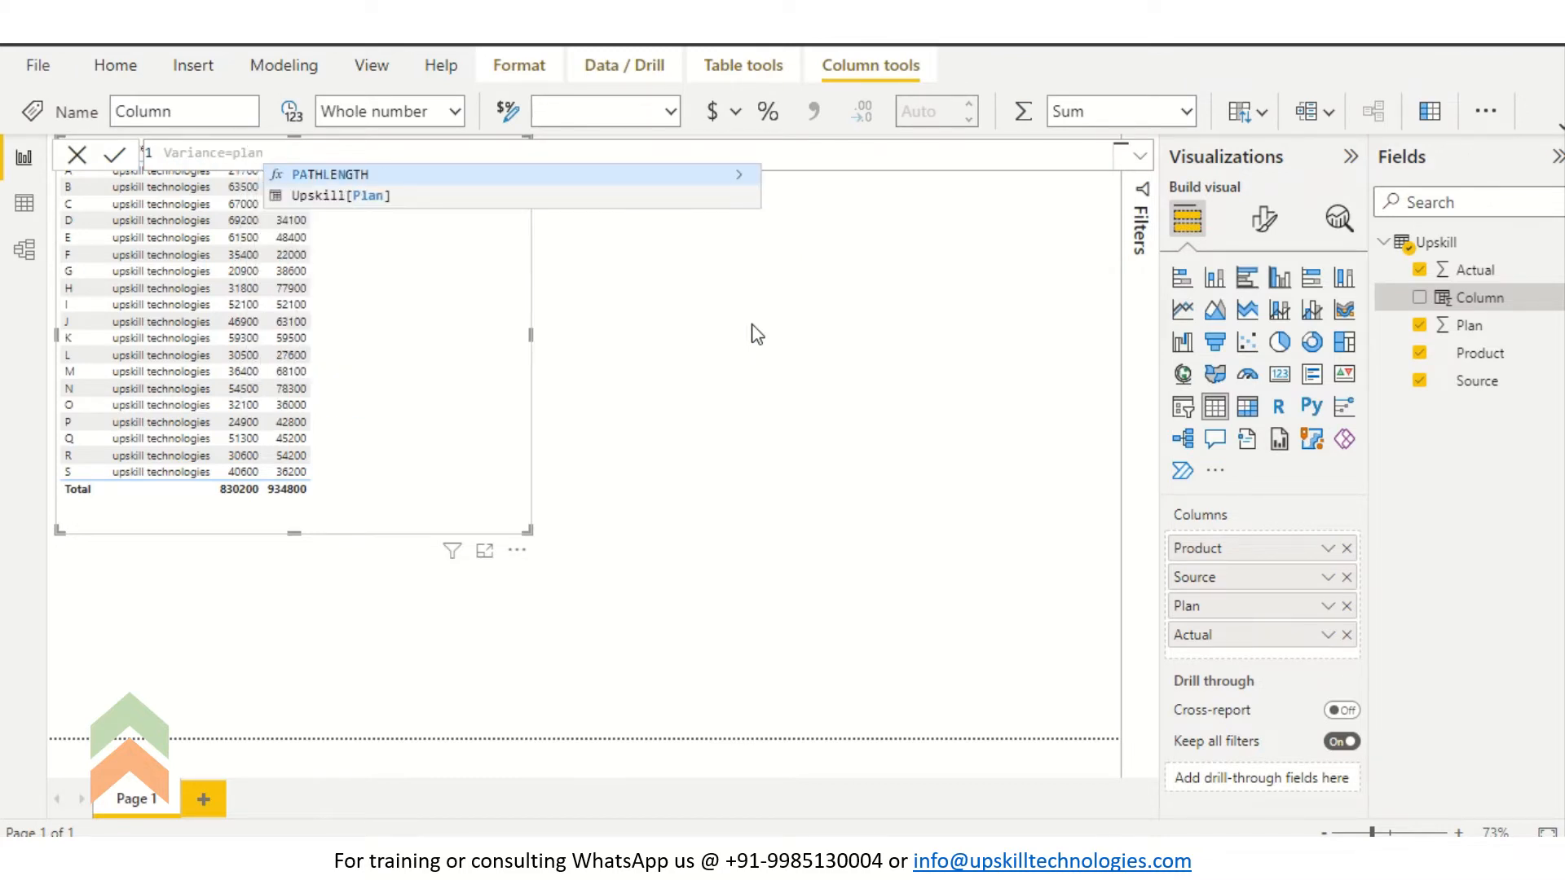
key(Down)
key(Tab)
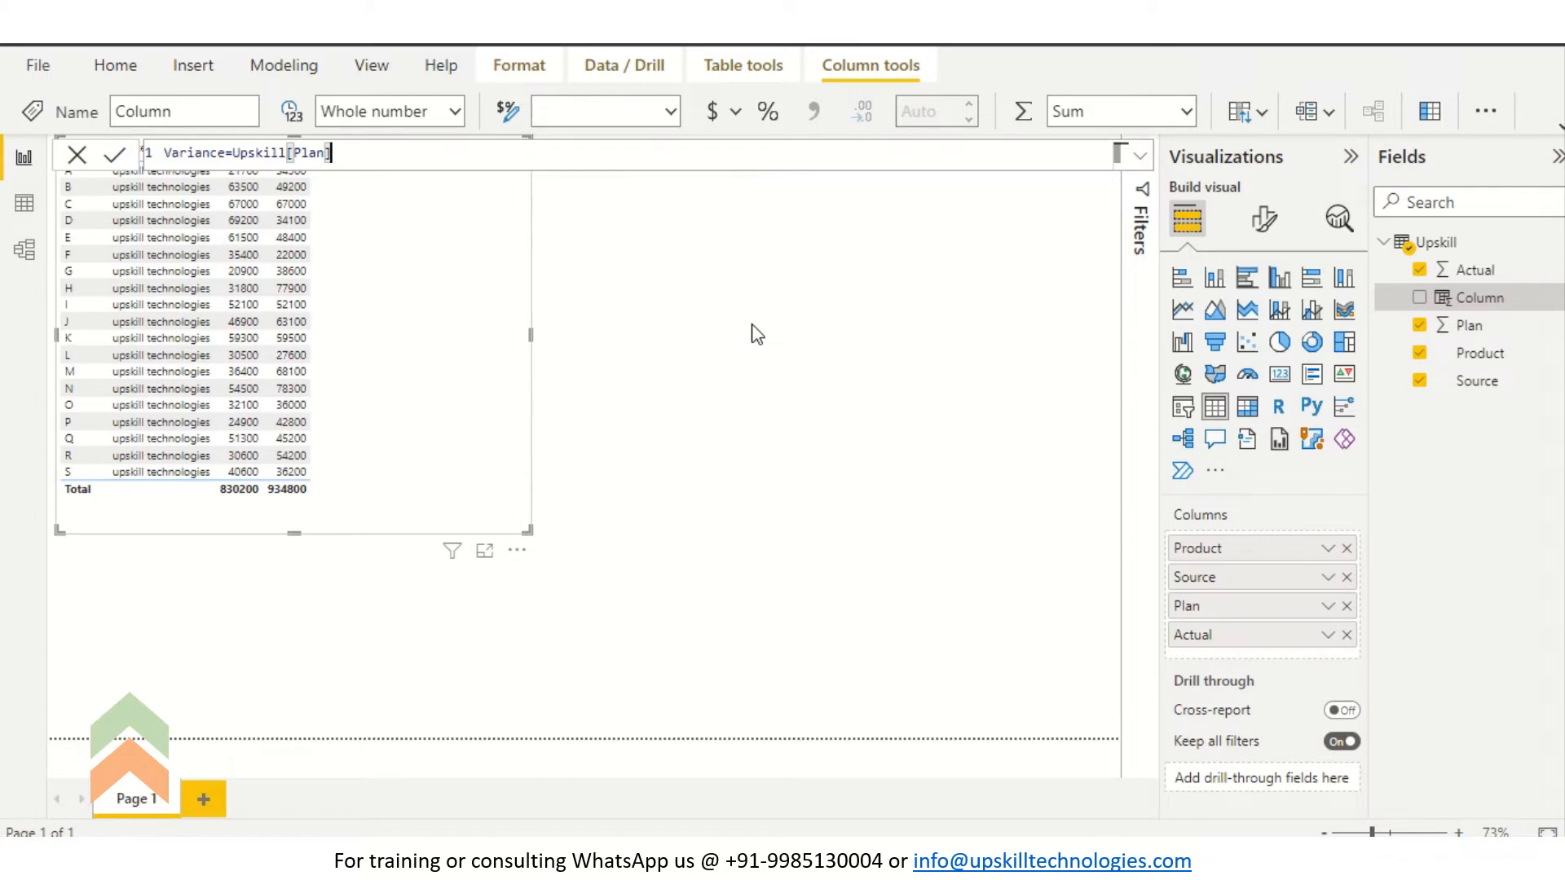
text(-actu)
key(Down)
key(Tab)
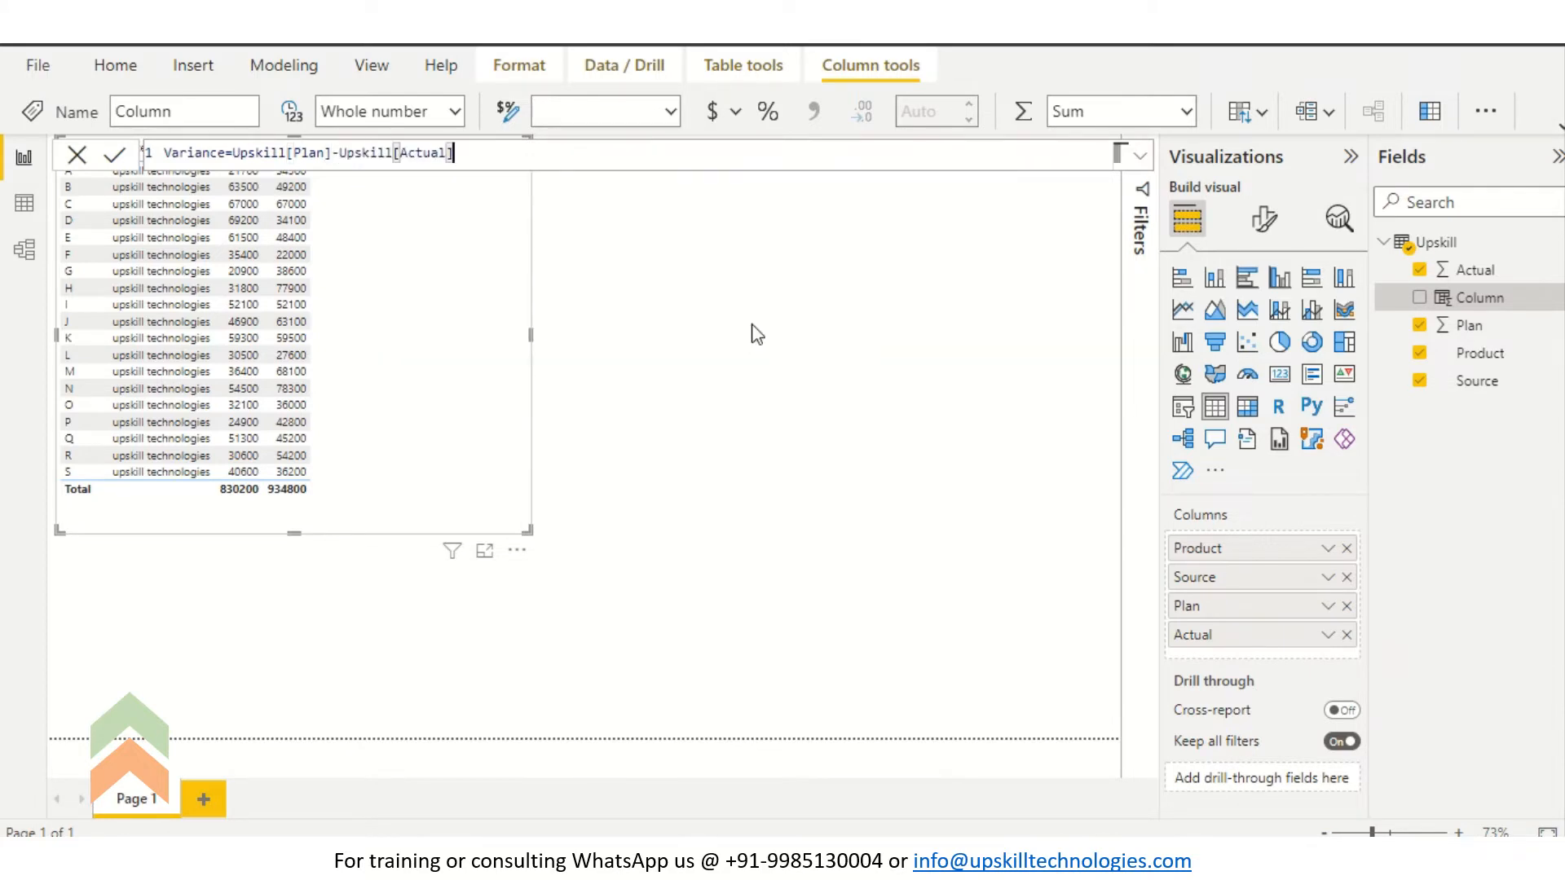
key(Return)
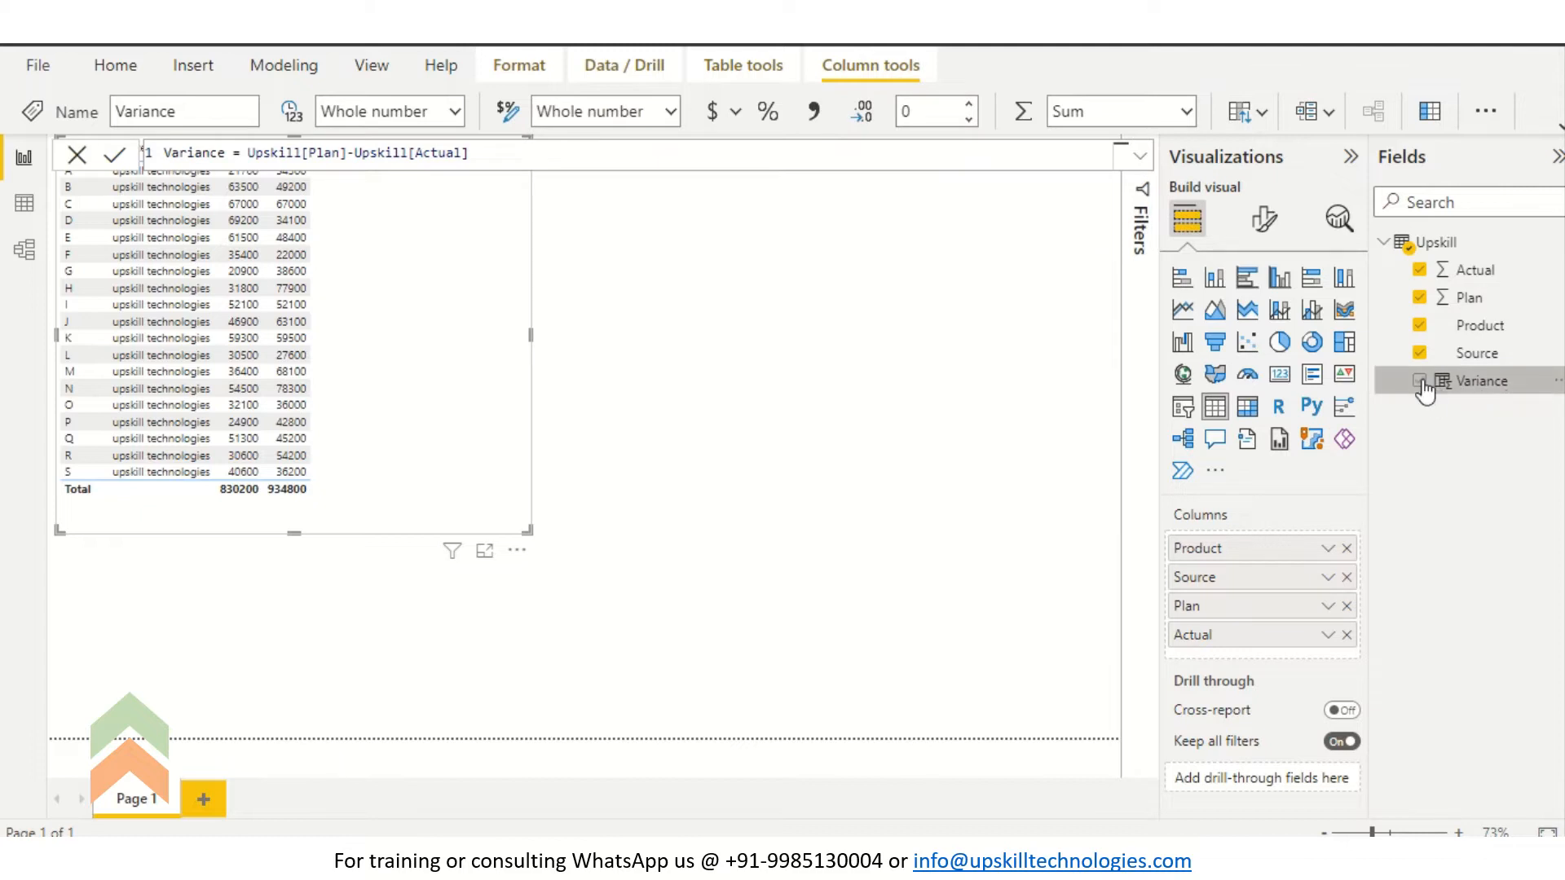
click(1420, 382)
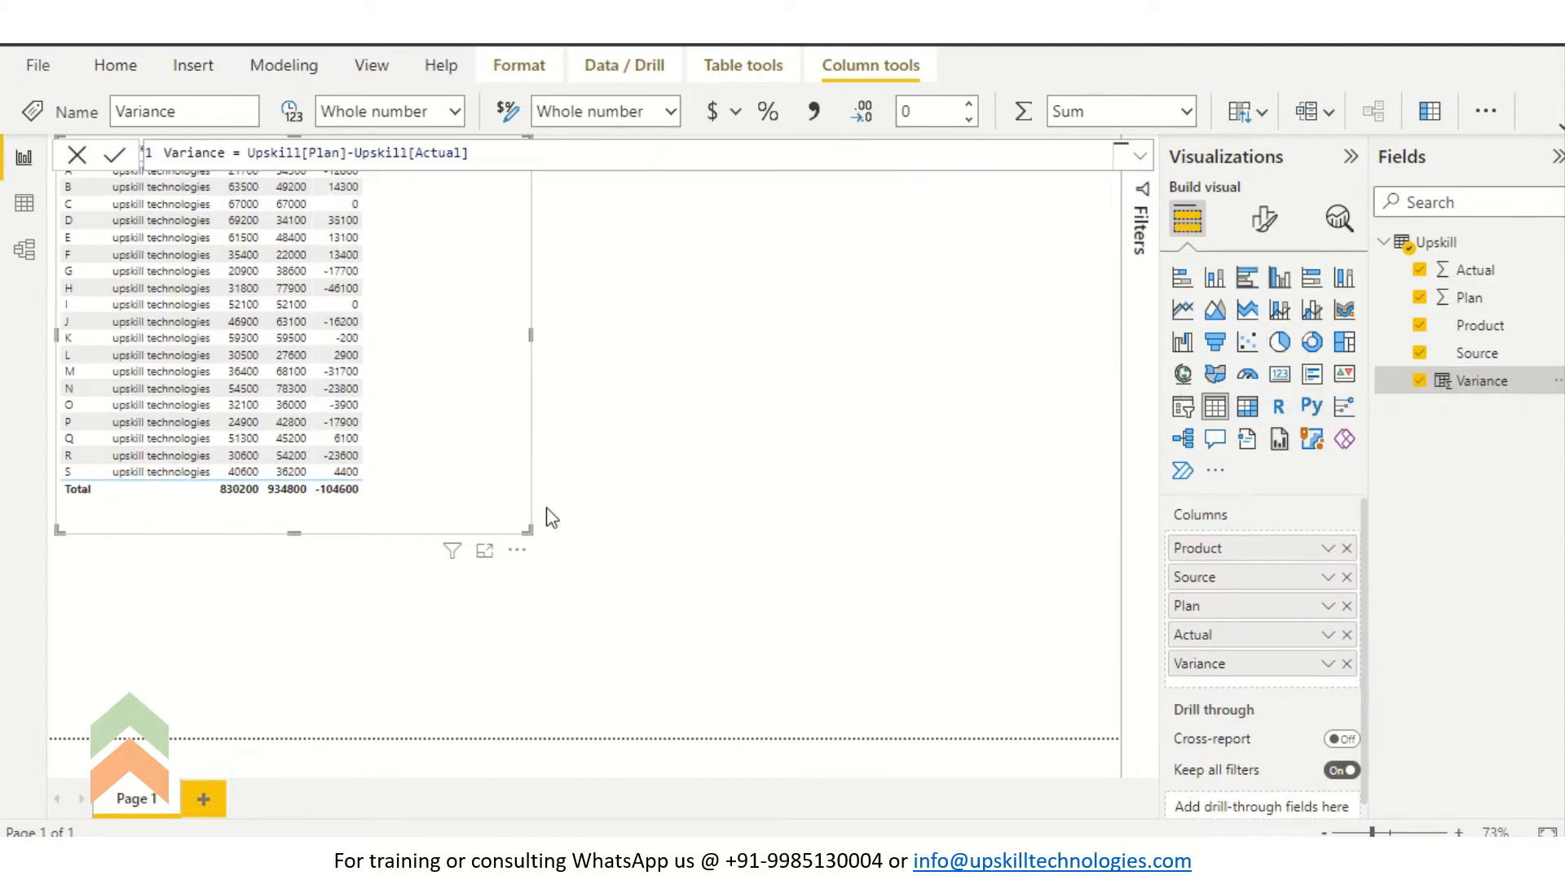
click(668, 429)
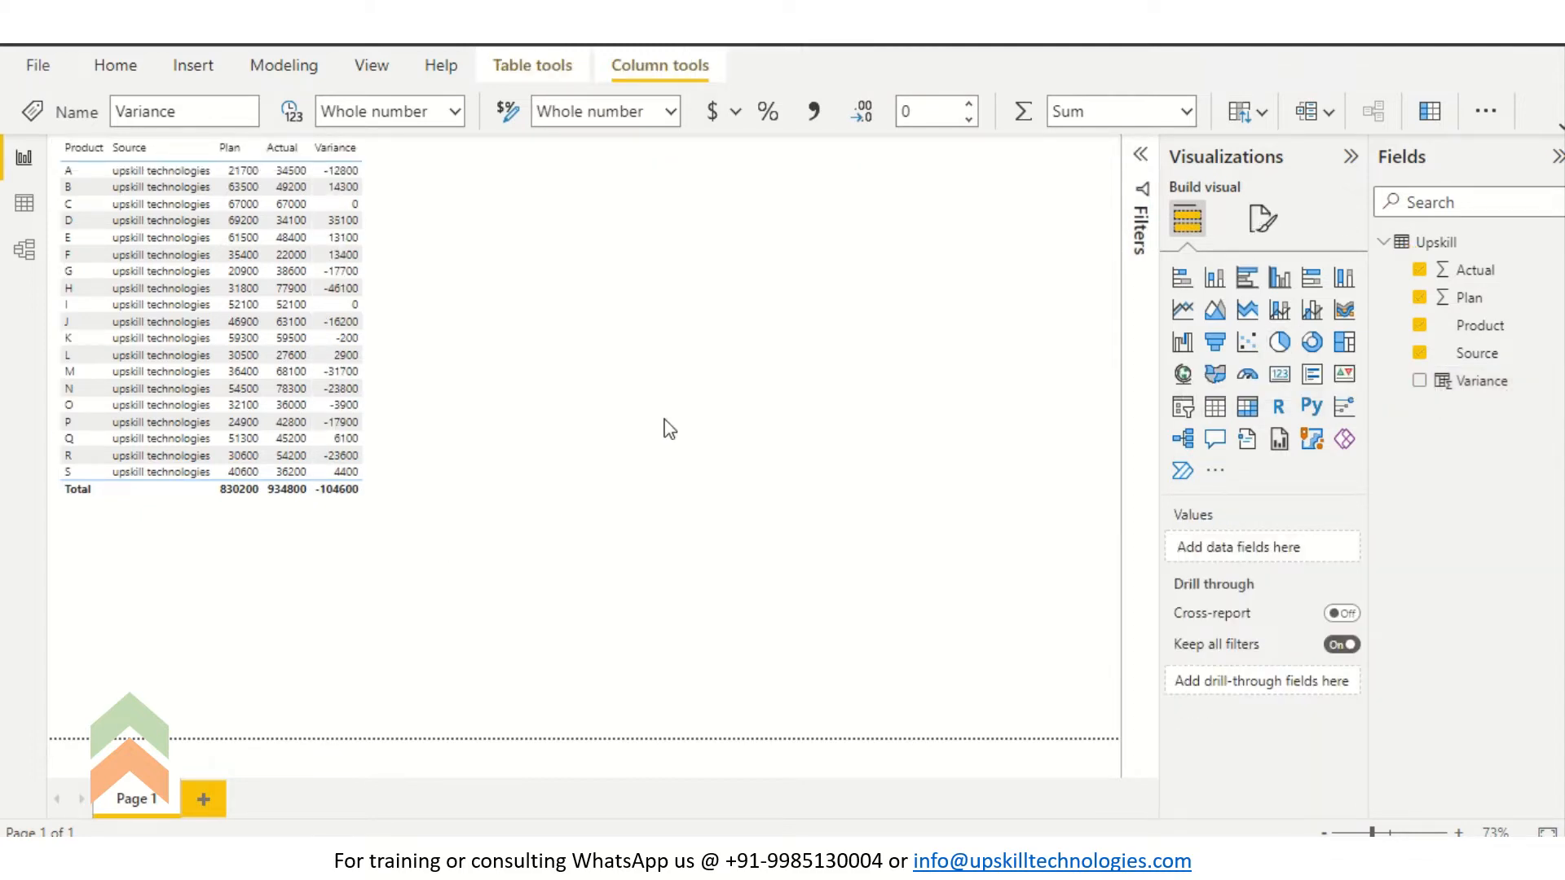
Resize the table visual so all its rows fit, and move it towards the middle of the page.
click(434, 234)
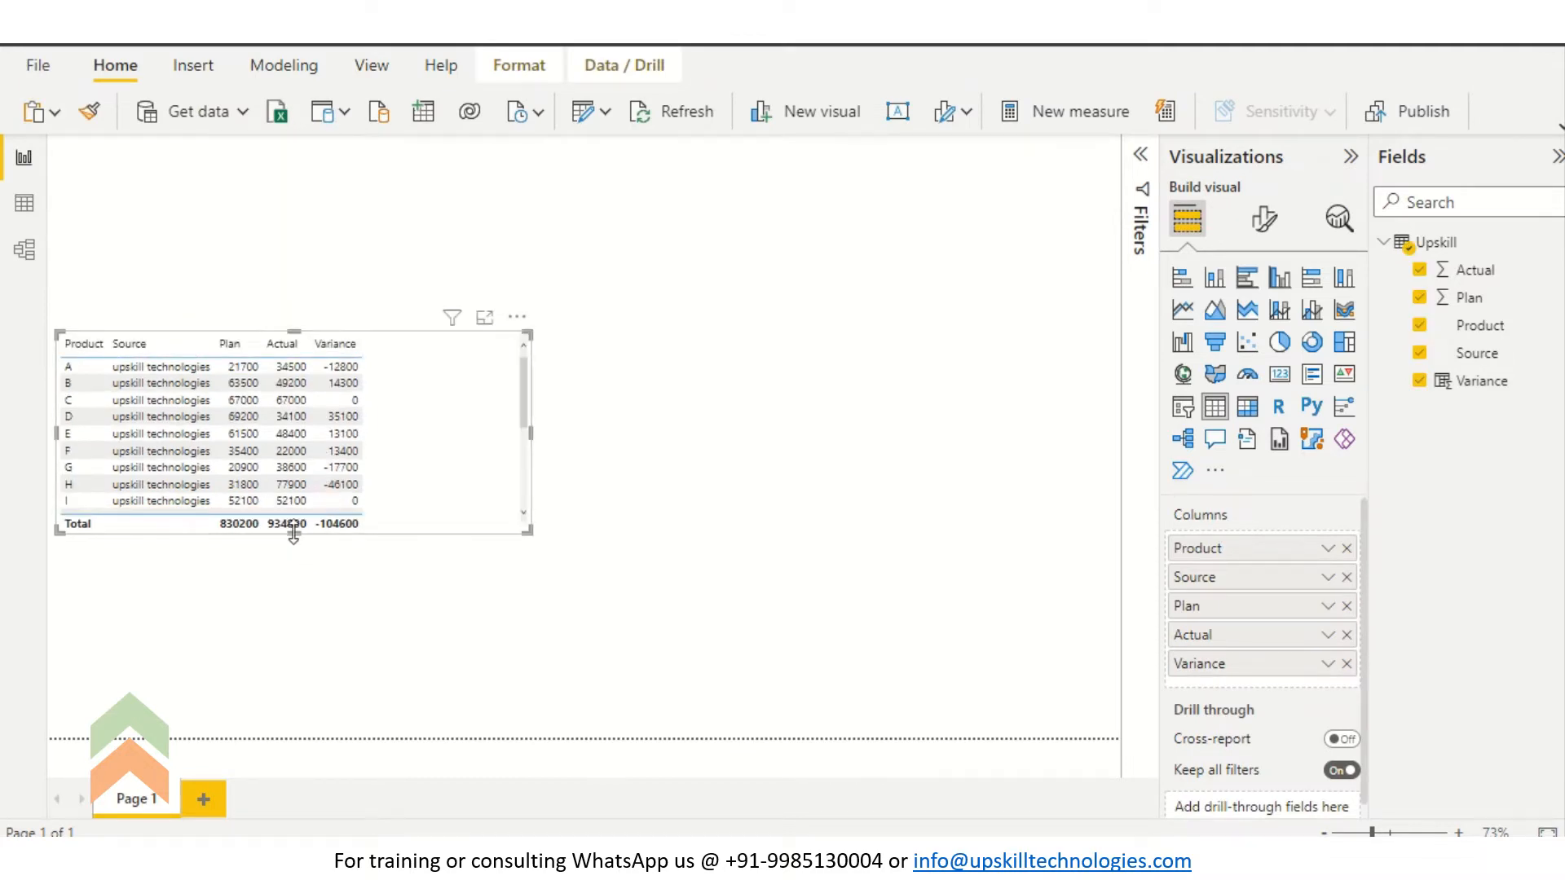
drag(294, 537, 302, 701)
click(432, 454)
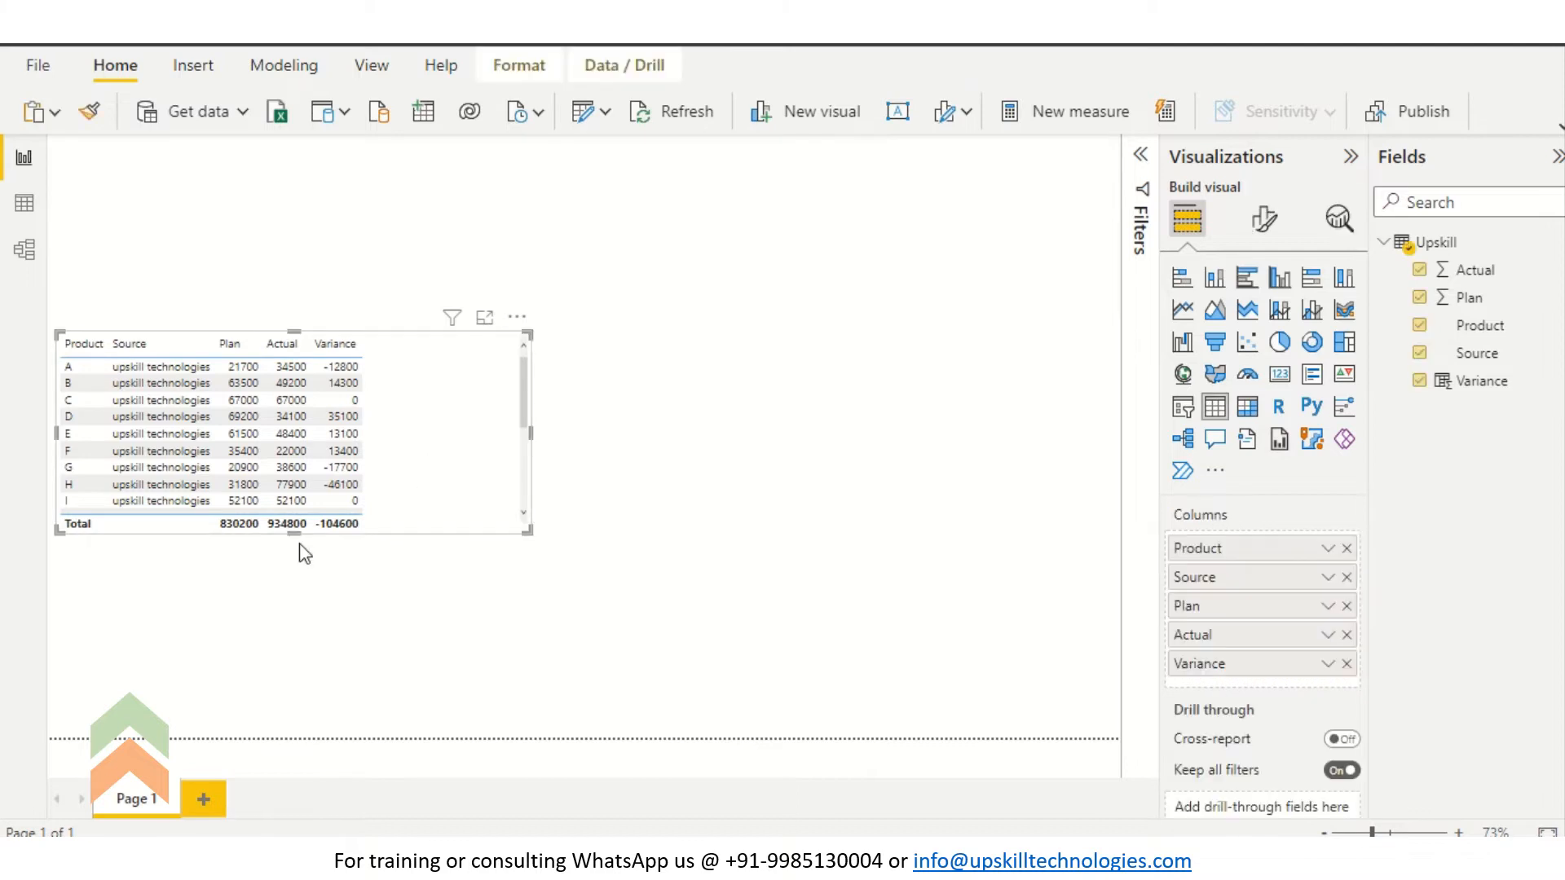
drag(293, 533, 295, 737)
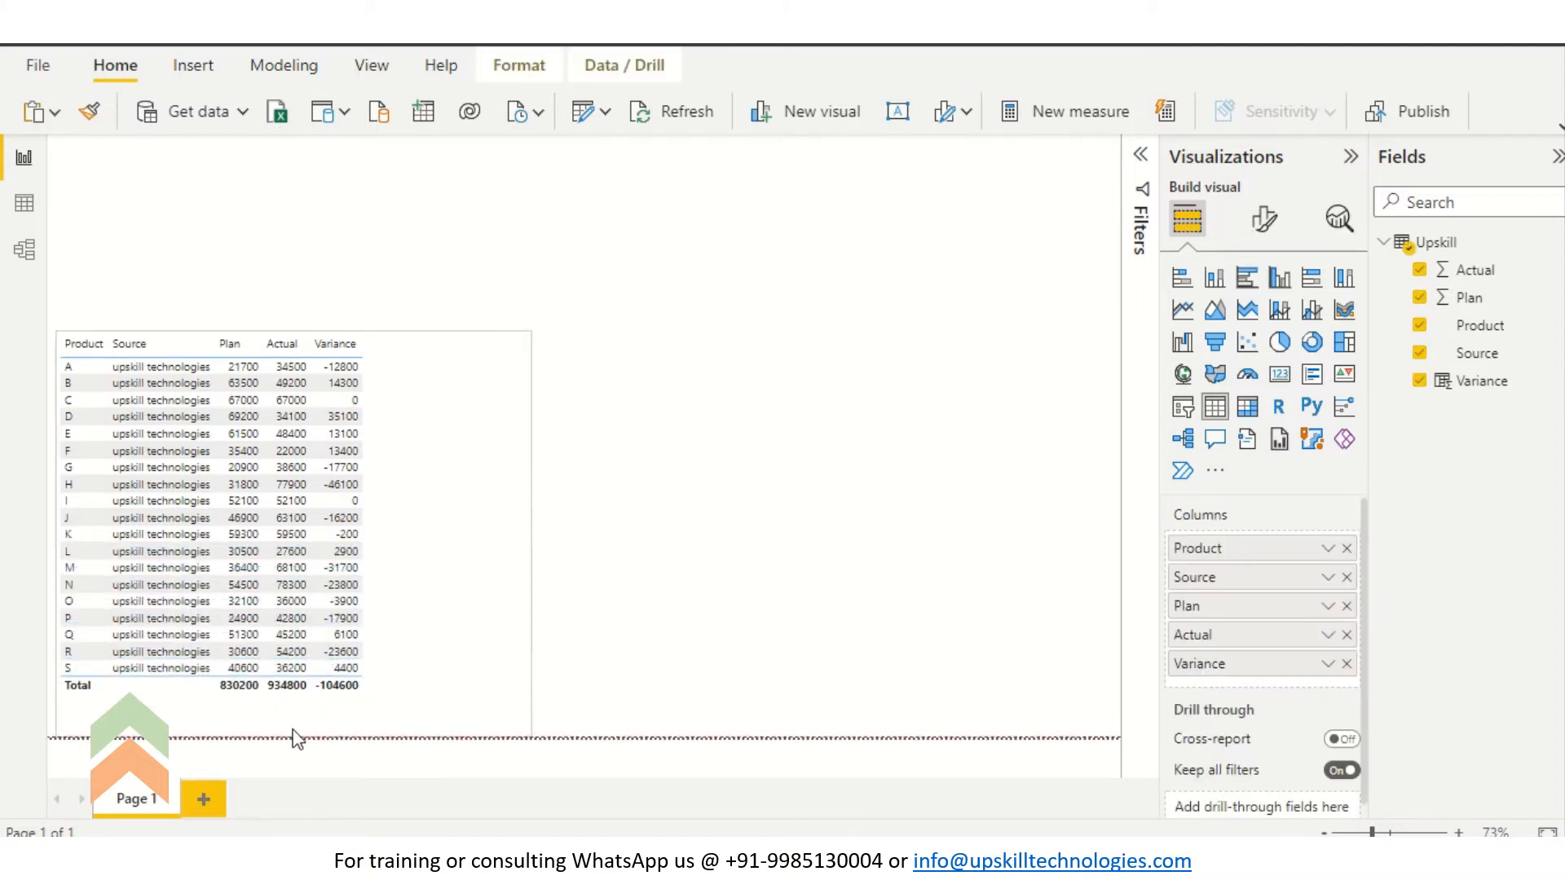
drag(415, 338, 645, 240)
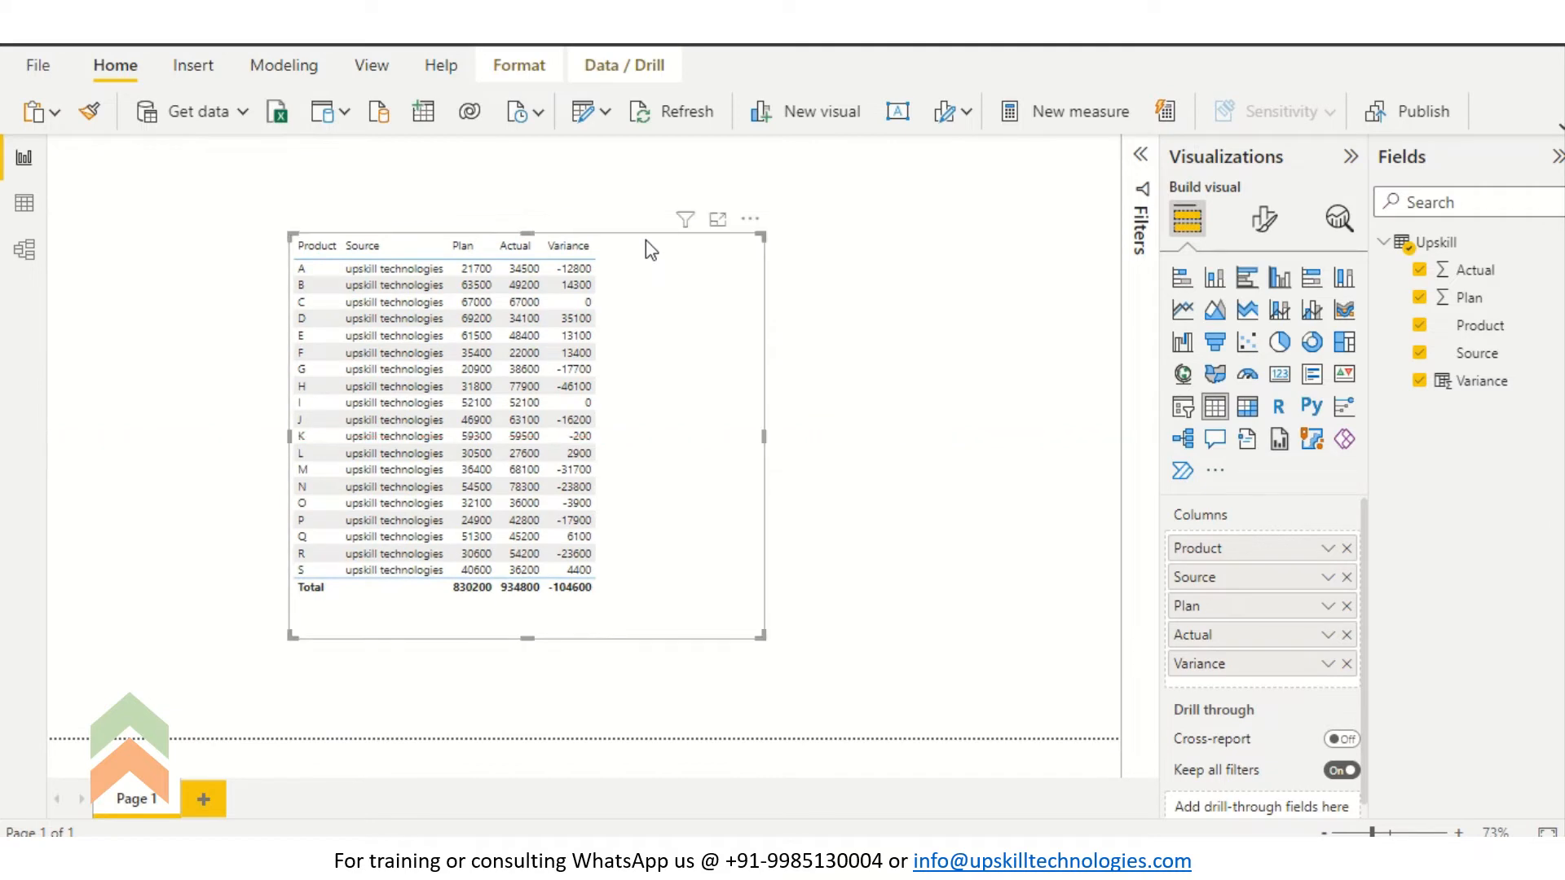
click(907, 284)
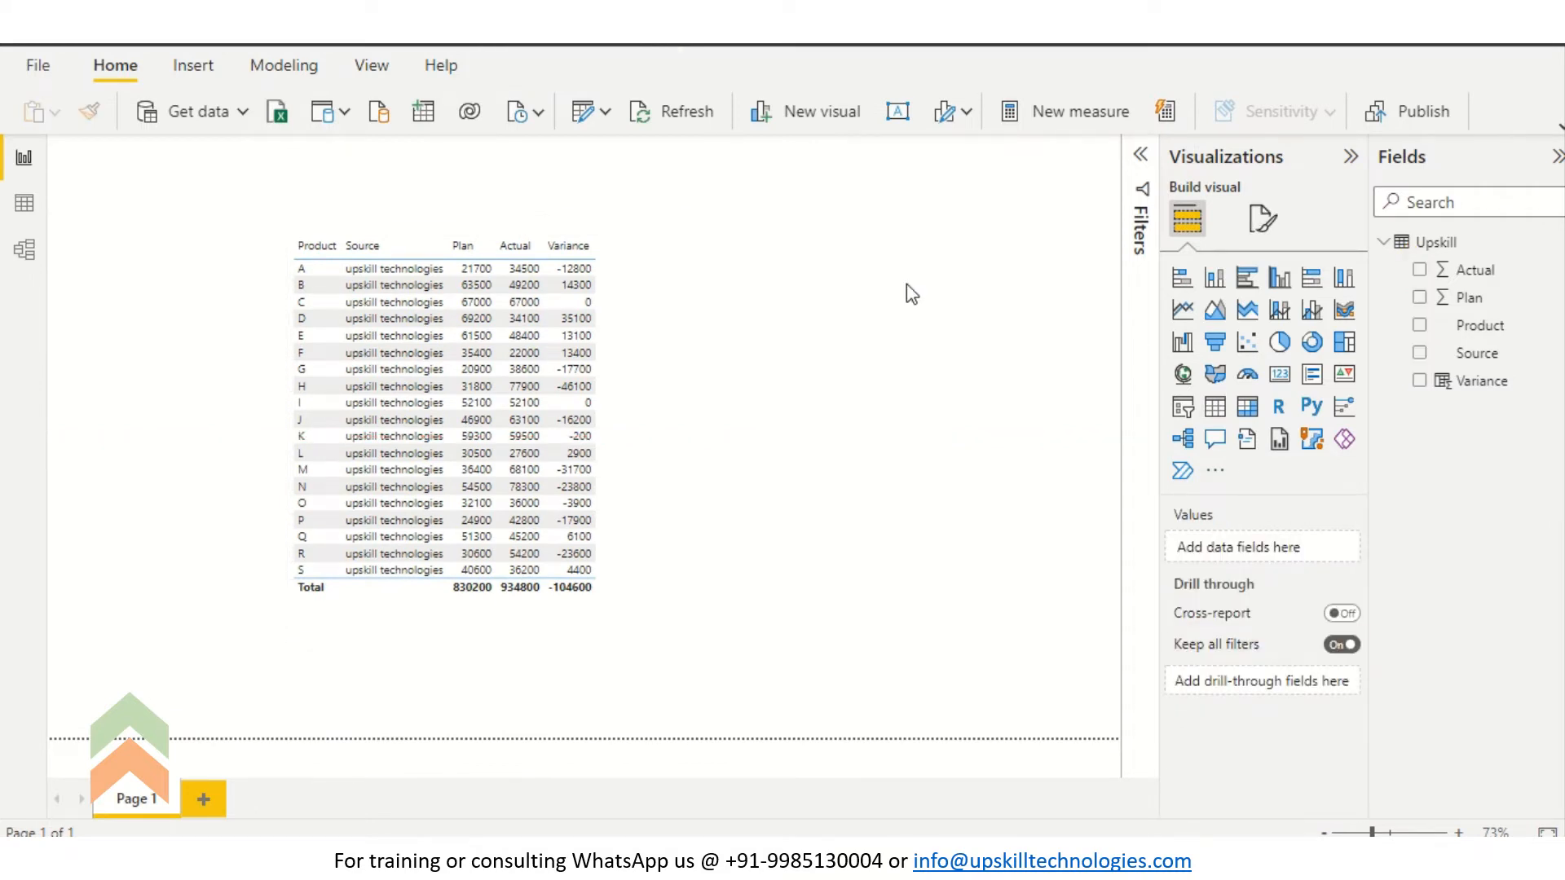
Turn on conditional font color for the Variance series in the table visual's cell elements.
click(687, 328)
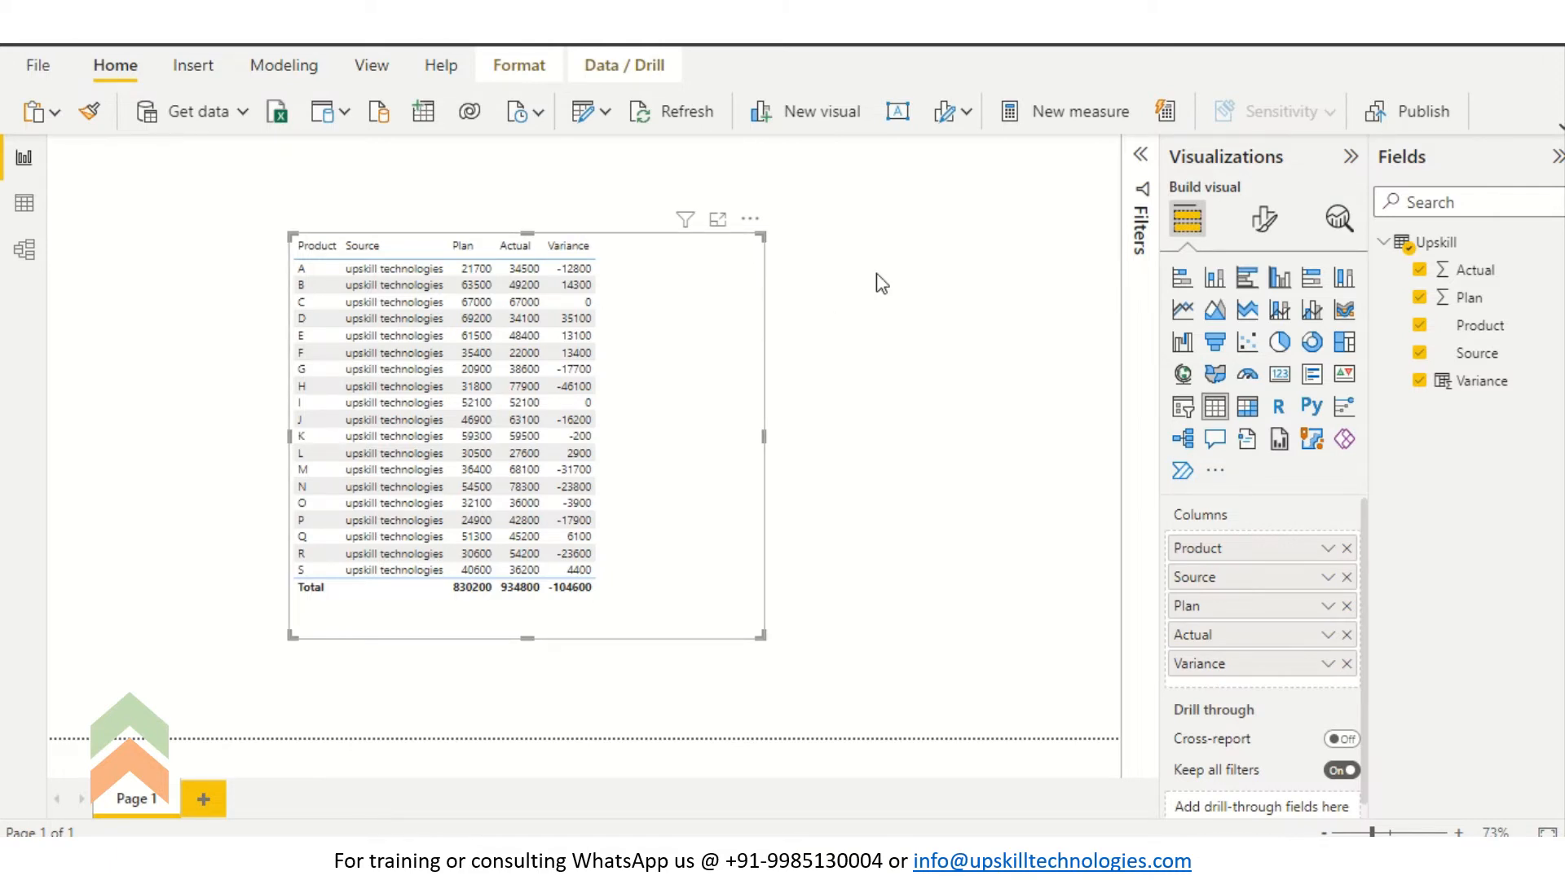
click(1278, 238)
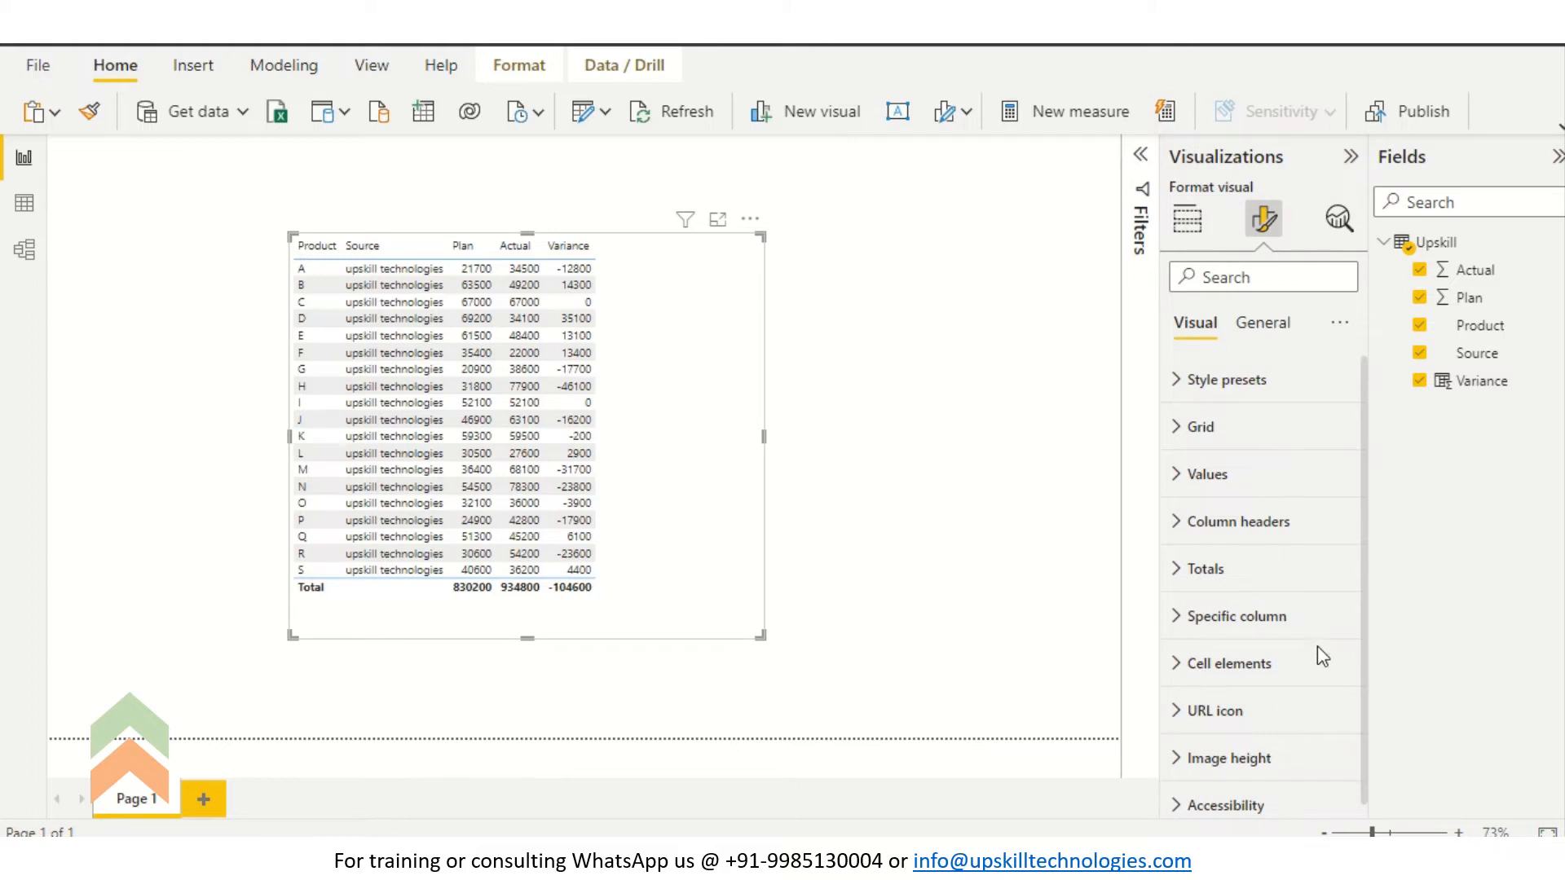
click(1249, 673)
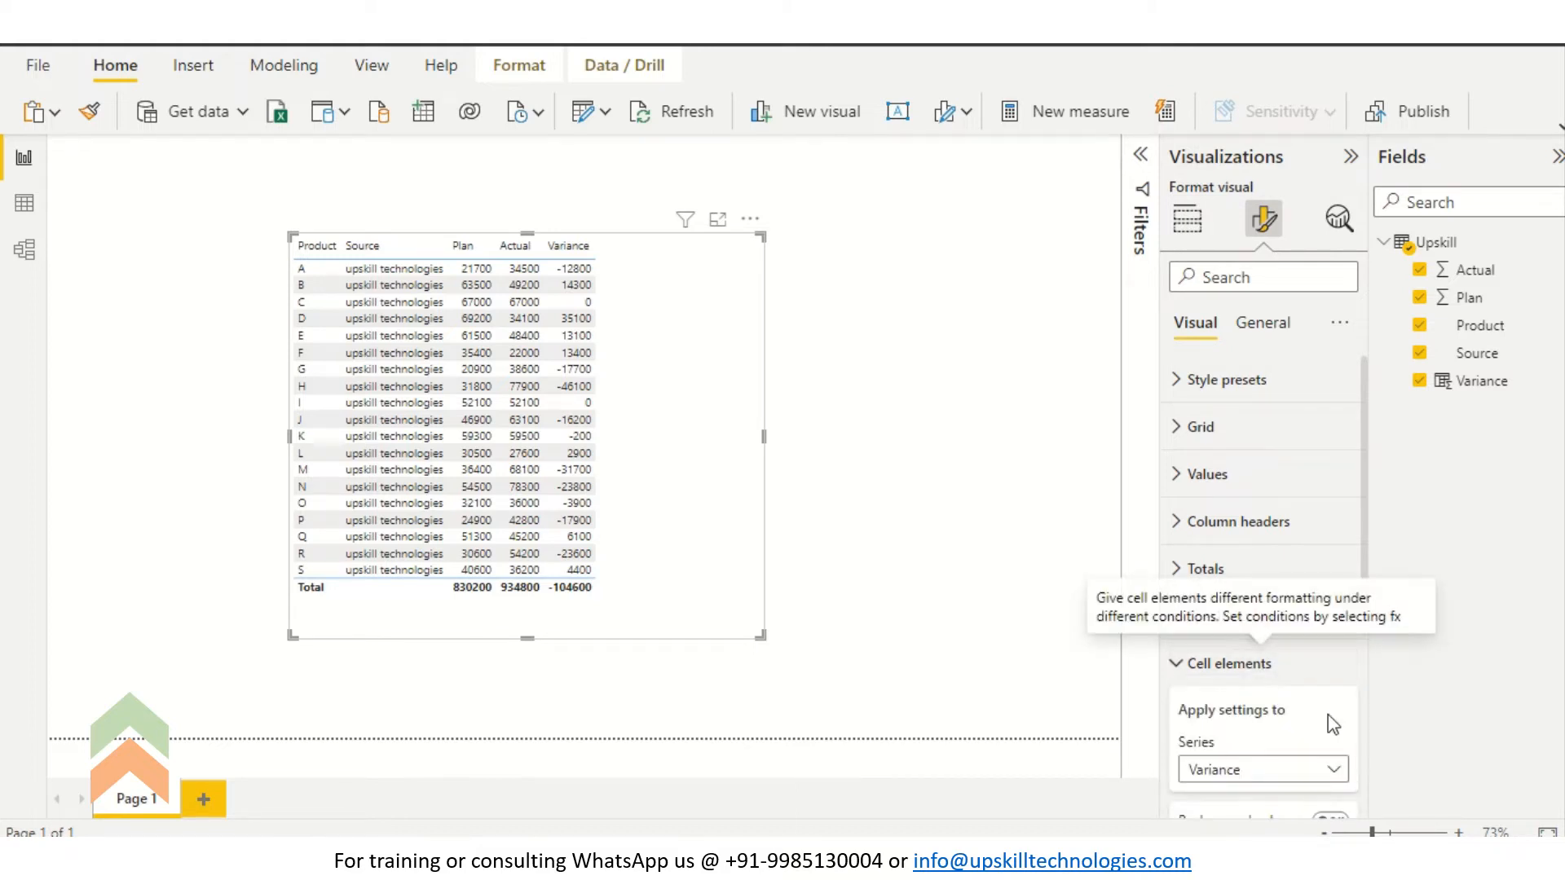
drag(1366, 568, 1366, 721)
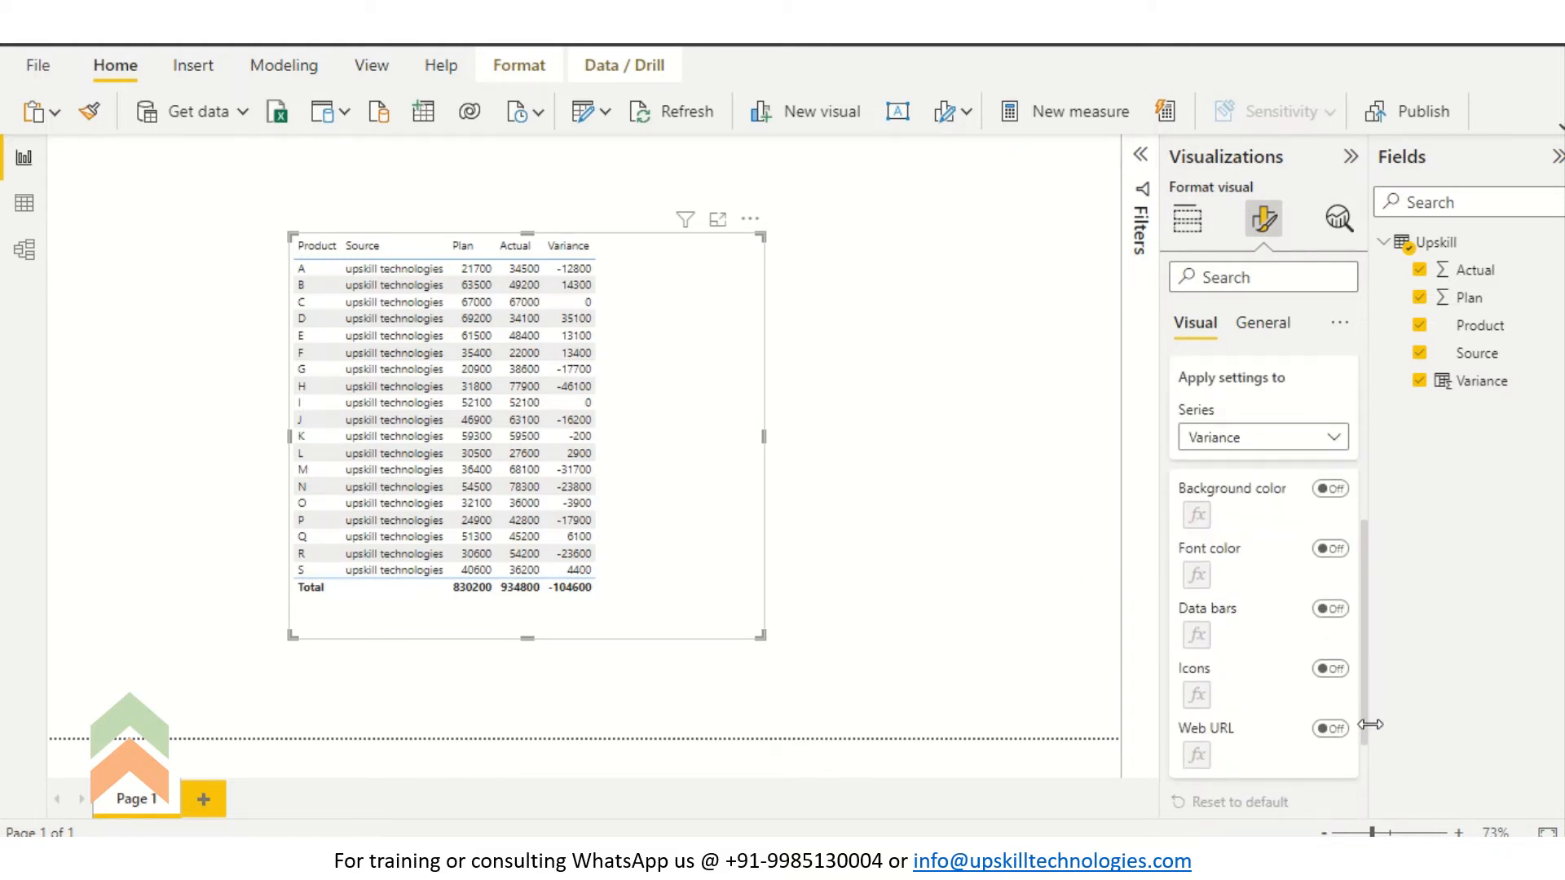
click(1263, 441)
click(1264, 444)
click(1333, 550)
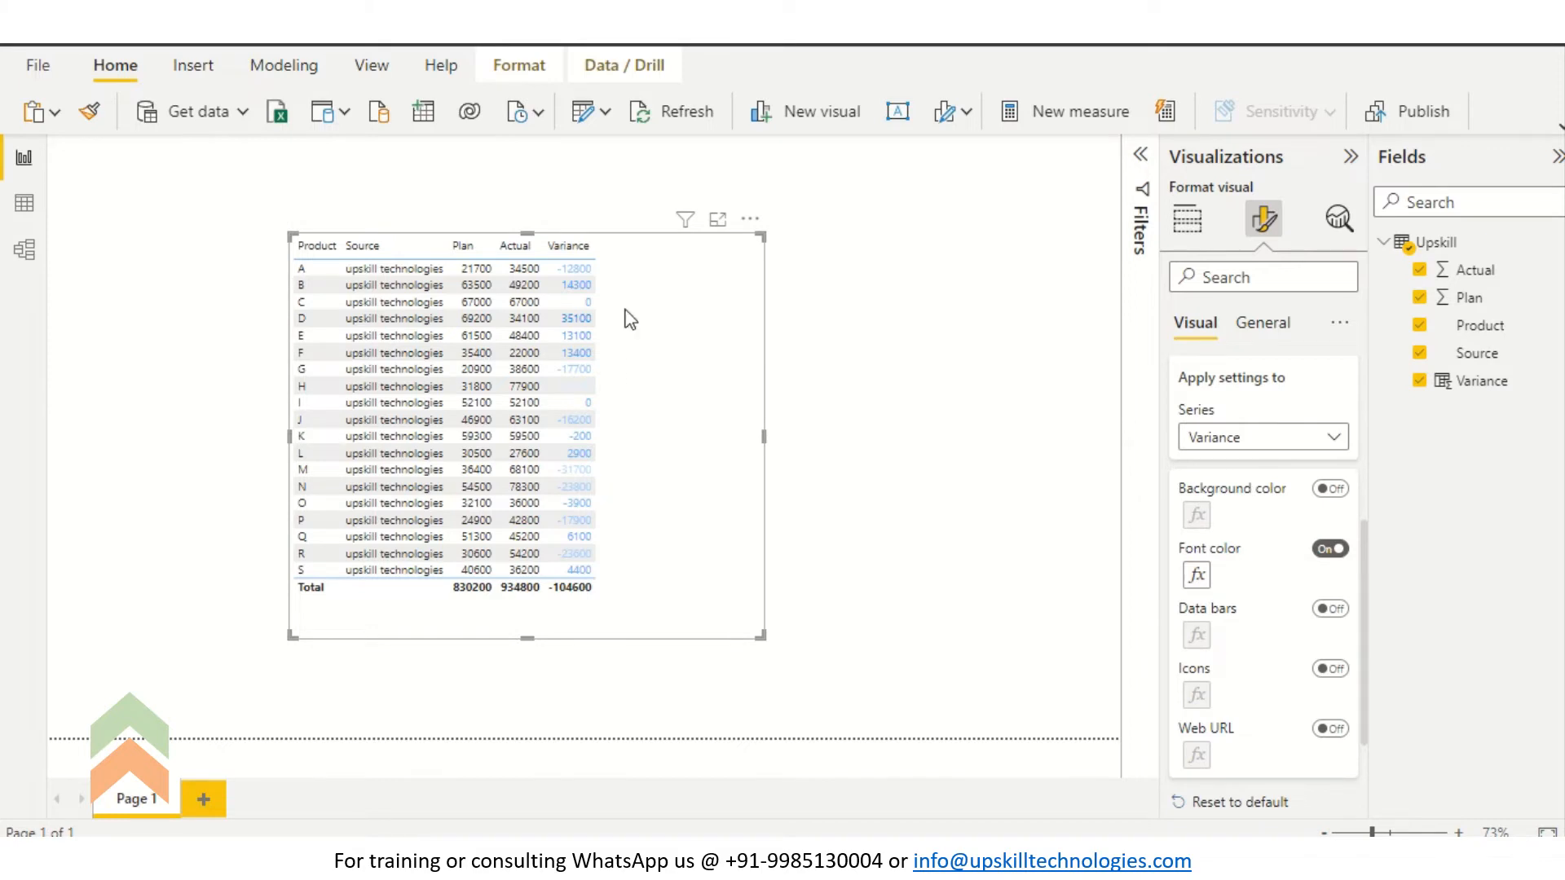
Open the conditional formatting settings for the Variance font color and set the format style to Rules.
click(1196, 577)
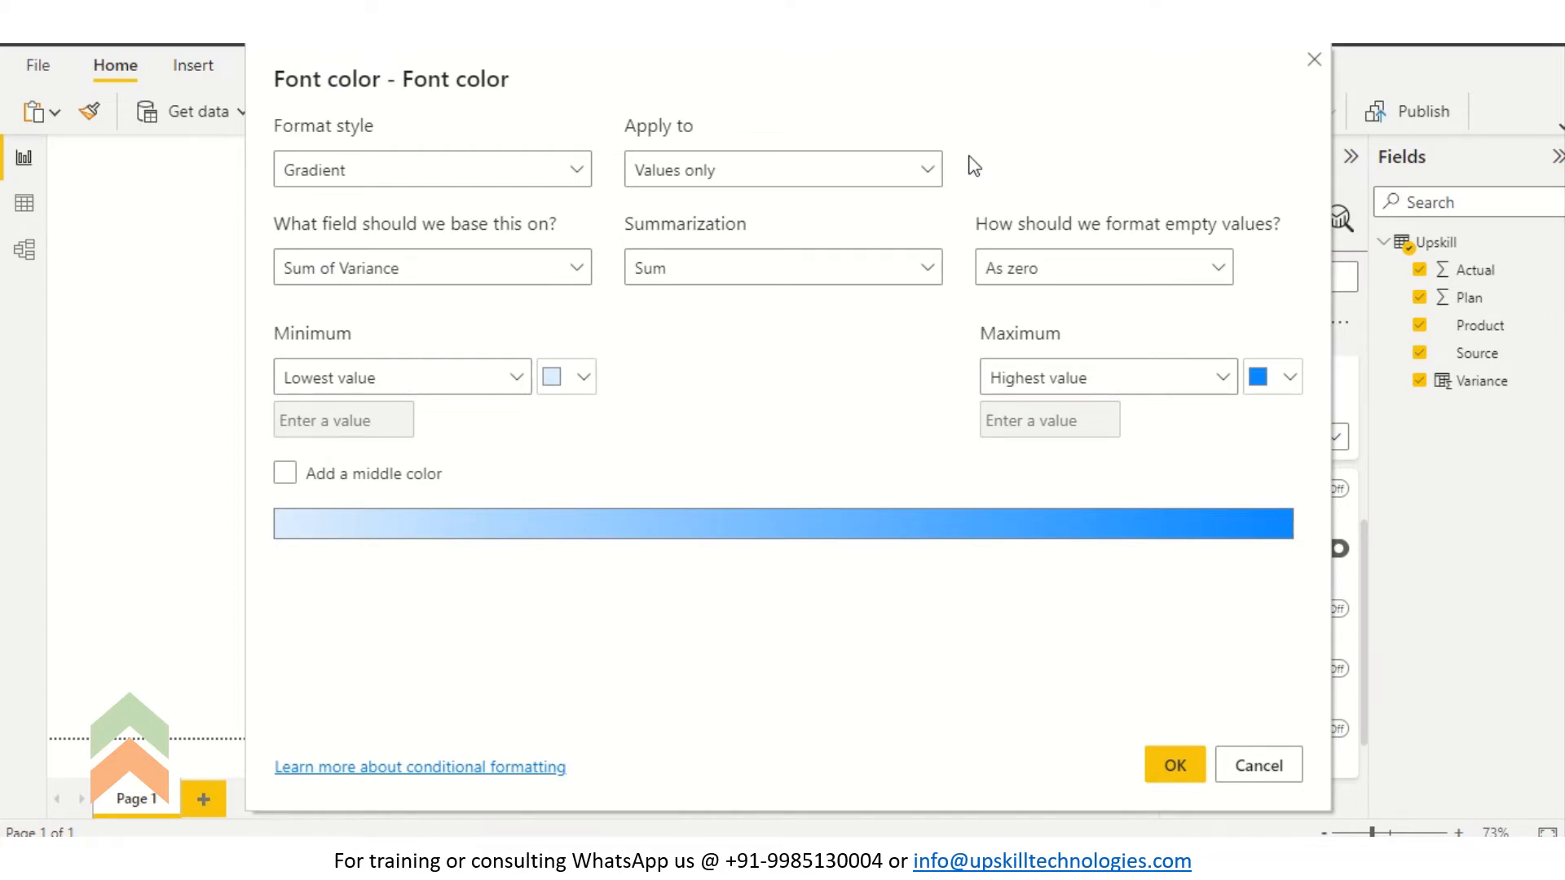
click(533, 170)
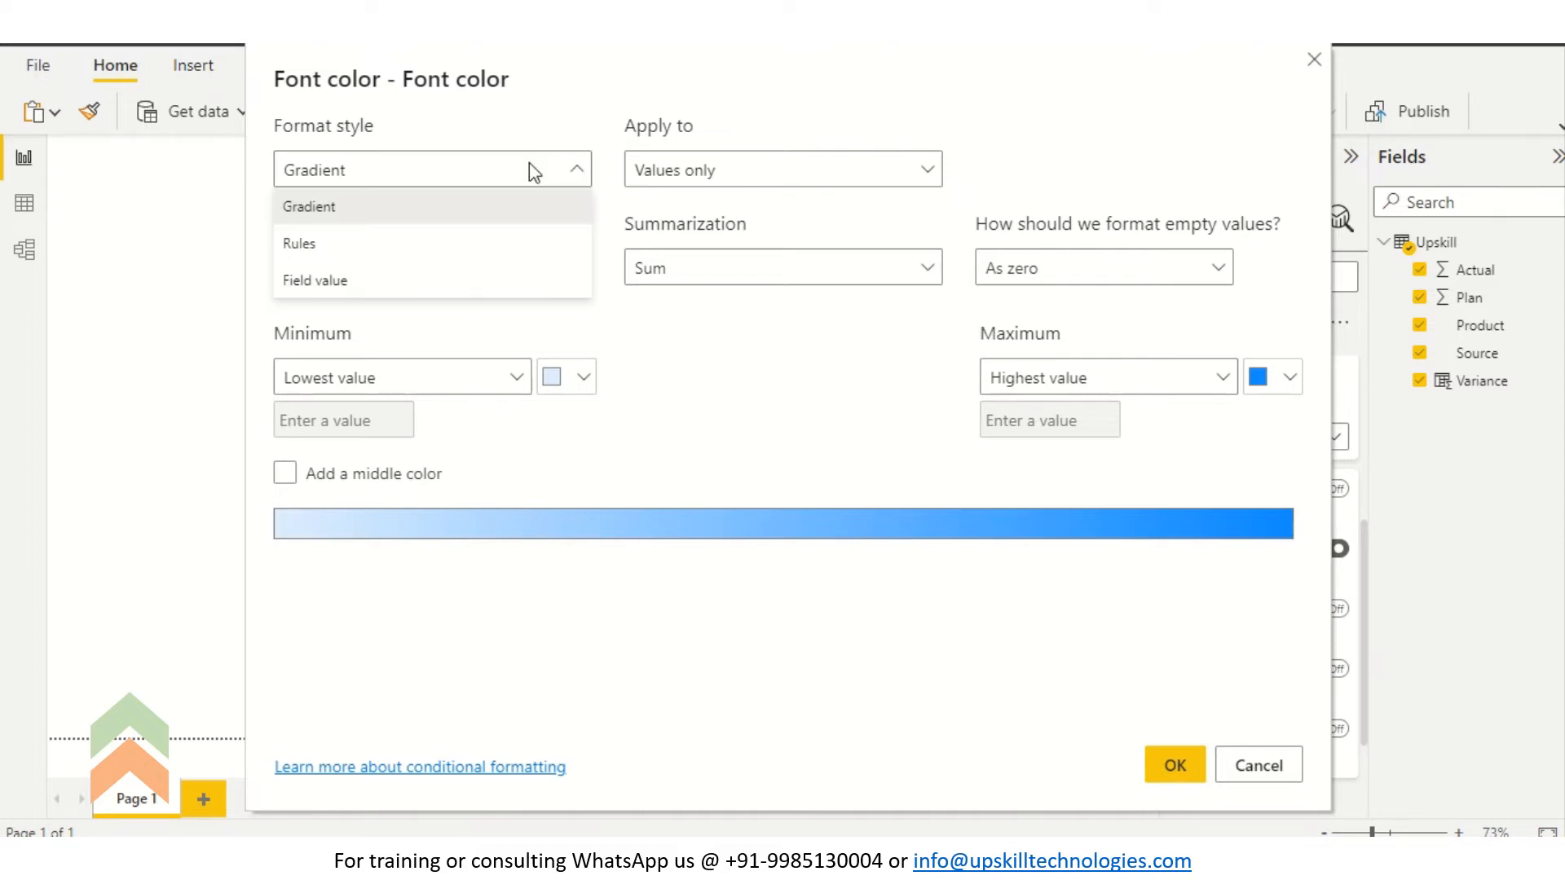
click(315, 243)
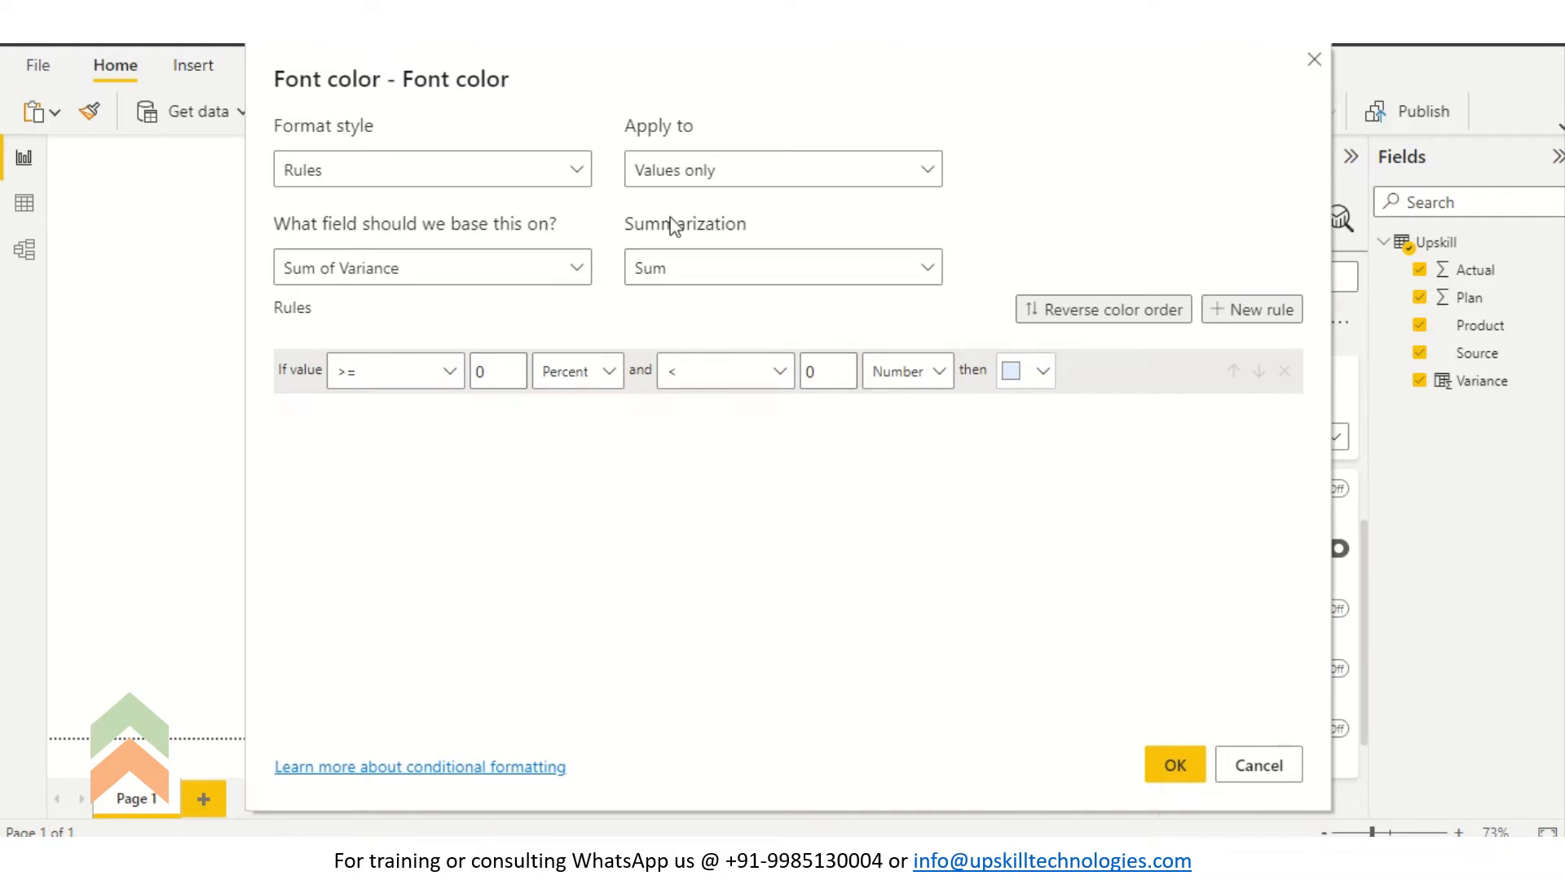
Define the first font color rule so values >= Min (Number) and < 0 (Number) are red.
click(449, 377)
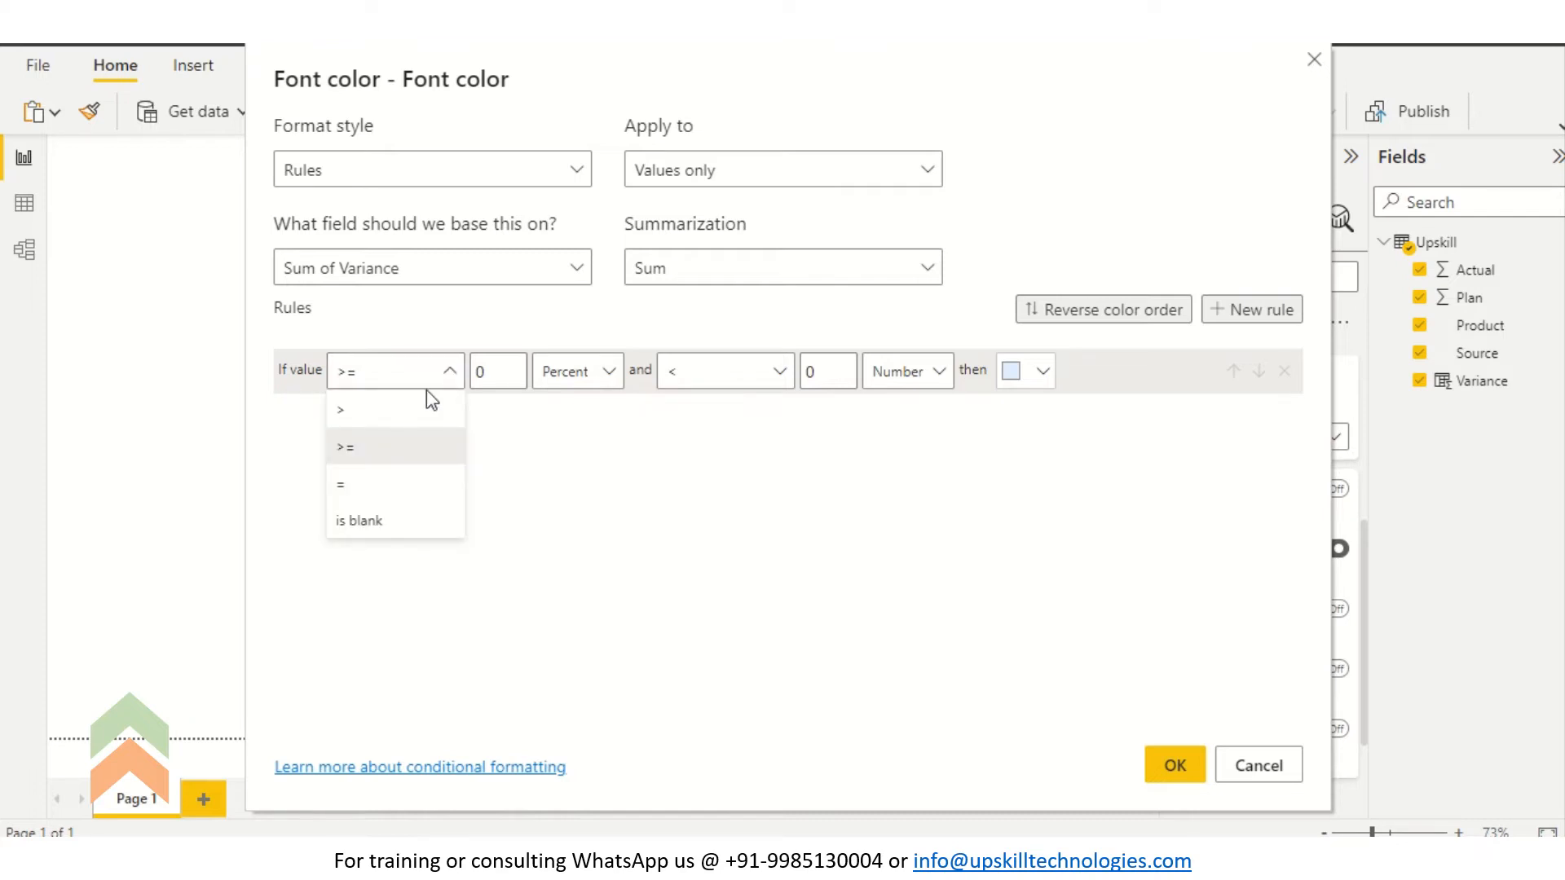
click(347, 410)
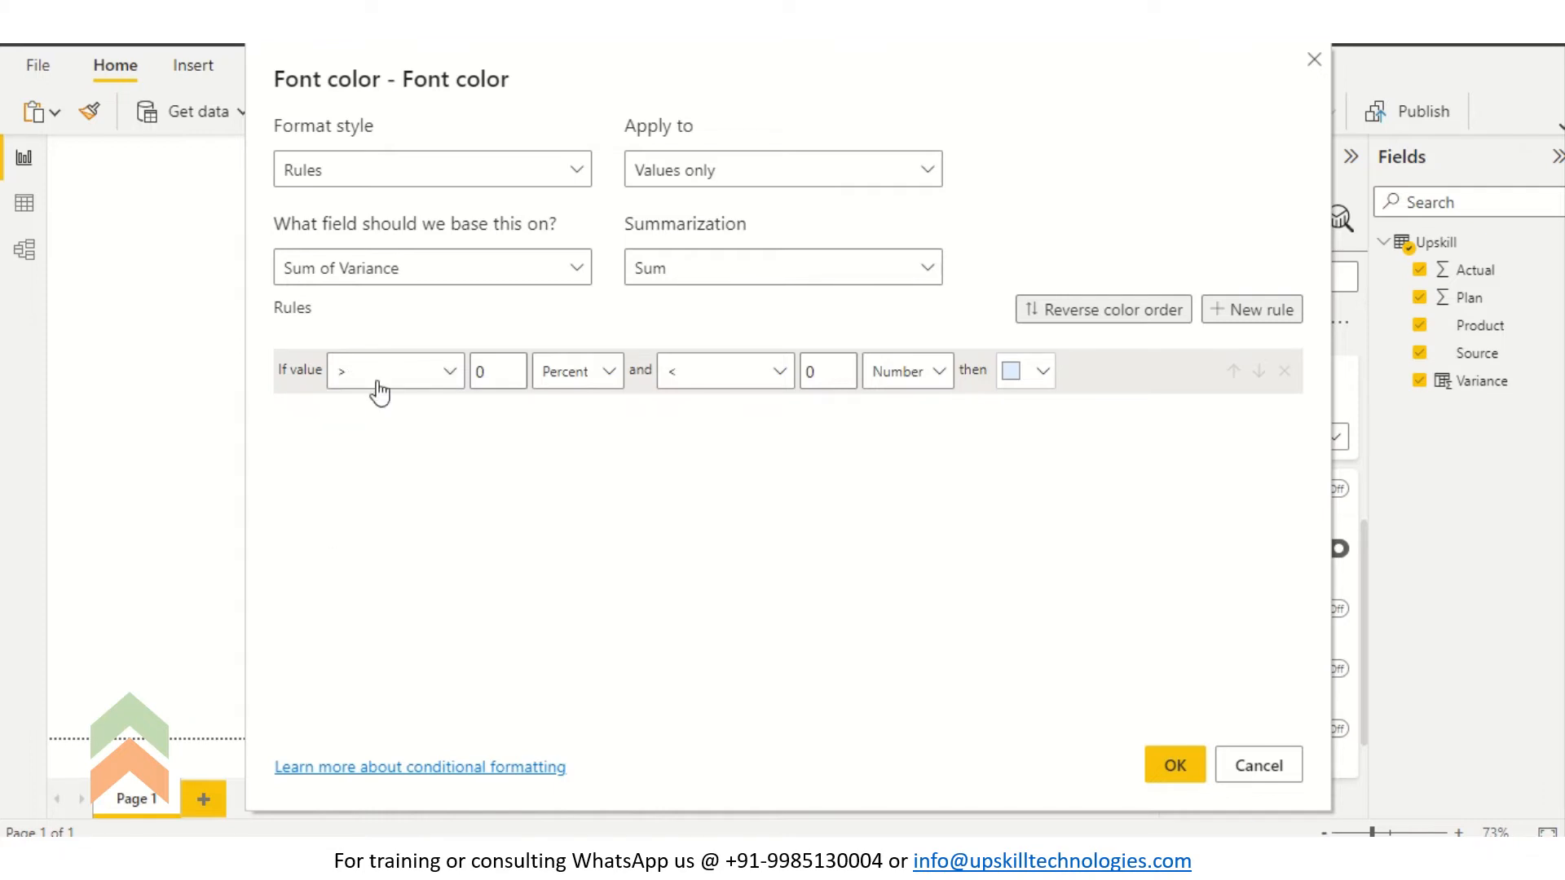
click(377, 386)
click(368, 448)
click(510, 368)
key(BackSpace)
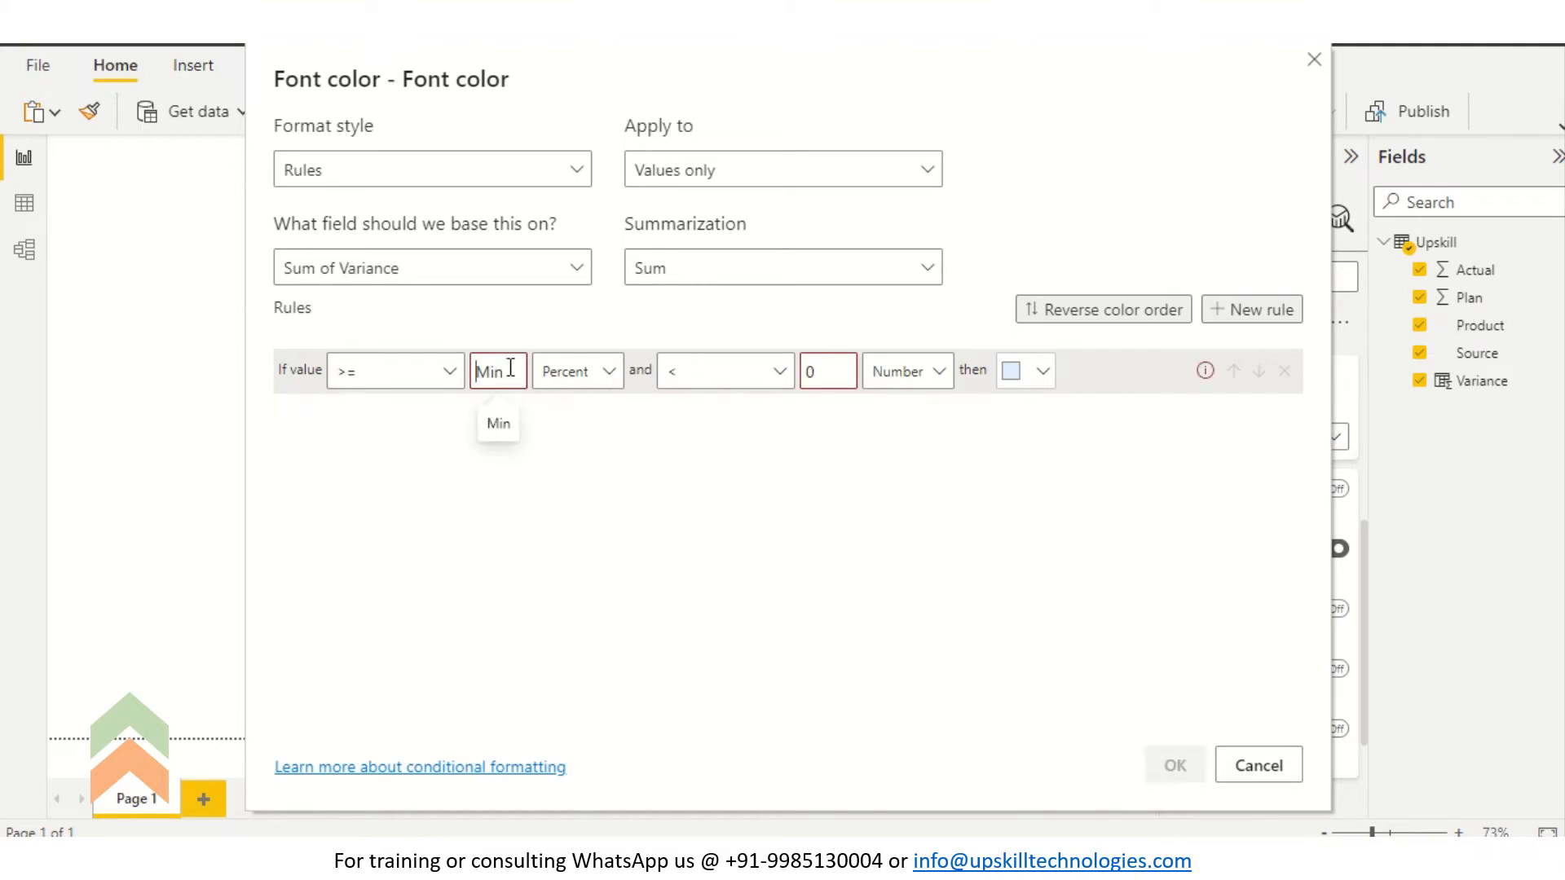
click(583, 381)
click(581, 415)
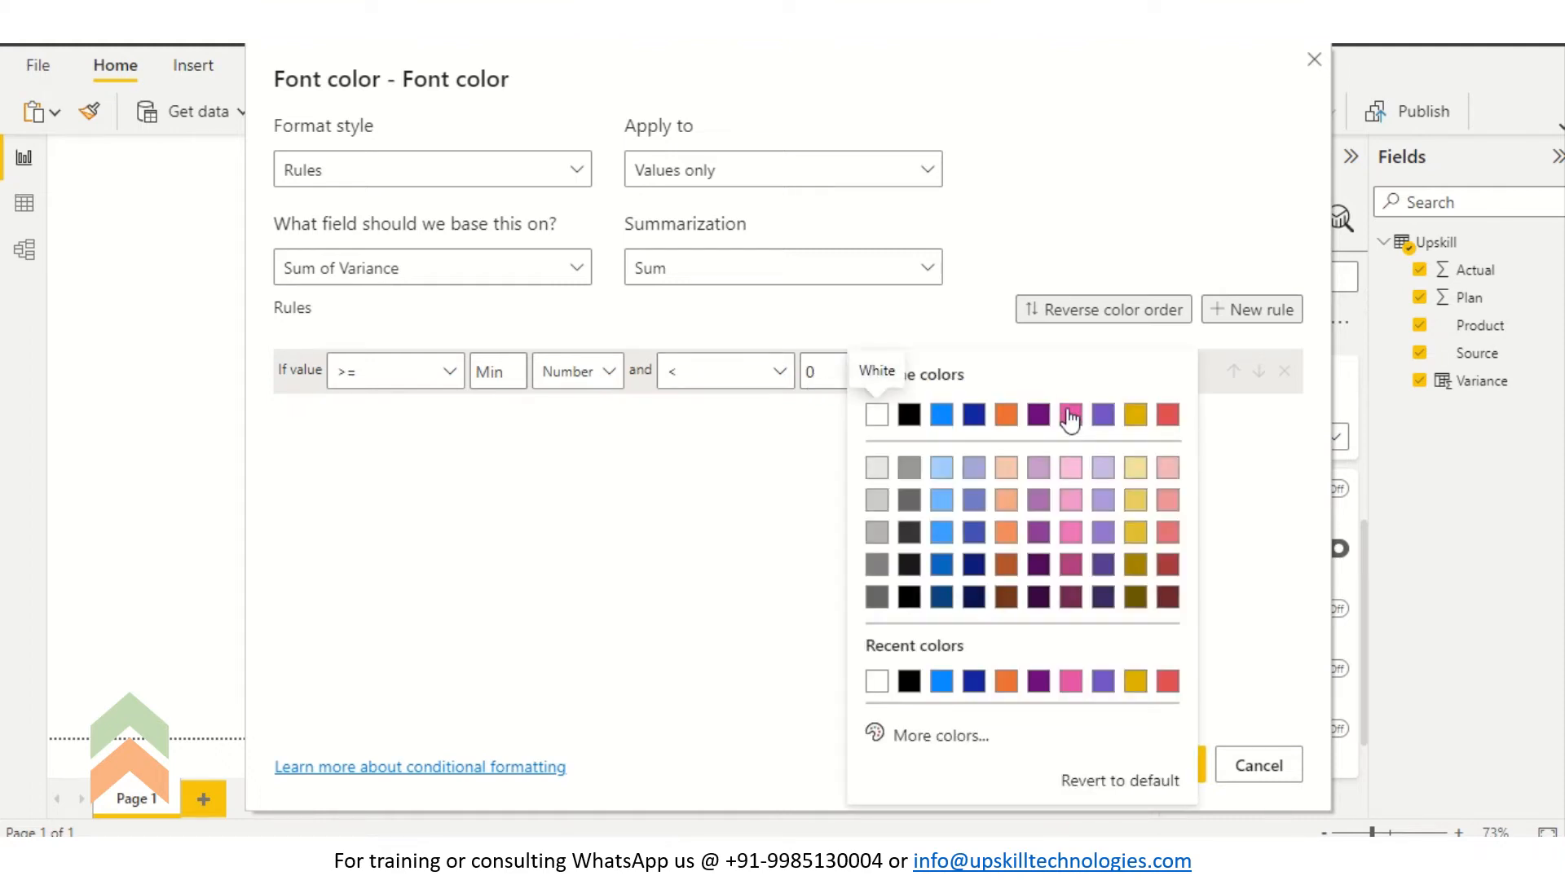
click(1170, 418)
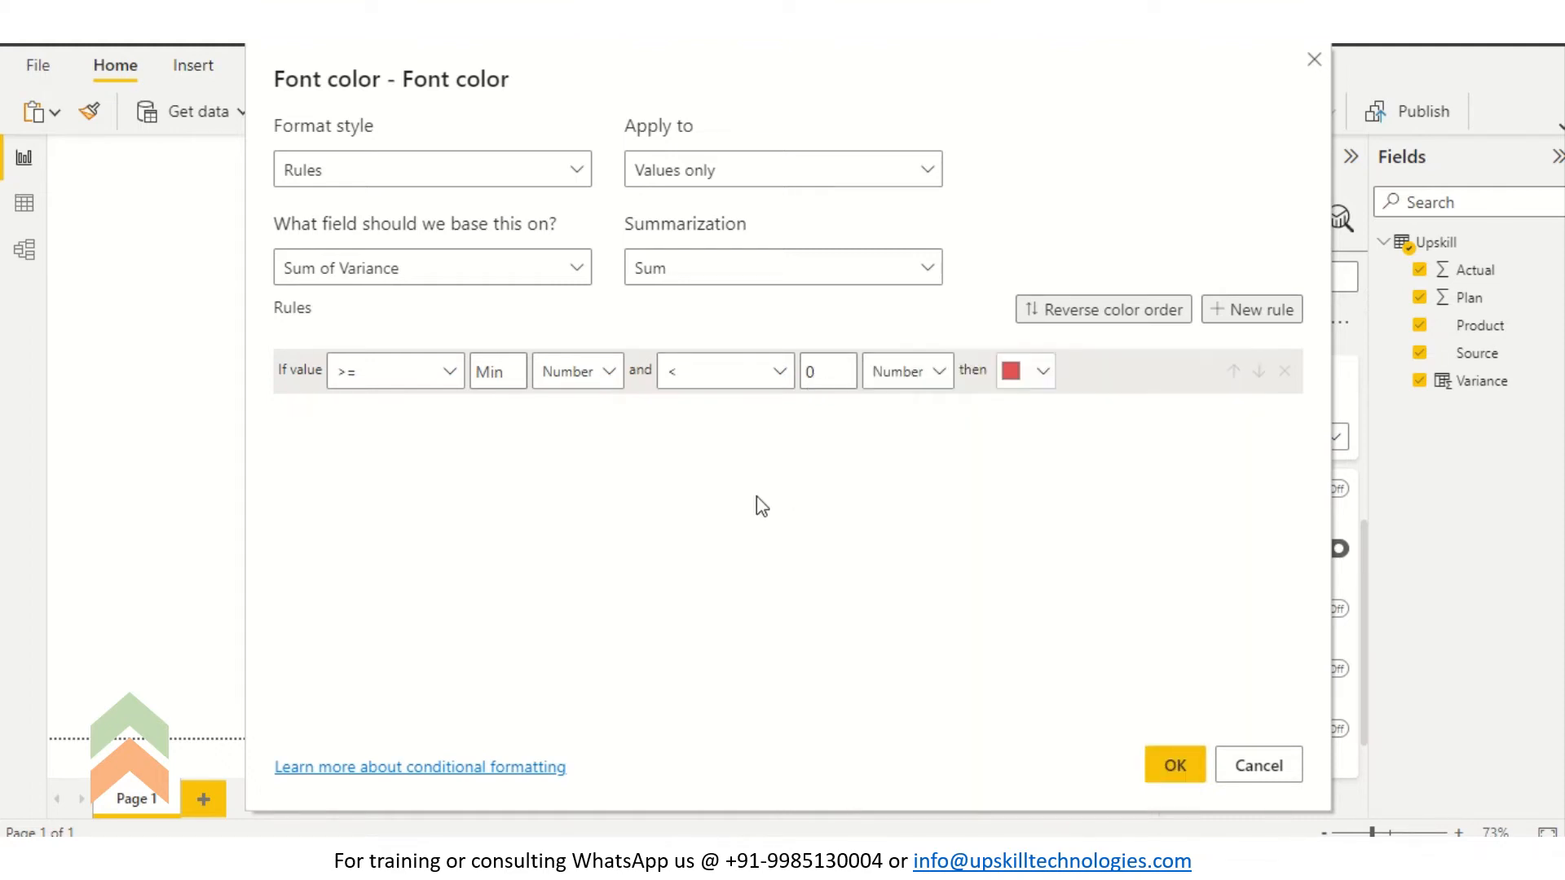
Add a second font color rule that gives values = 0 (Number) the custom yellow #F4F415.
click(1224, 316)
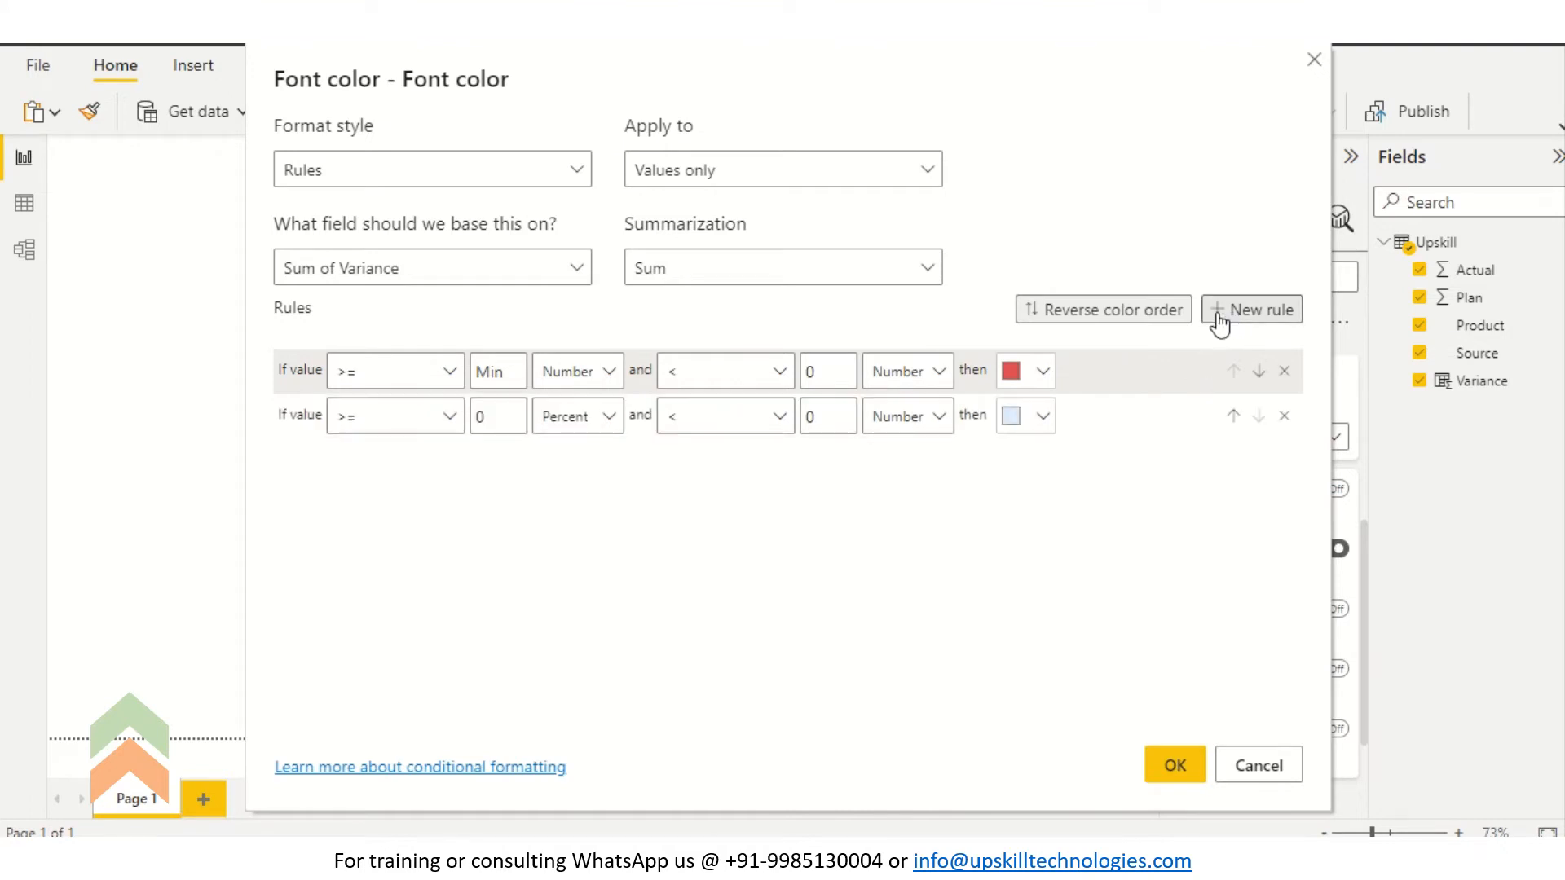
click(428, 421)
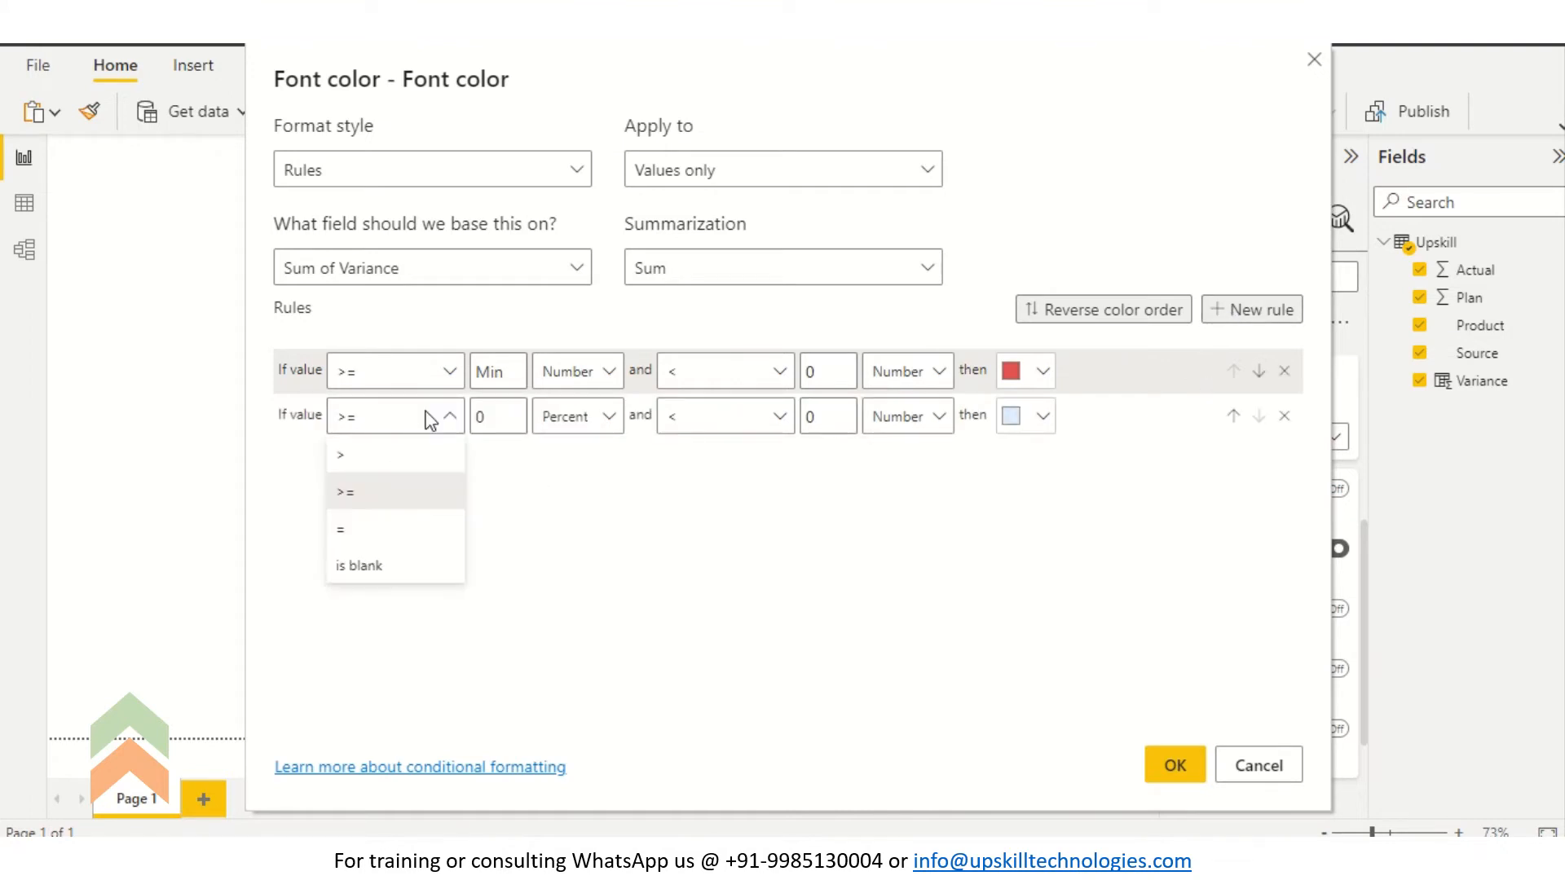
click(366, 544)
click(576, 420)
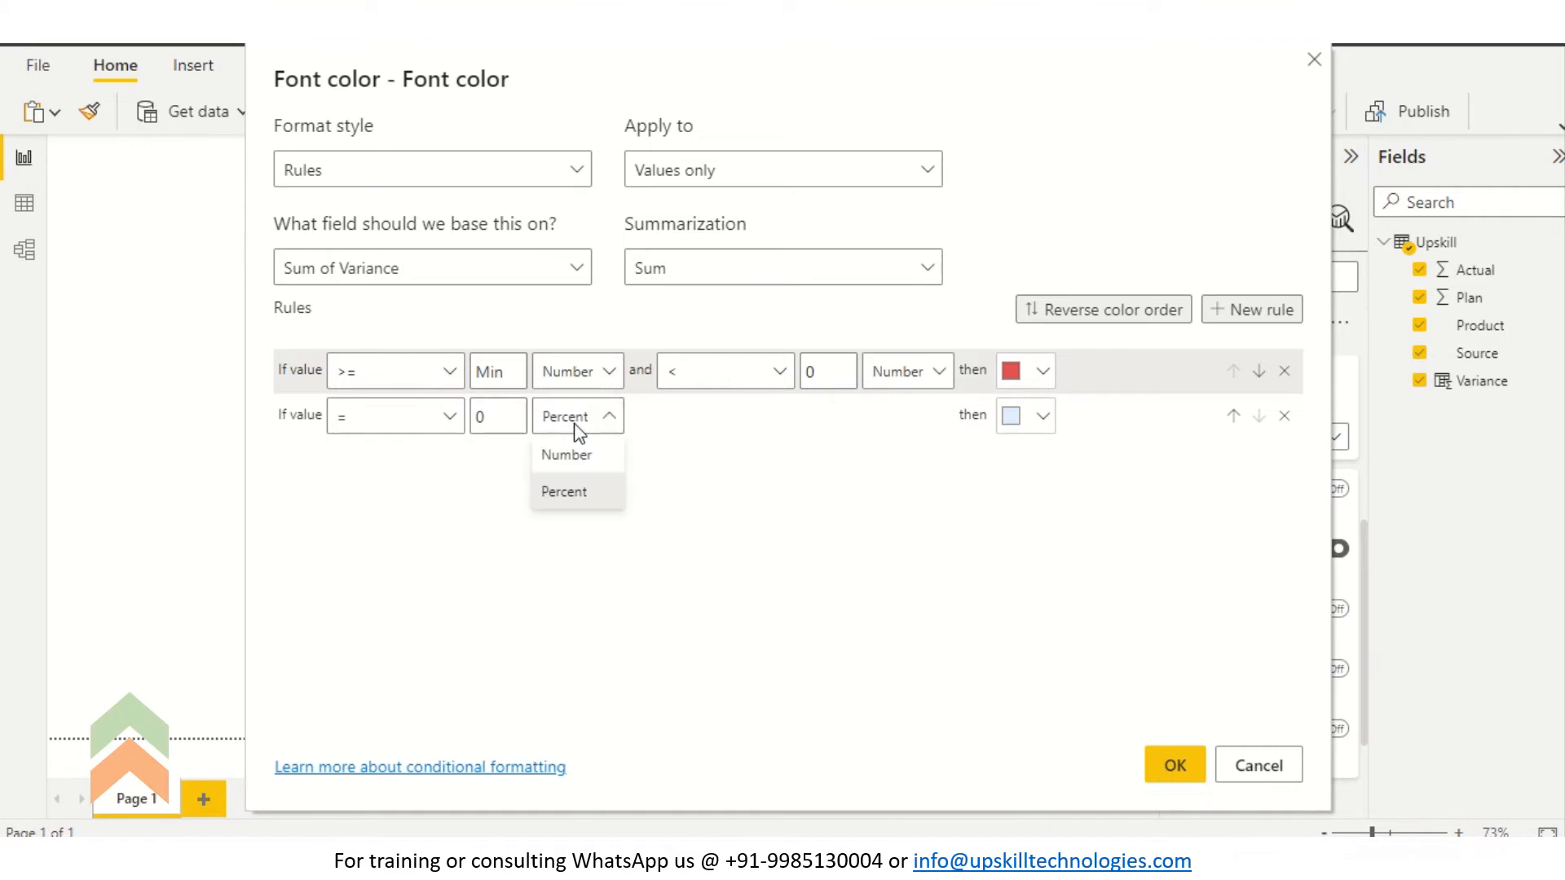
click(570, 454)
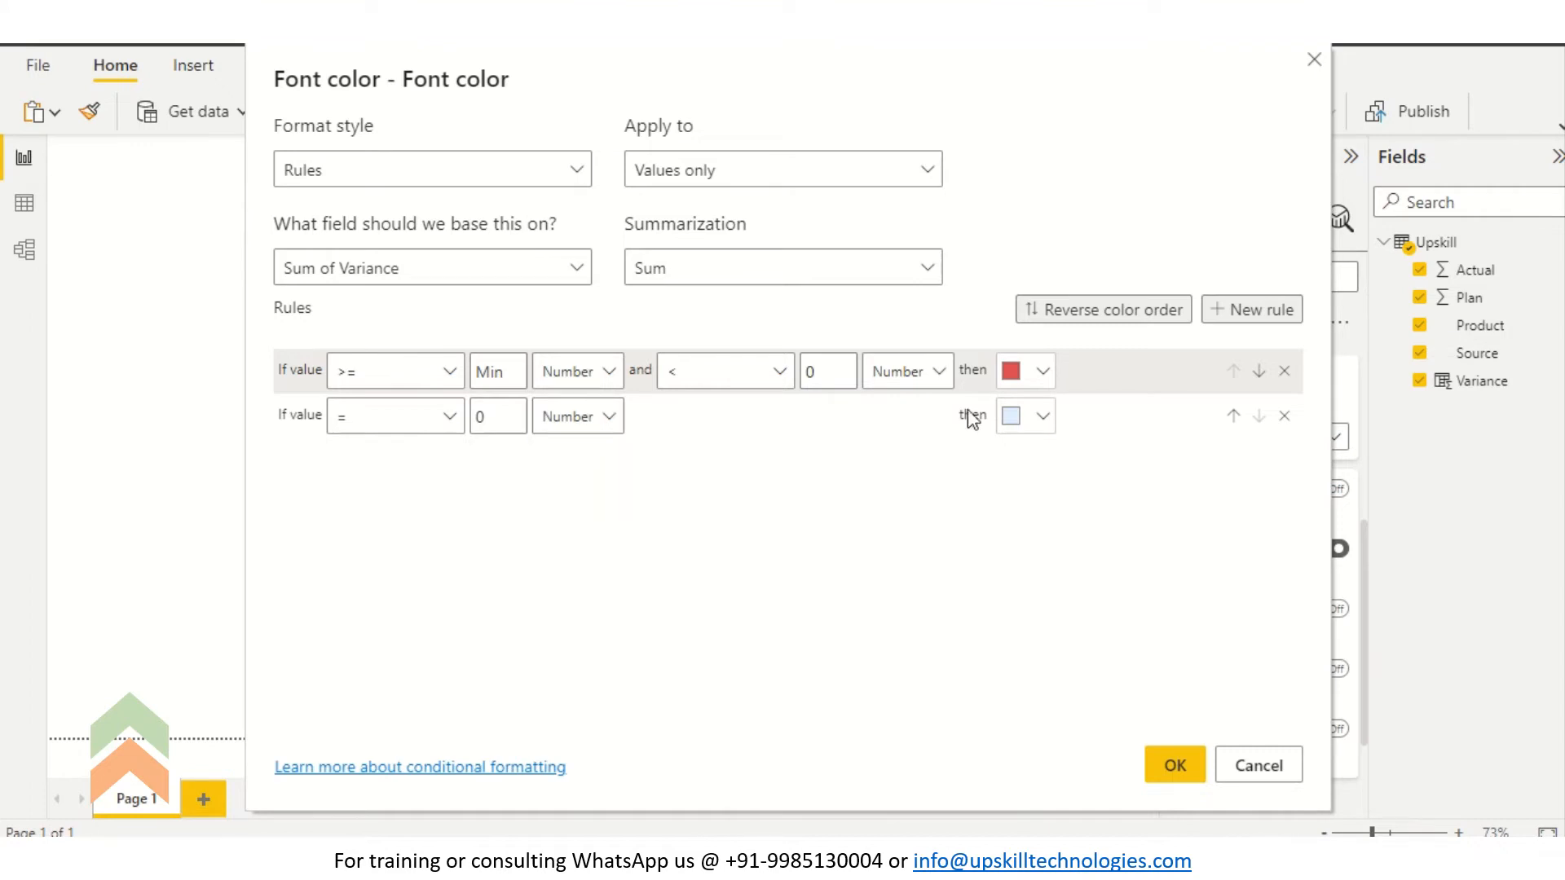
click(1030, 418)
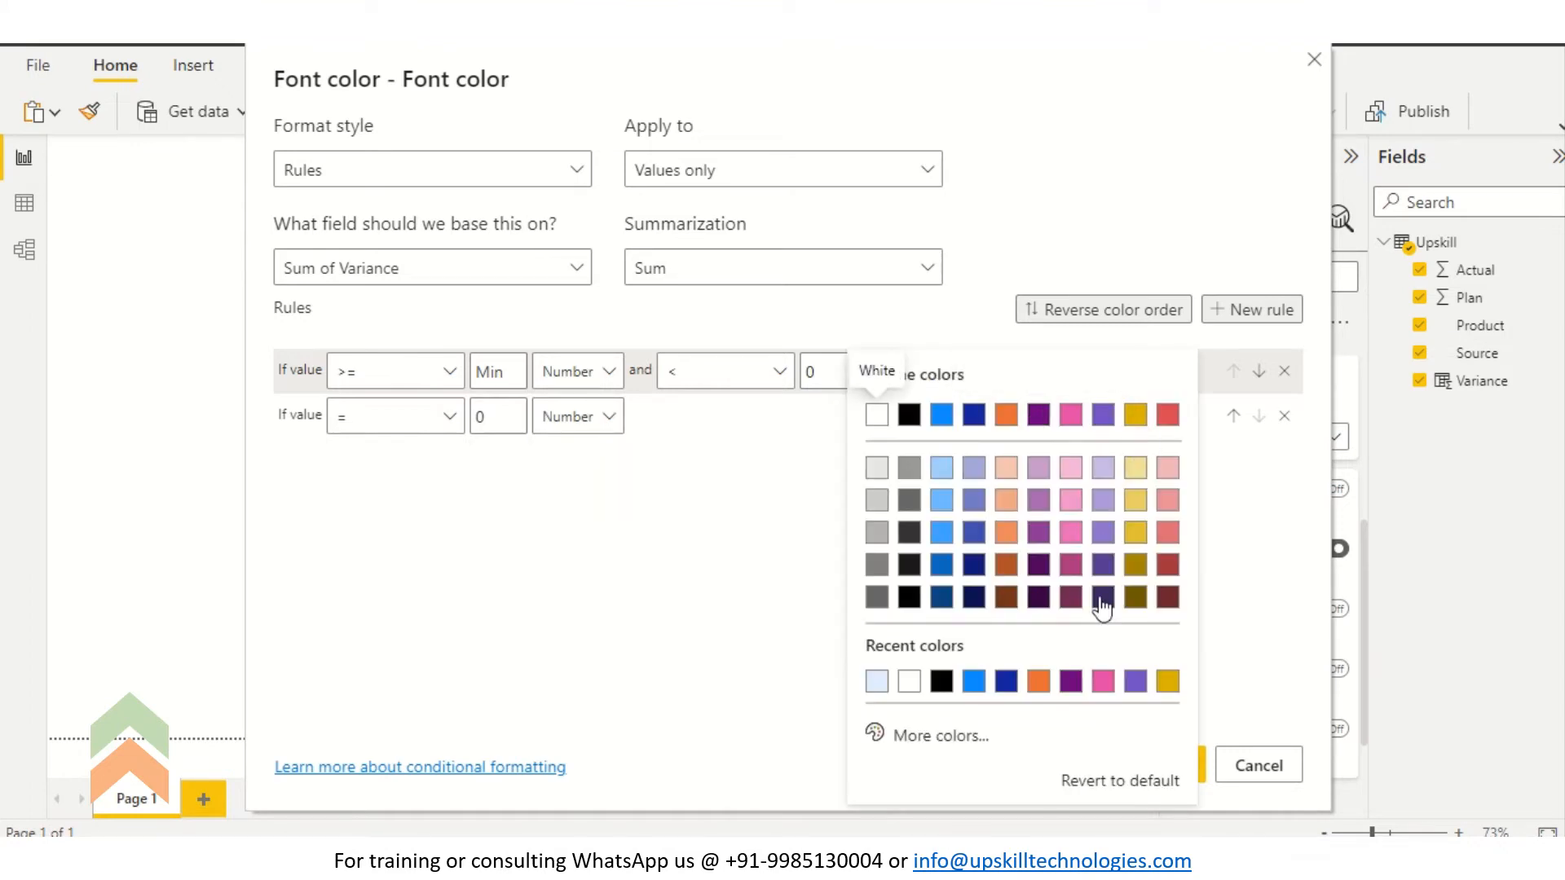
click(944, 738)
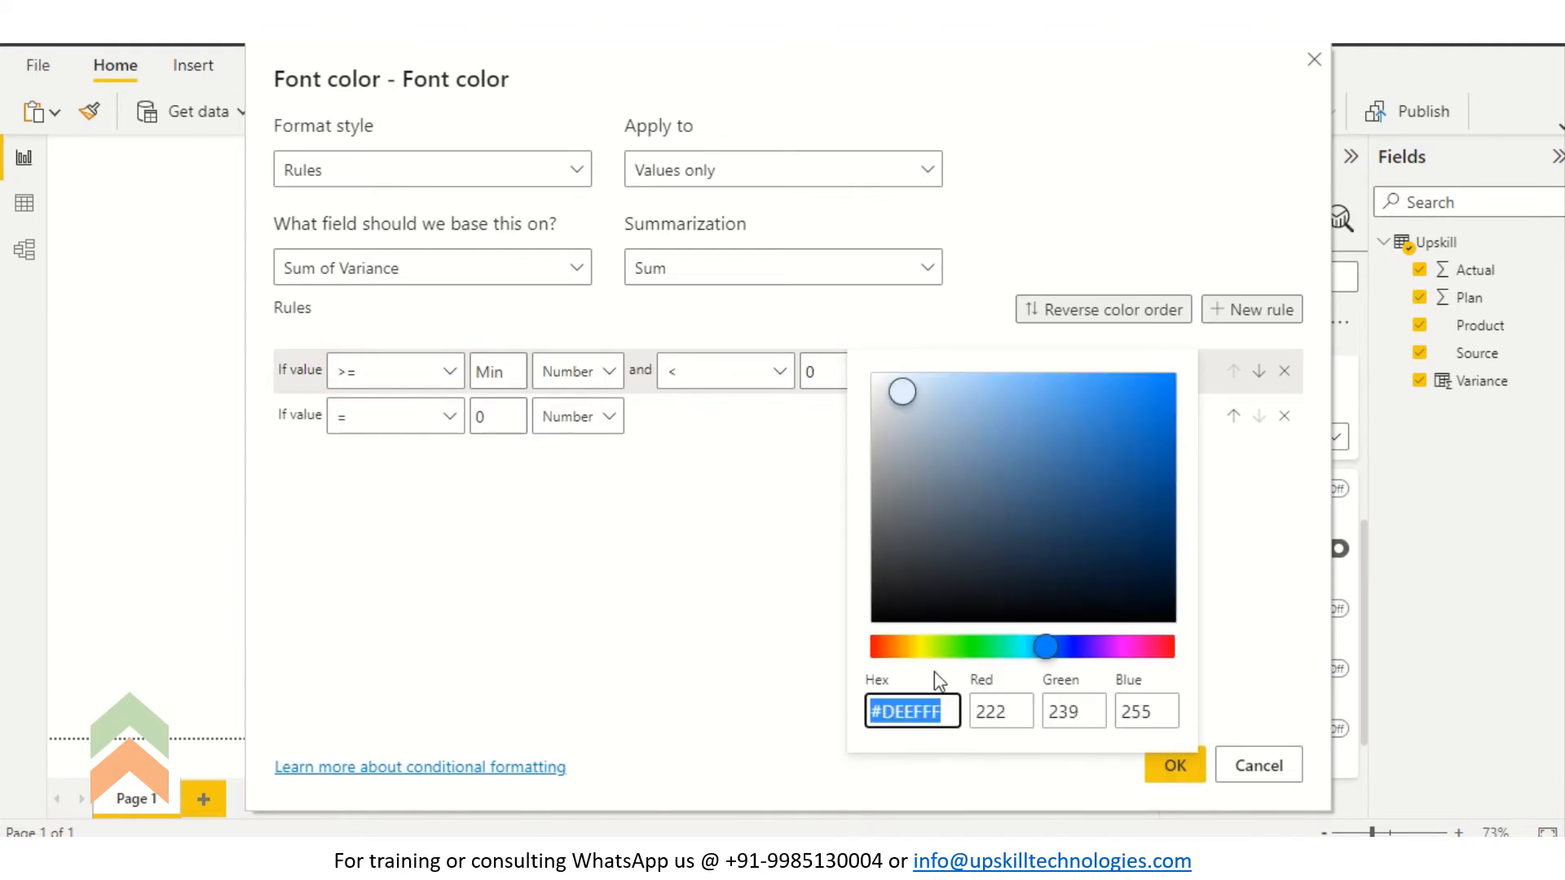
click(920, 647)
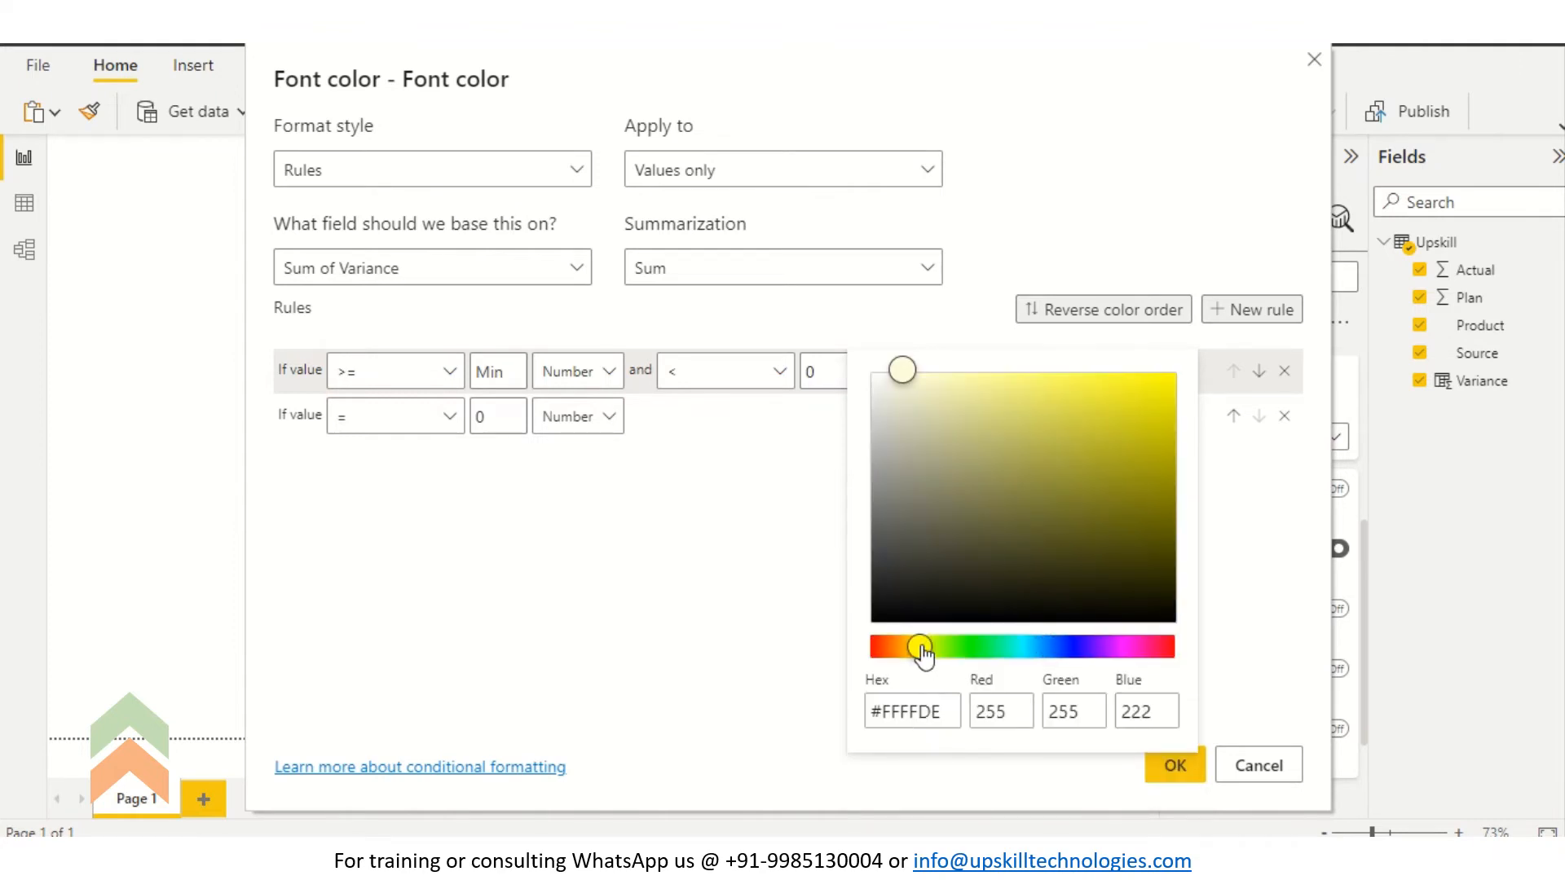
click(1141, 379)
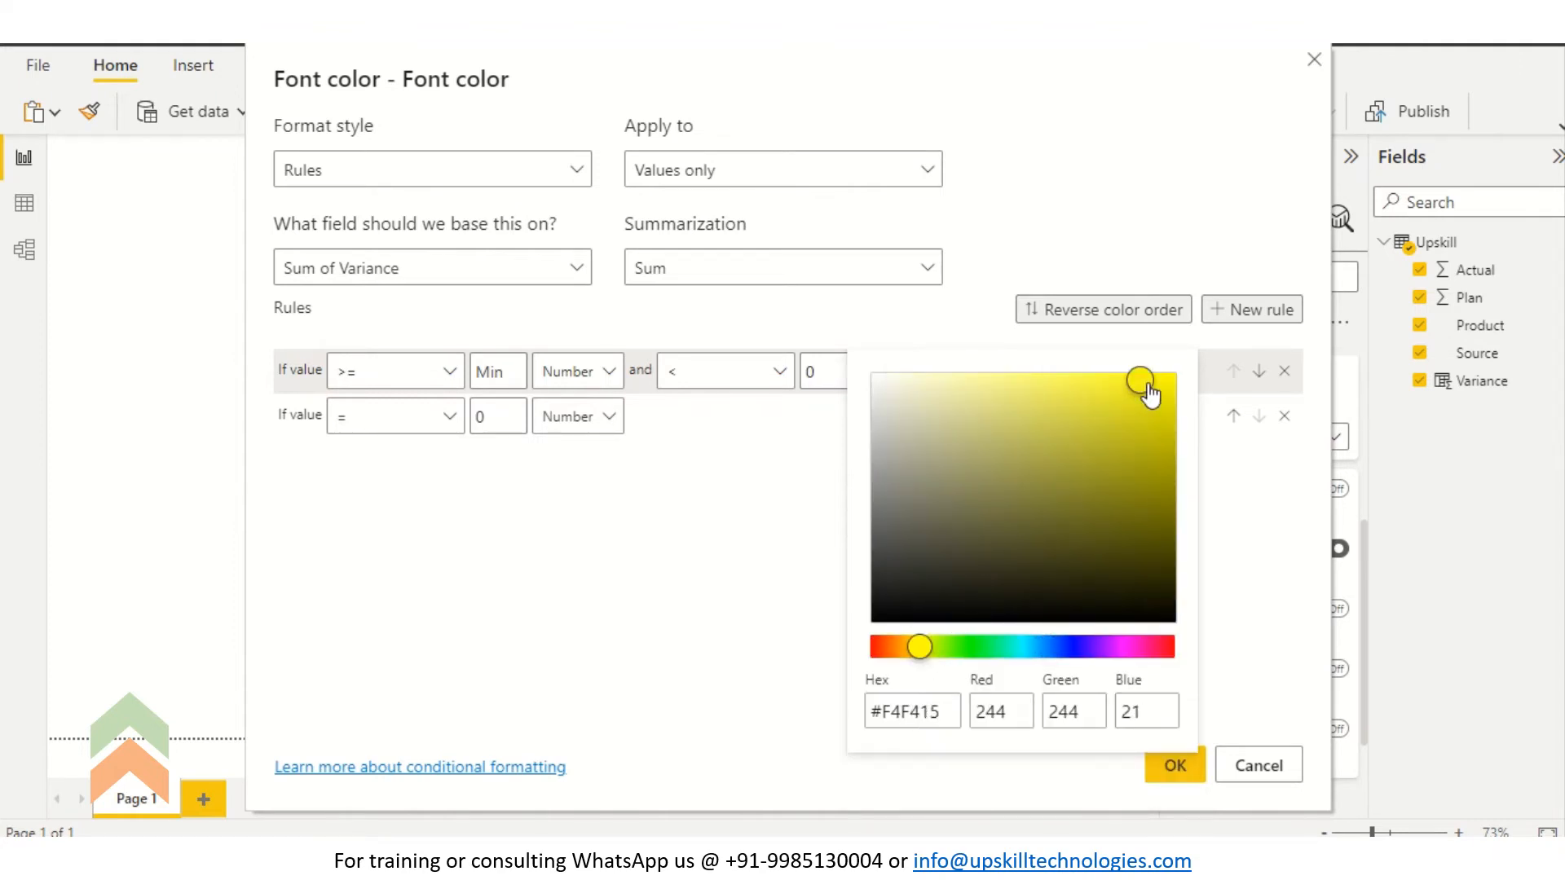
click(740, 696)
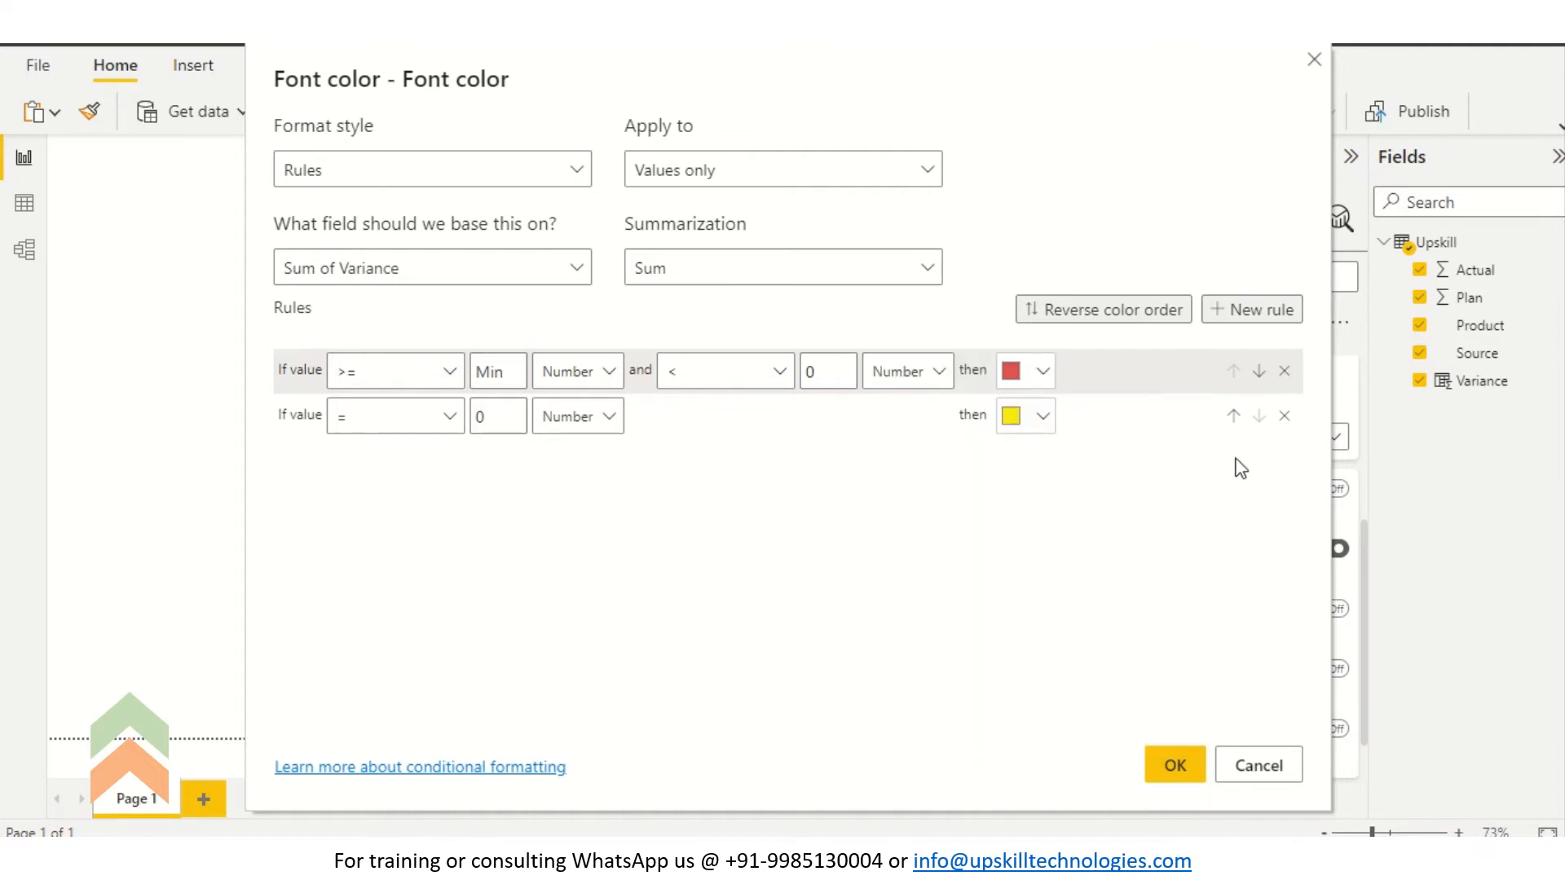
Add a third font color rule giving values > 0 and < Max (Number) the custom green #26EE18, and apply the rules.
click(1251, 310)
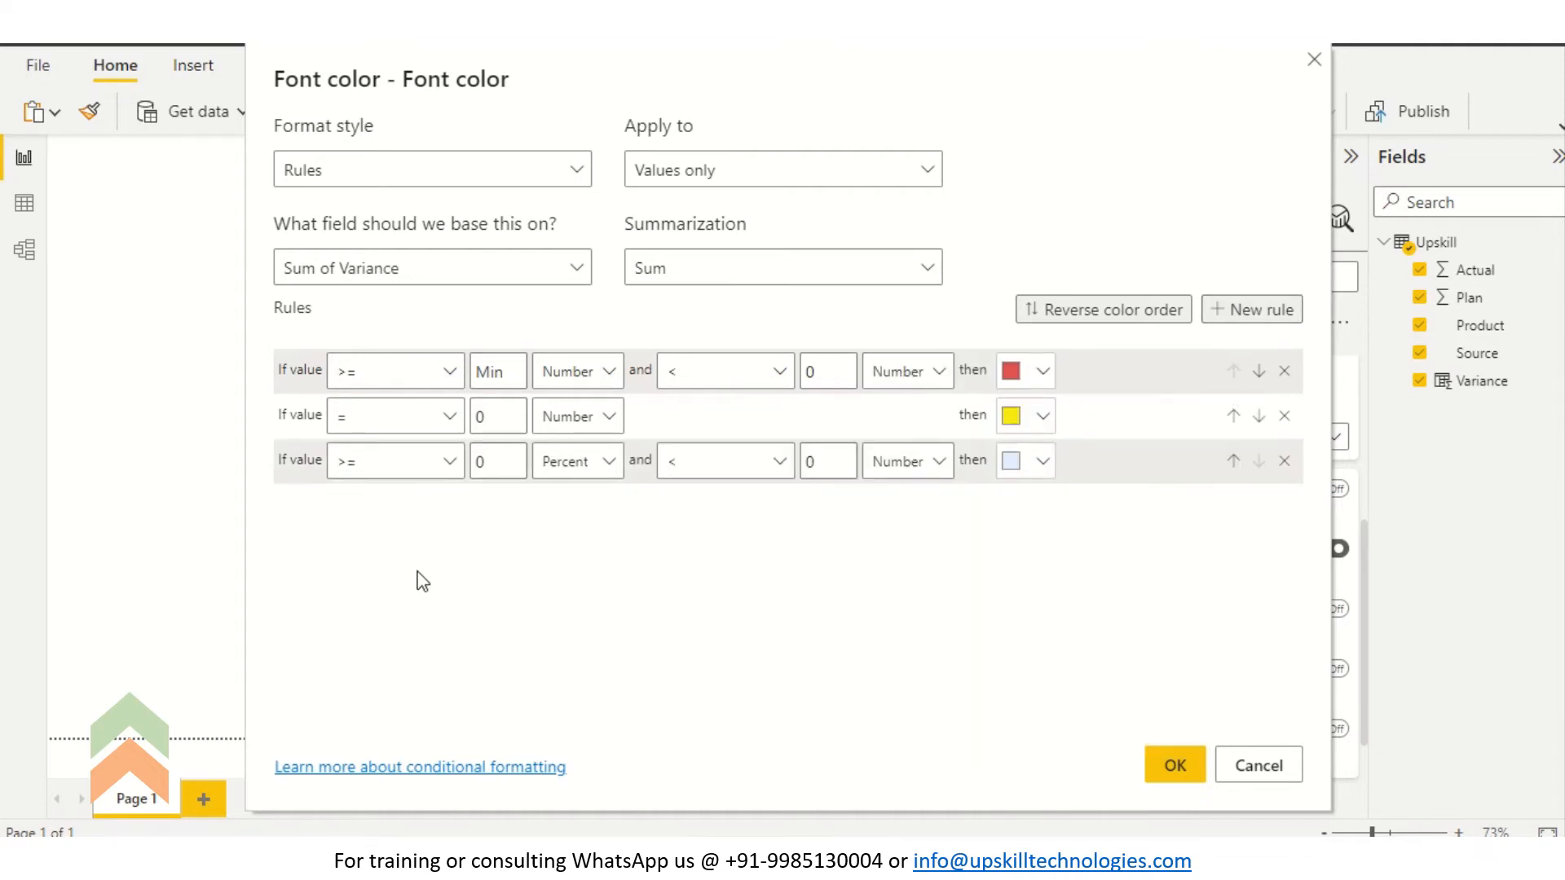
click(415, 481)
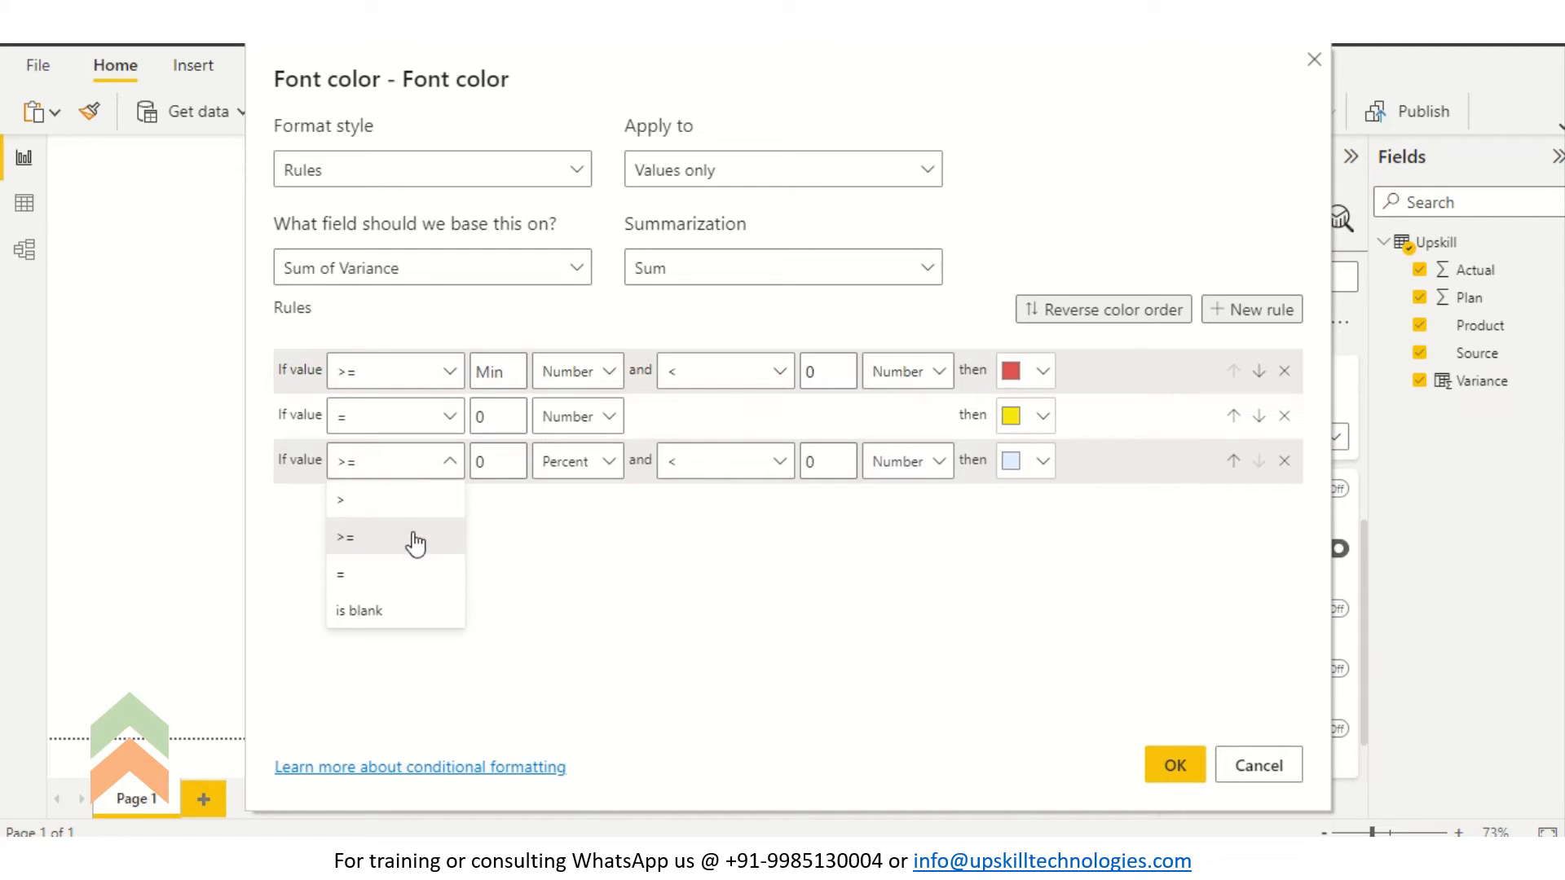
click(411, 507)
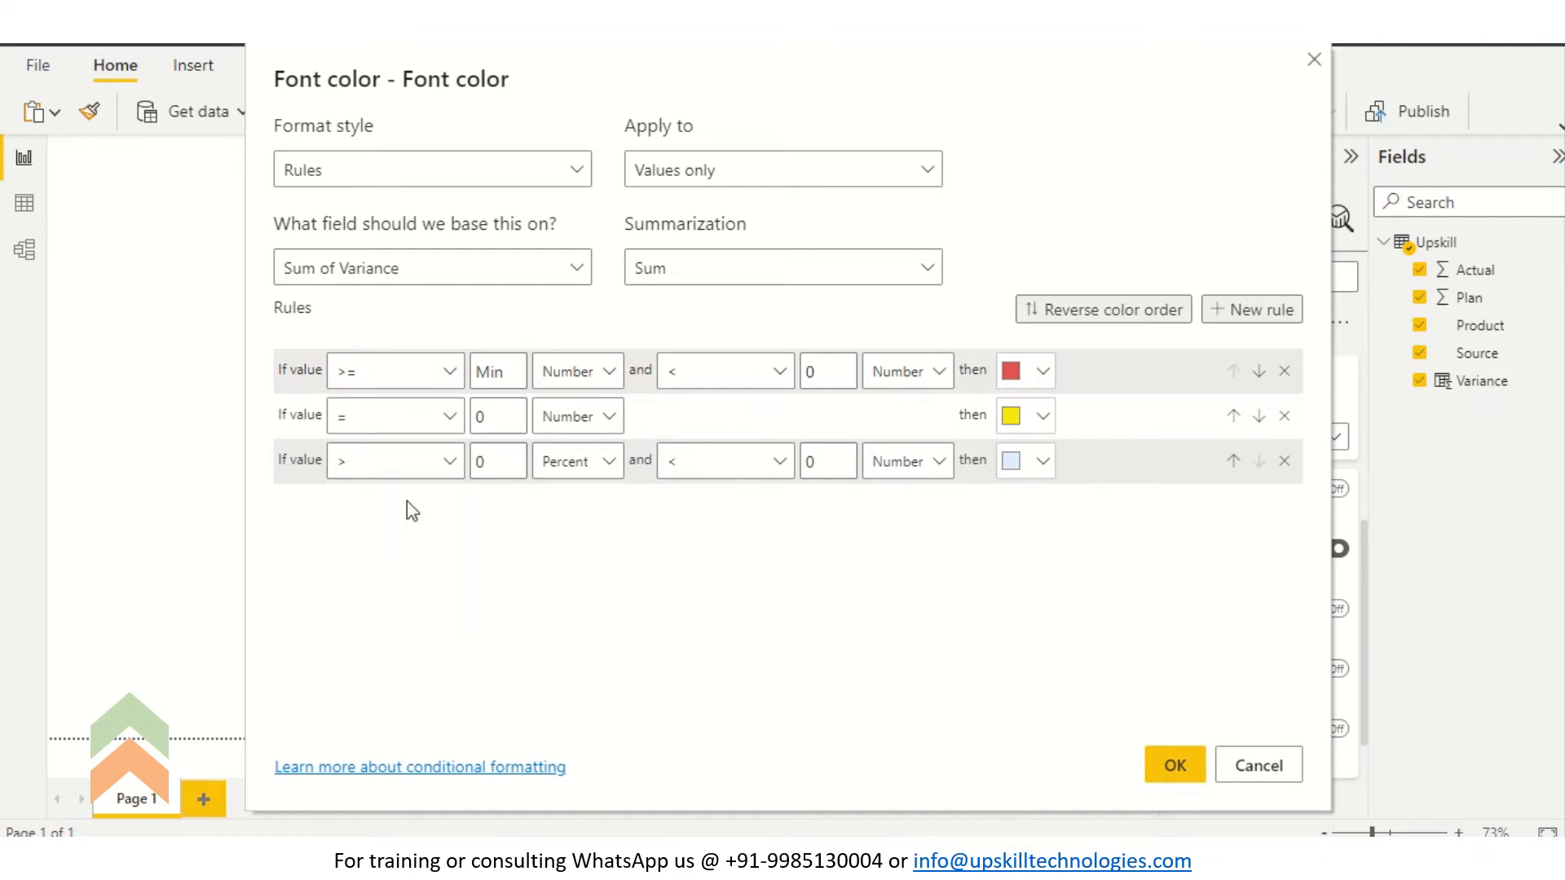
click(574, 463)
click(579, 506)
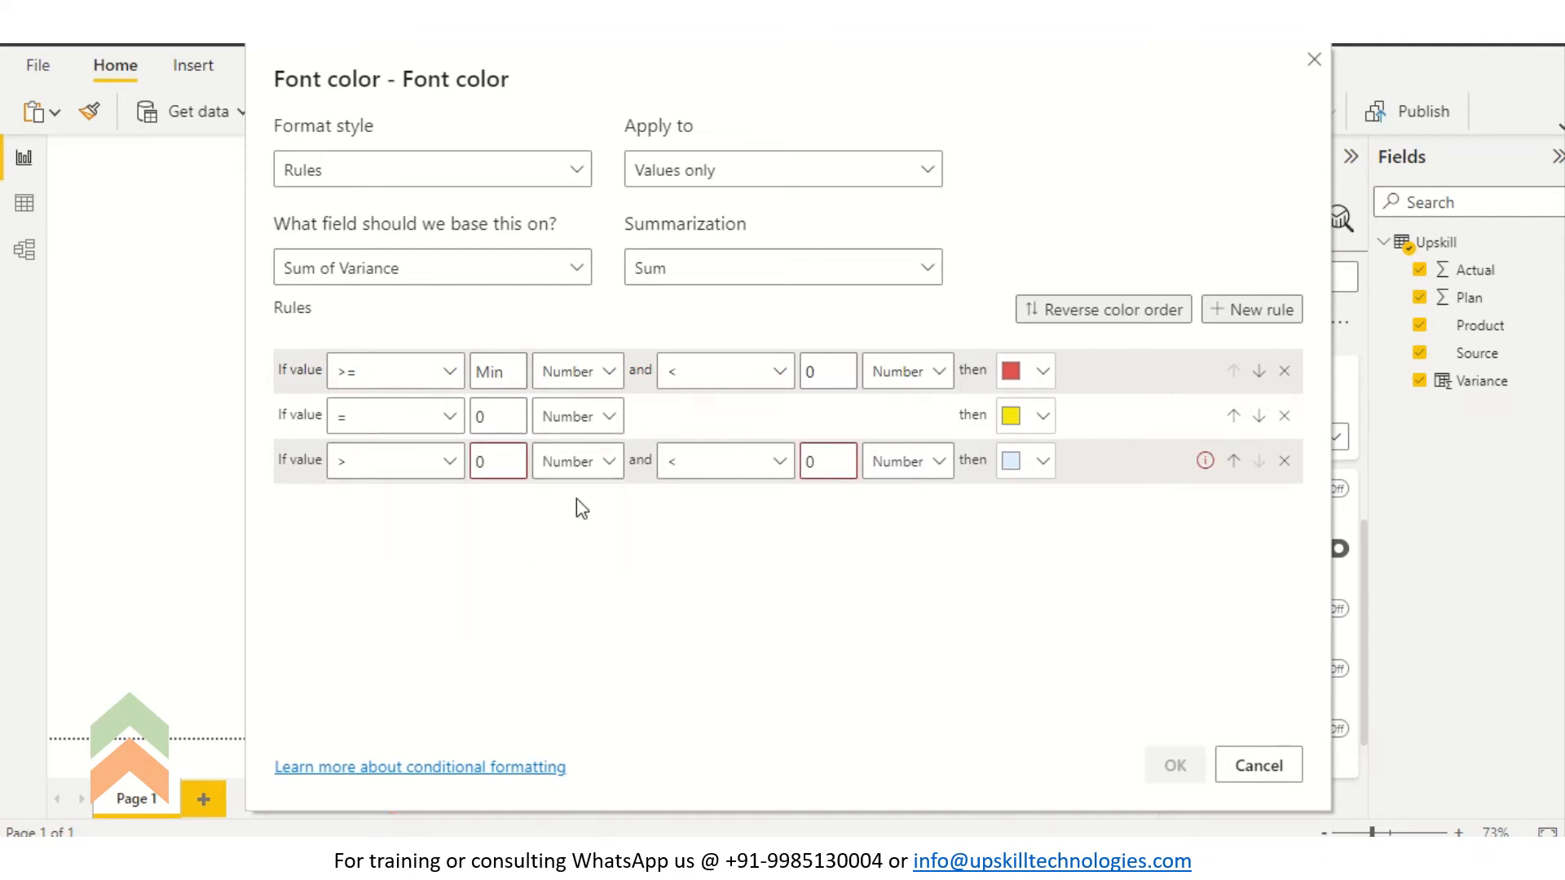
click(841, 461)
key(BackSpace)
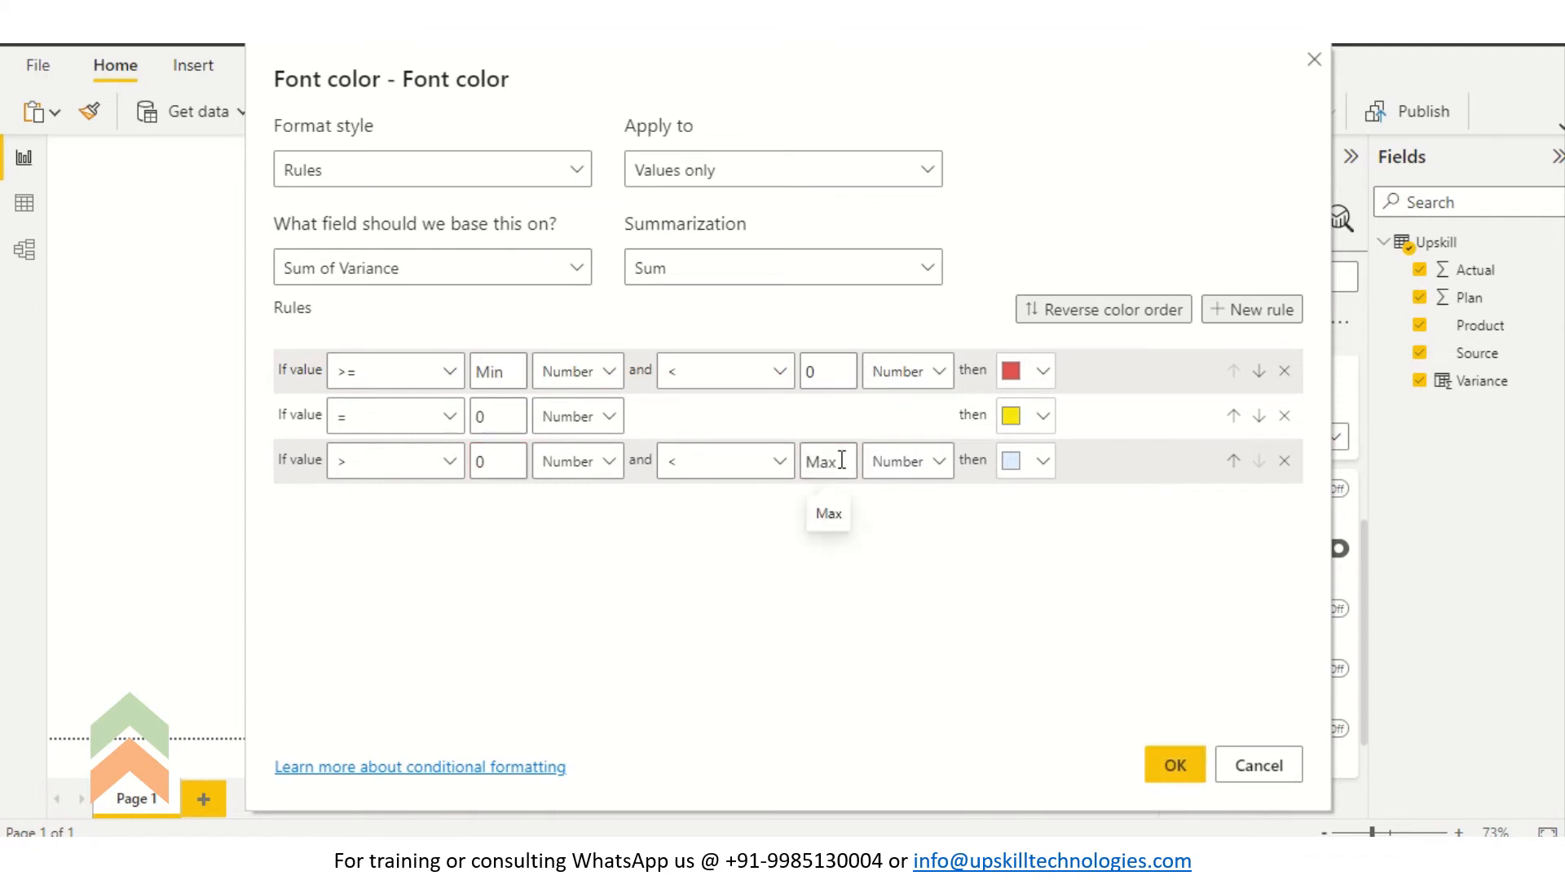
click(1041, 460)
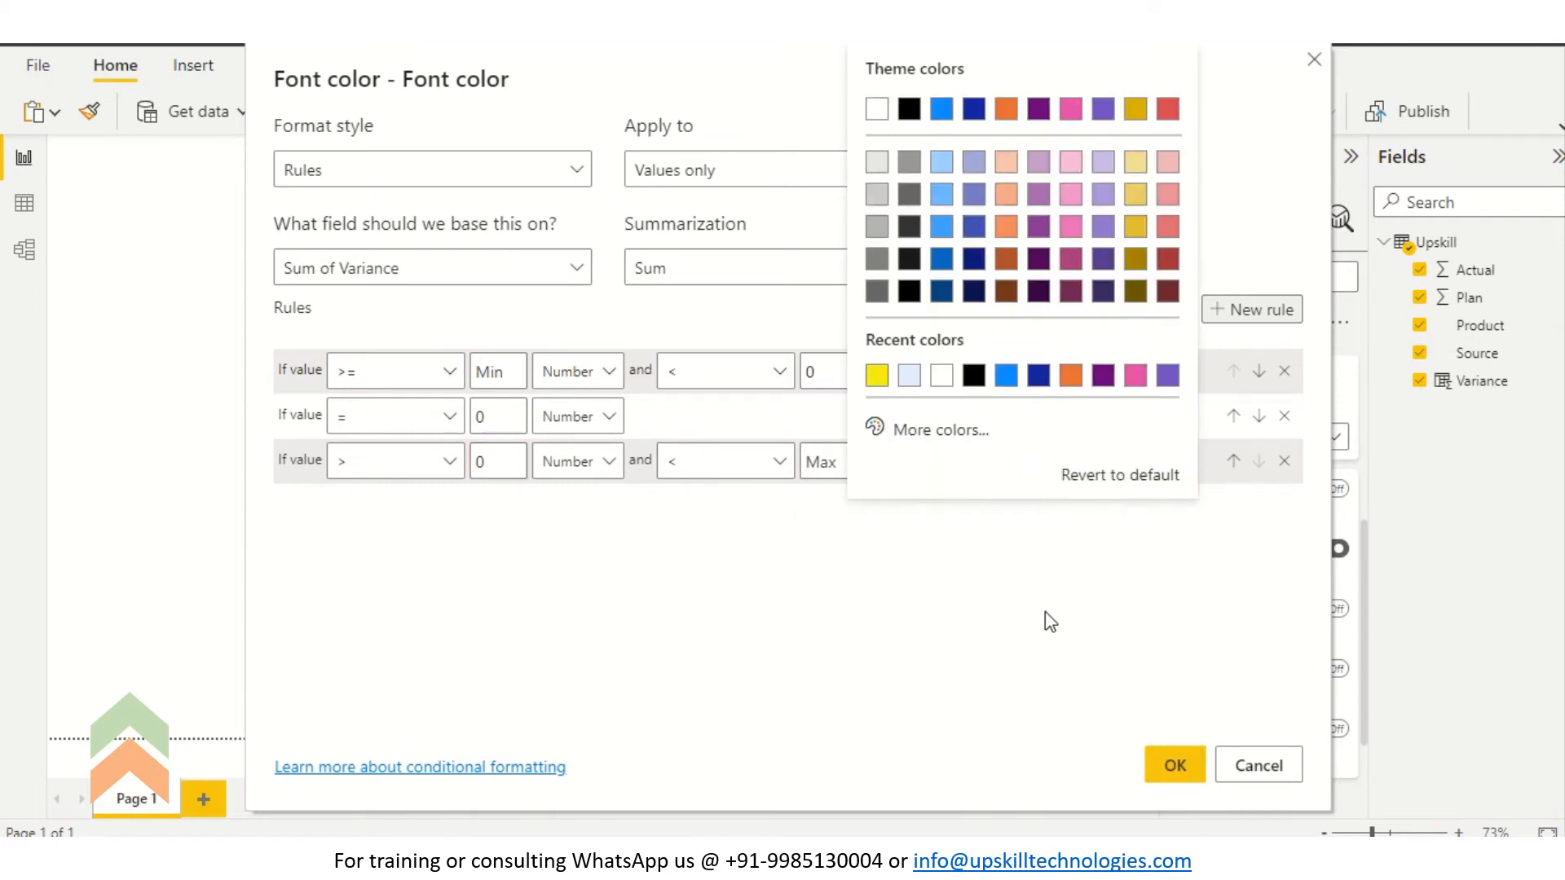
click(937, 432)
click(969, 342)
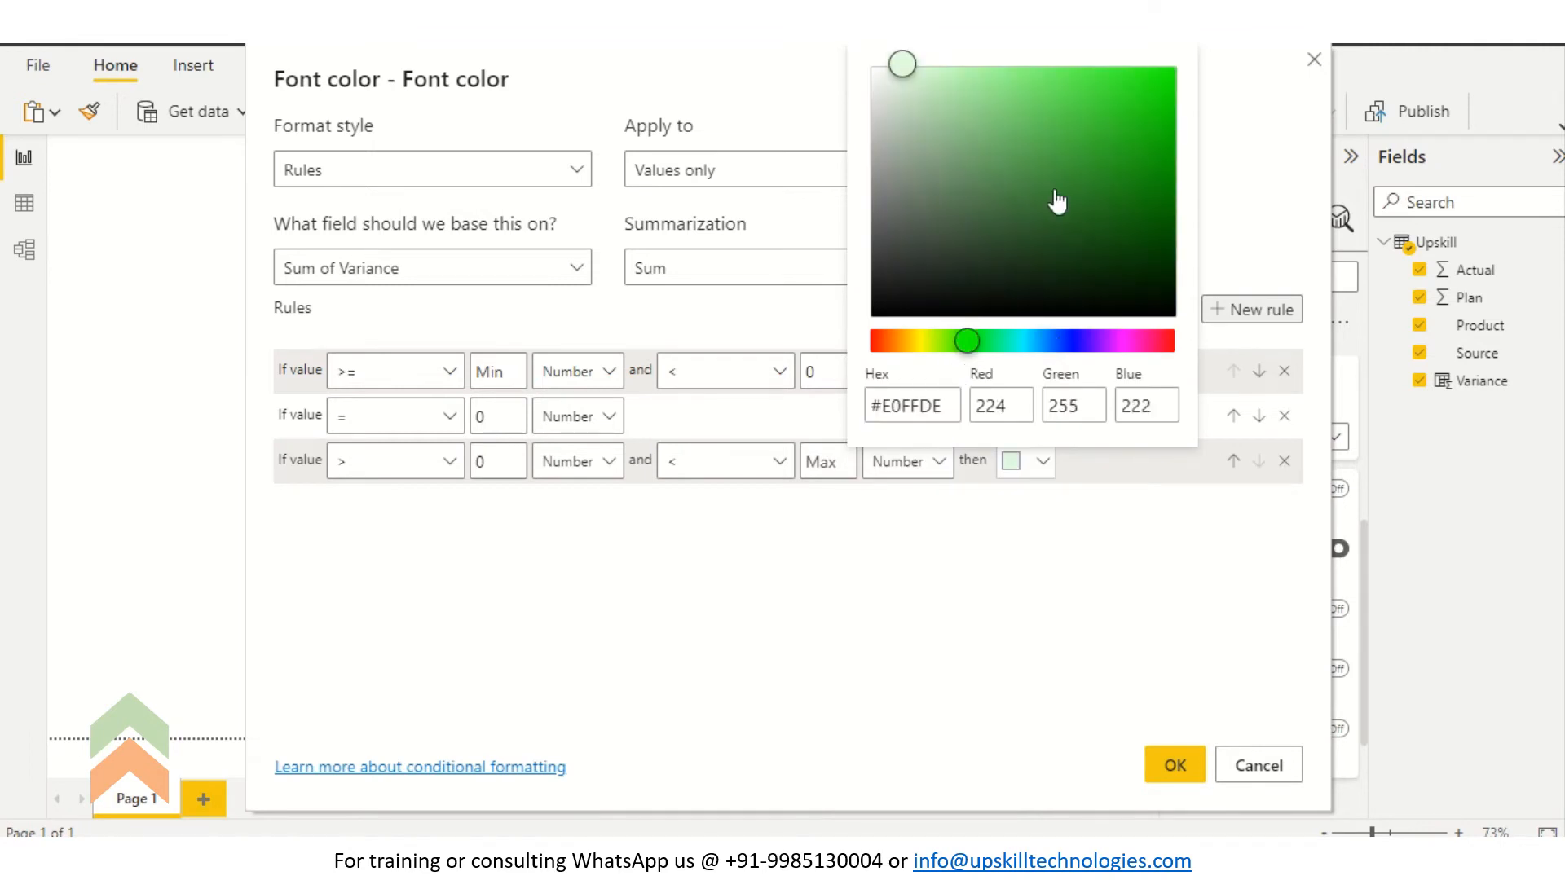
click(1136, 80)
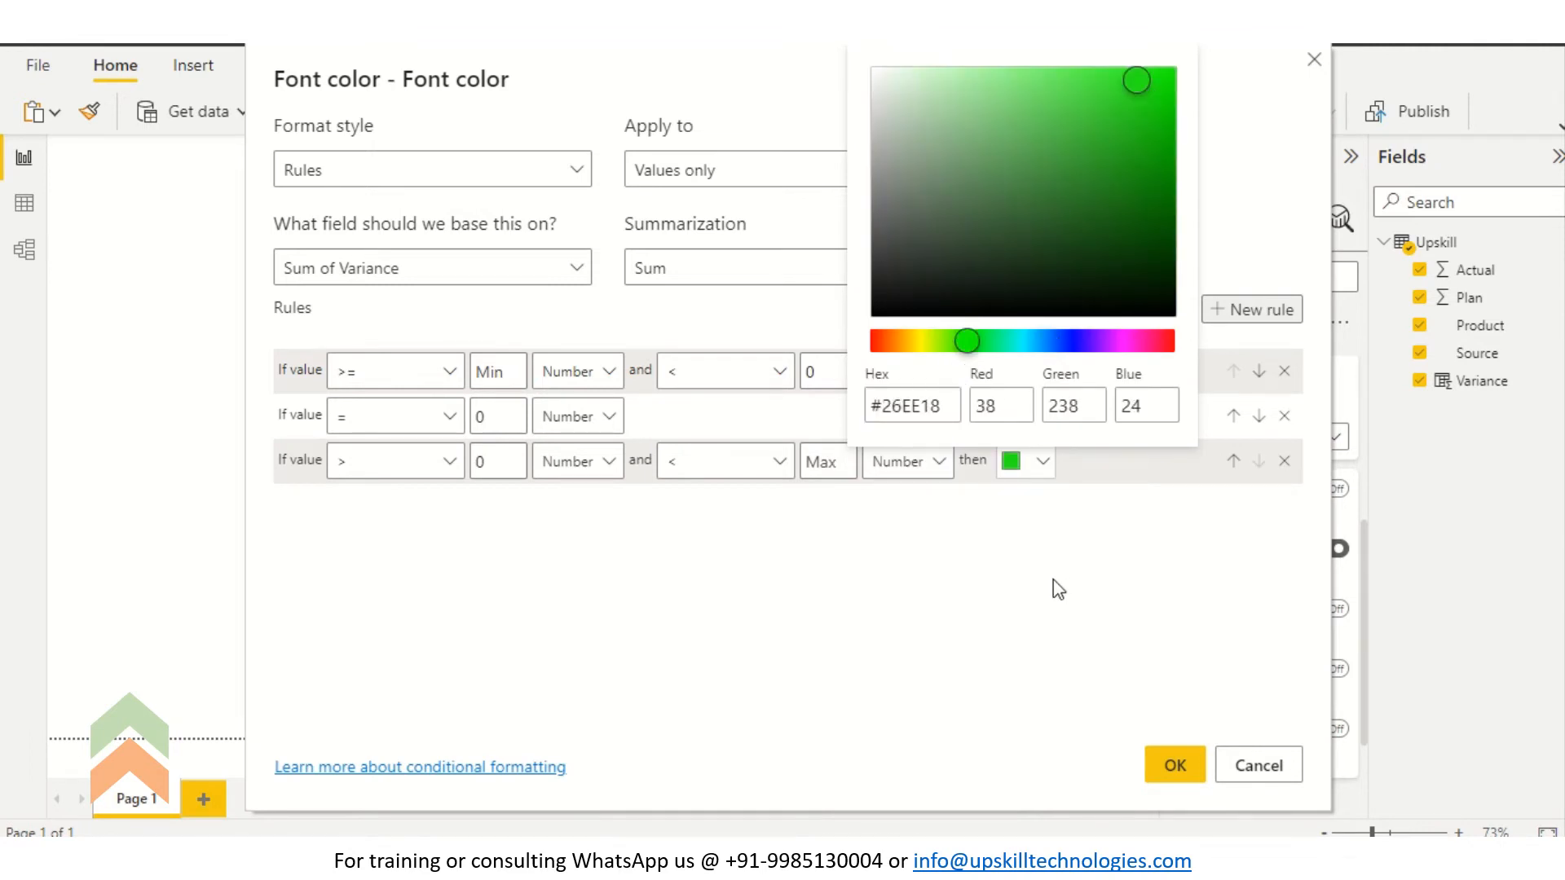
click(1149, 582)
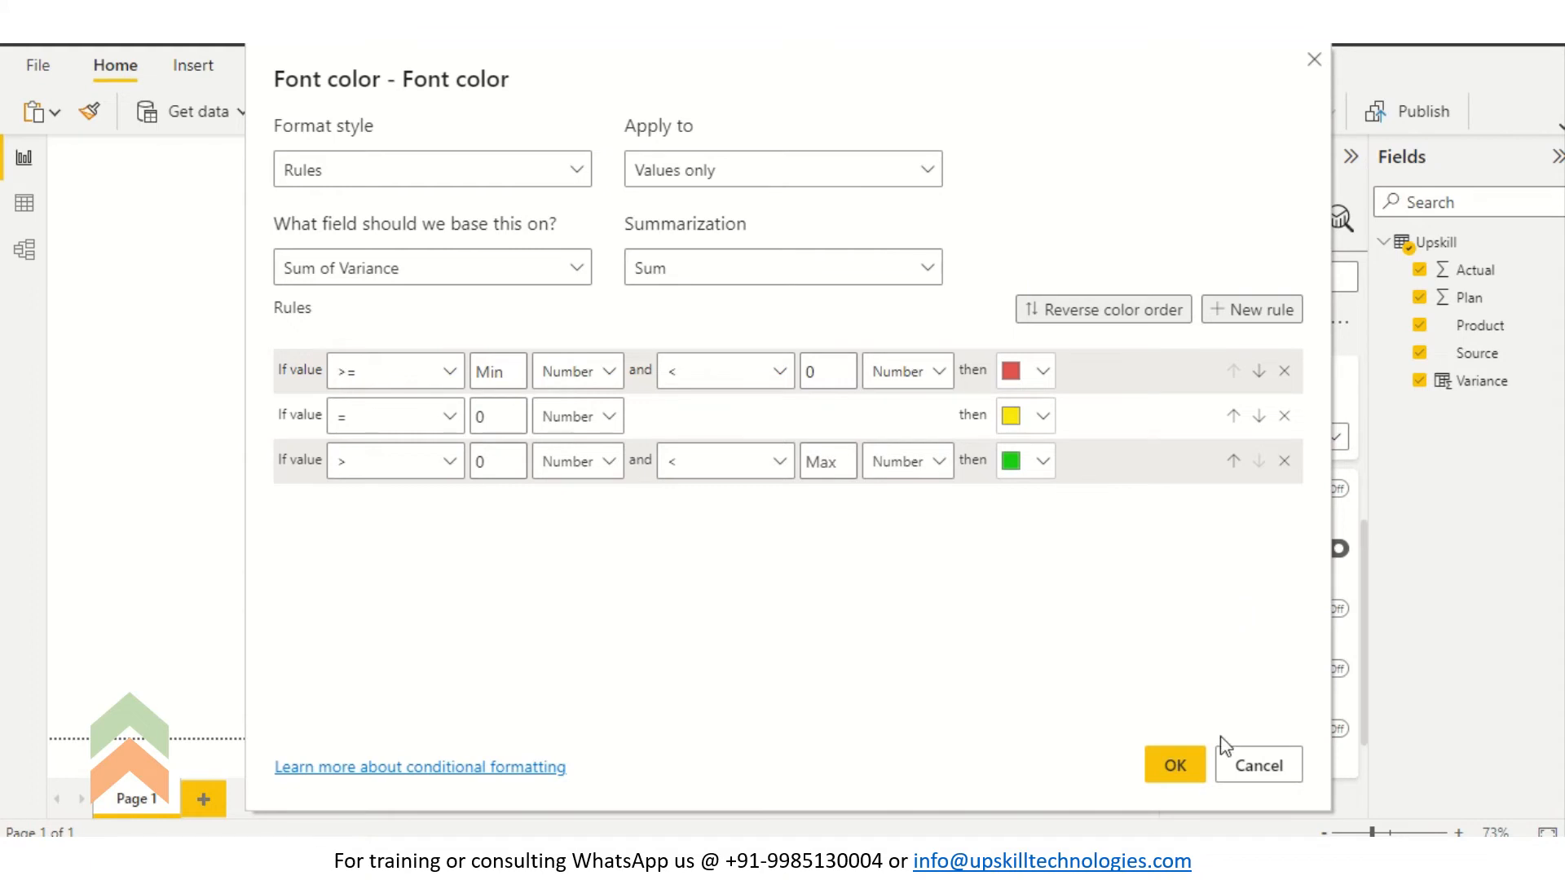
click(1174, 765)
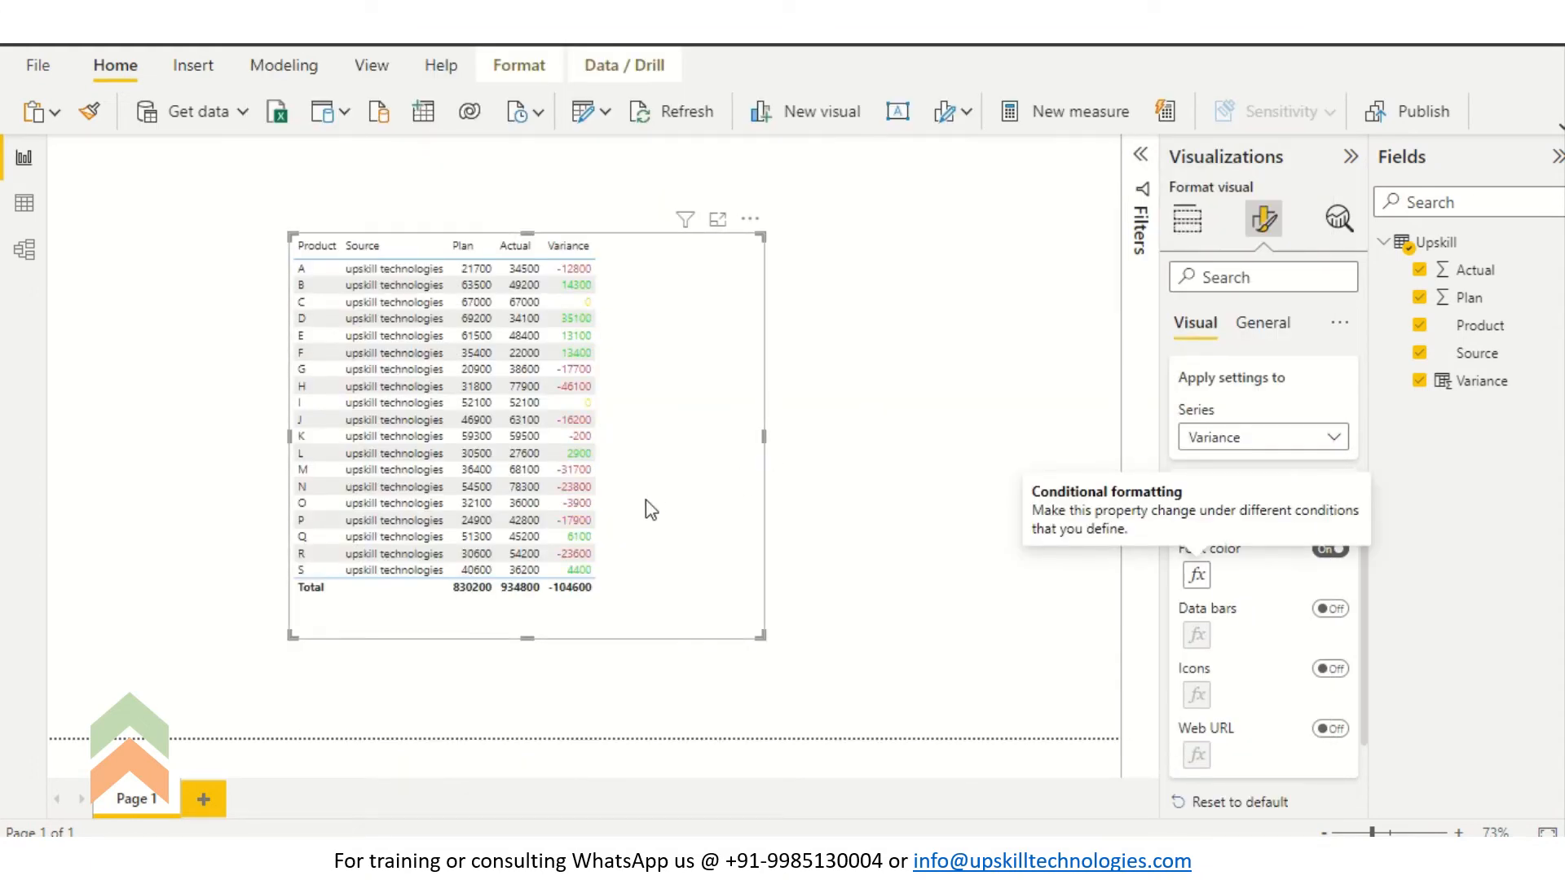
Enlarge the table visual's frame in width and height, keeping the table selected.
drag(760, 634, 868, 668)
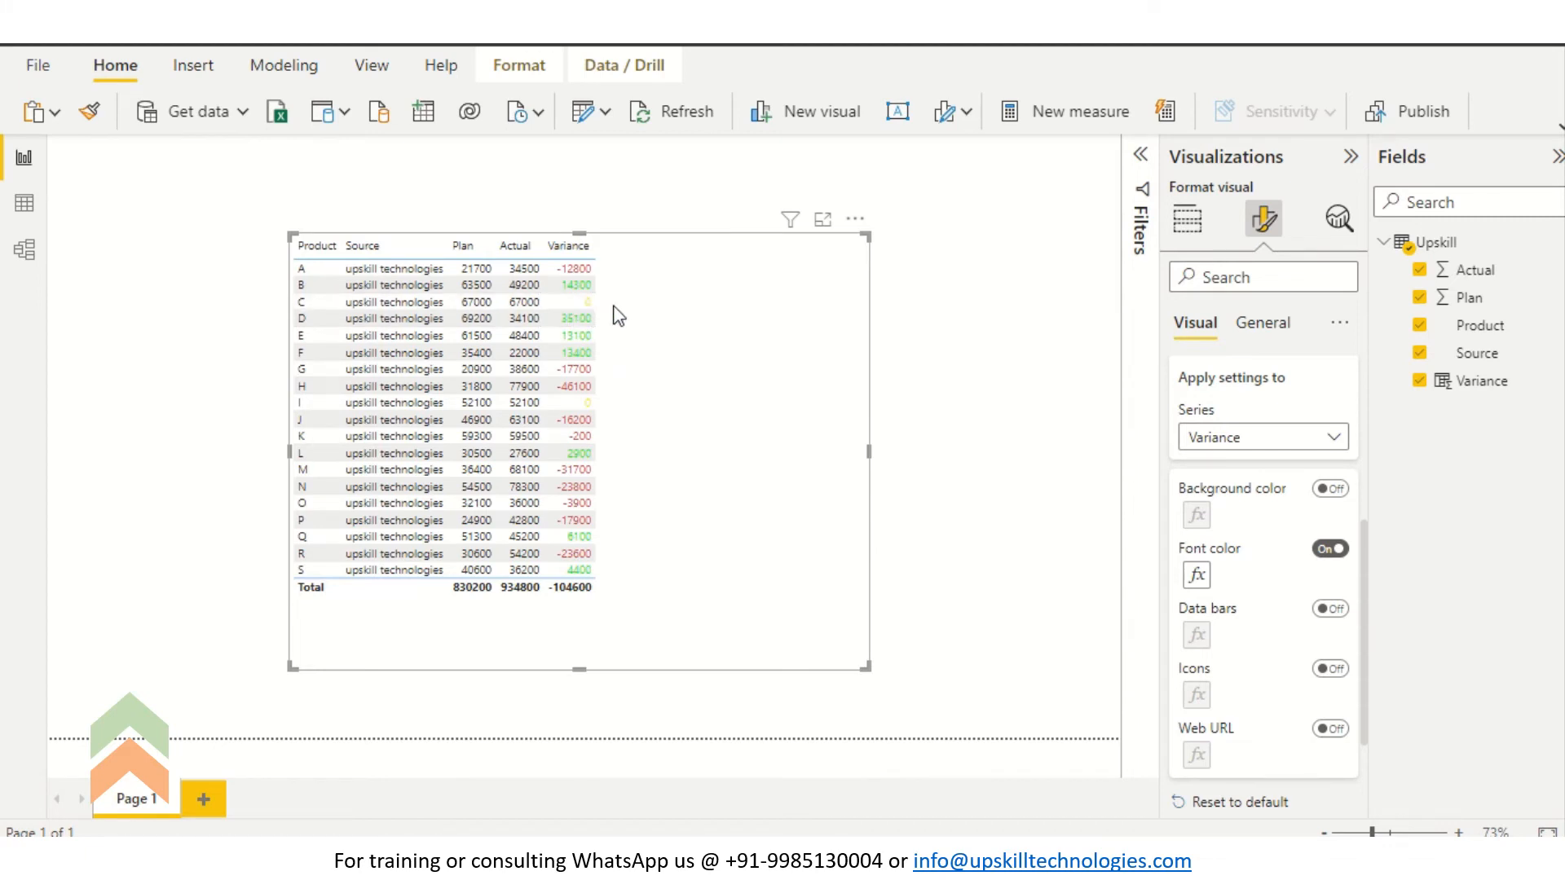
click(964, 380)
click(779, 385)
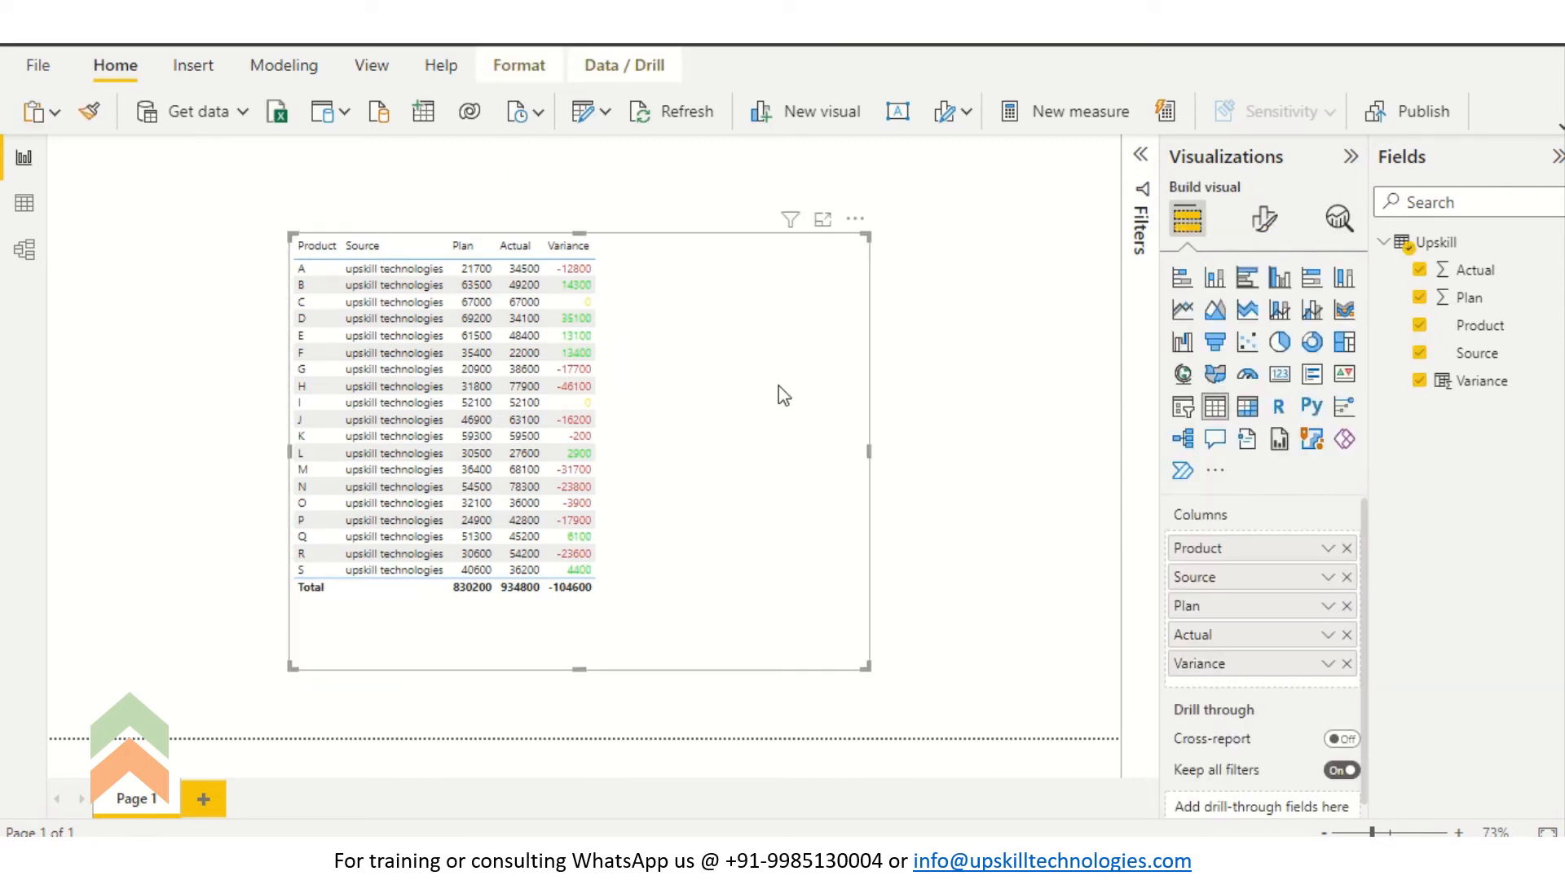
Turn on conditional icons for the Variance series in the table visual's cell elements and open their rule settings.
click(1264, 218)
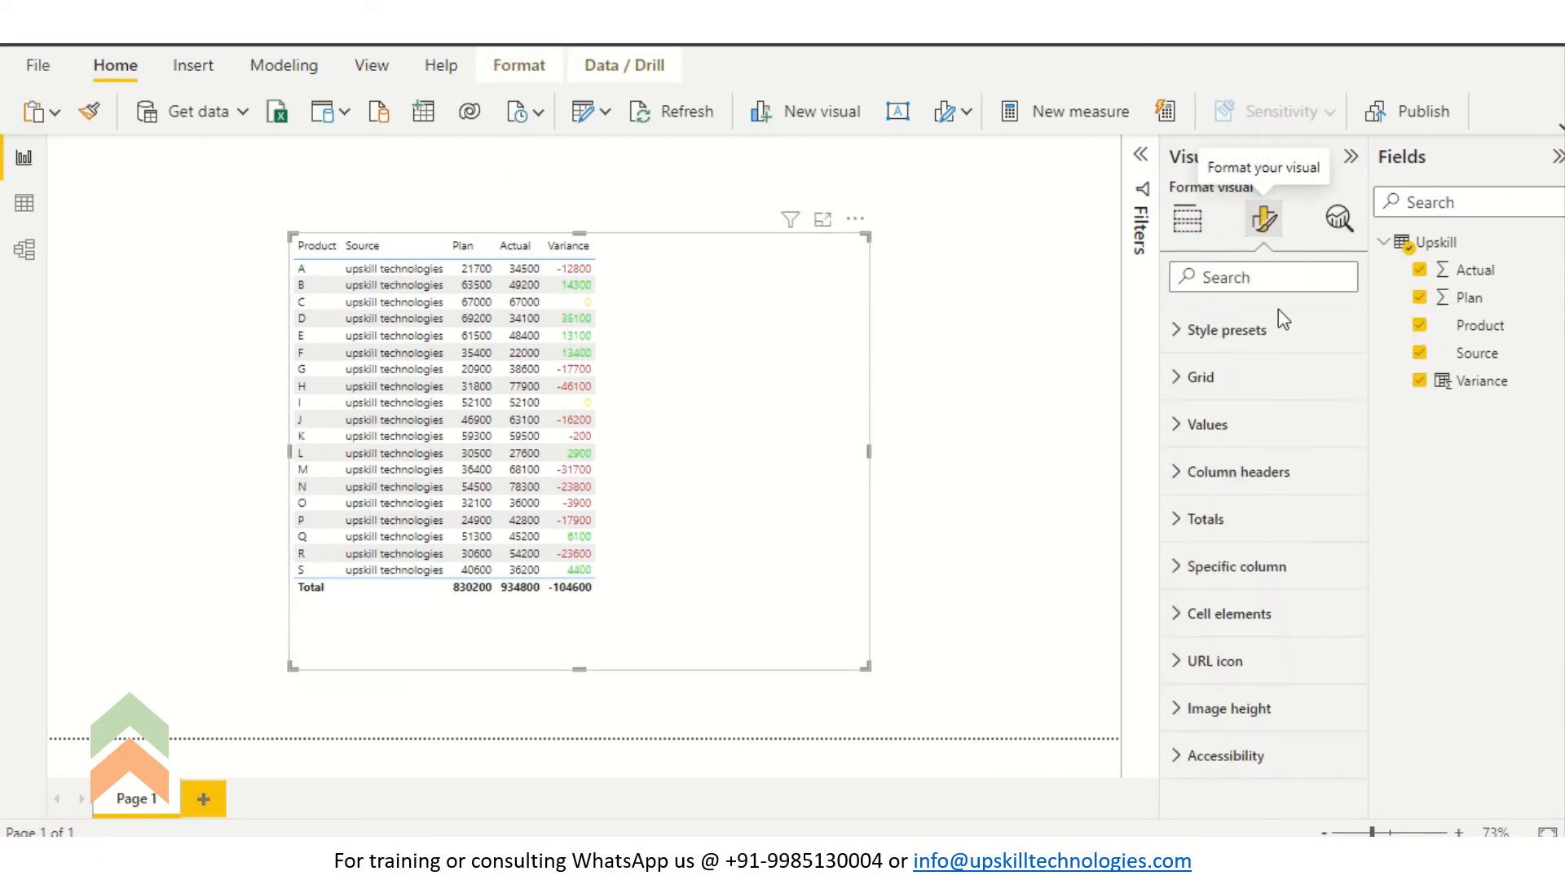
click(1235, 665)
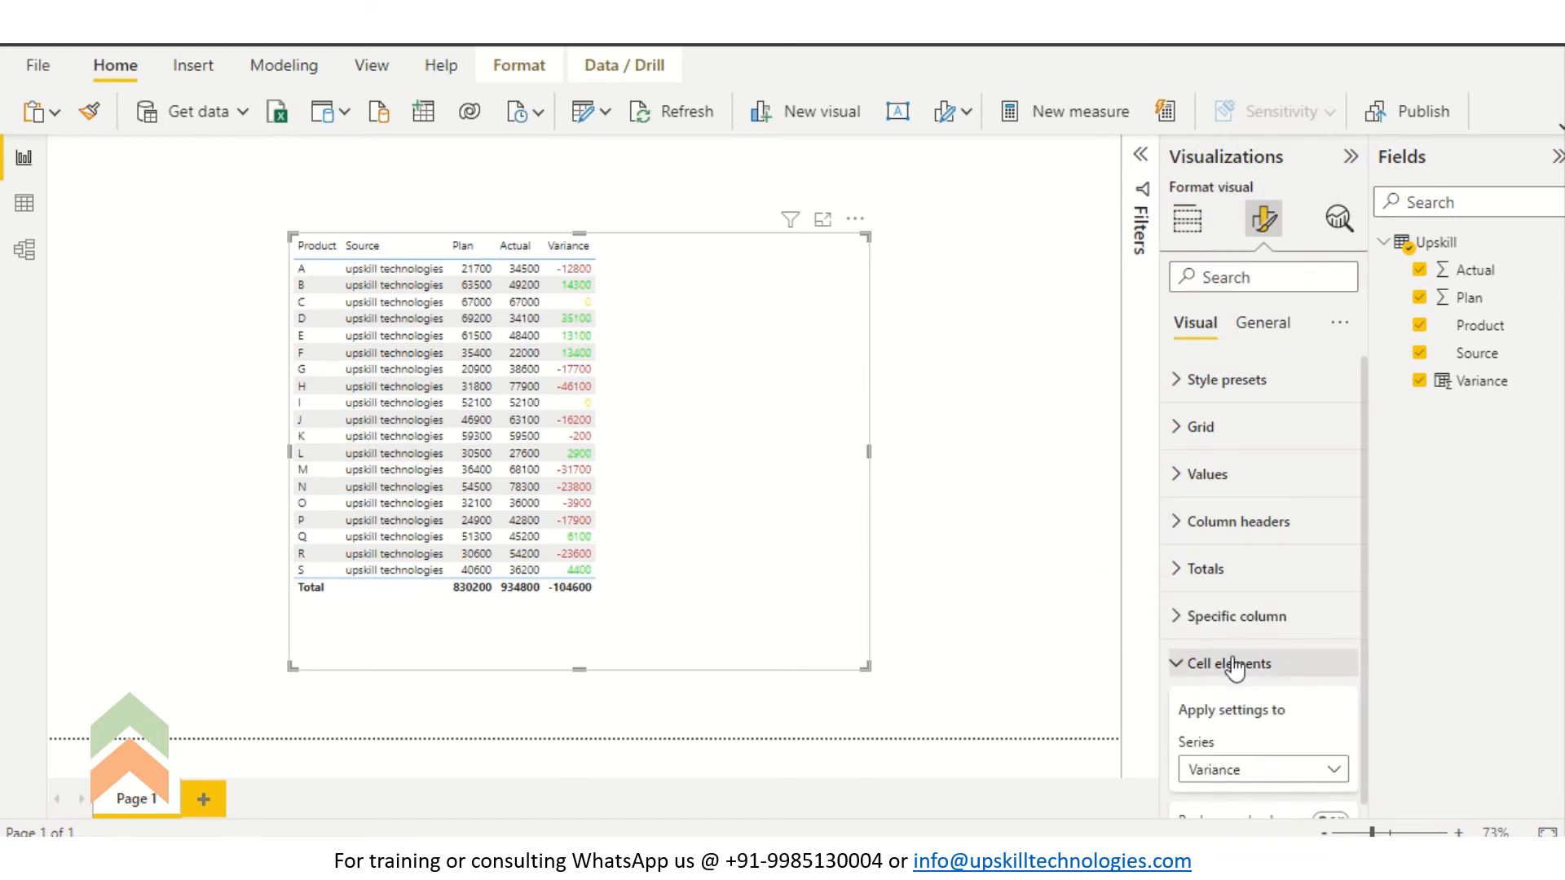
scroll(1369, 619, down, 2)
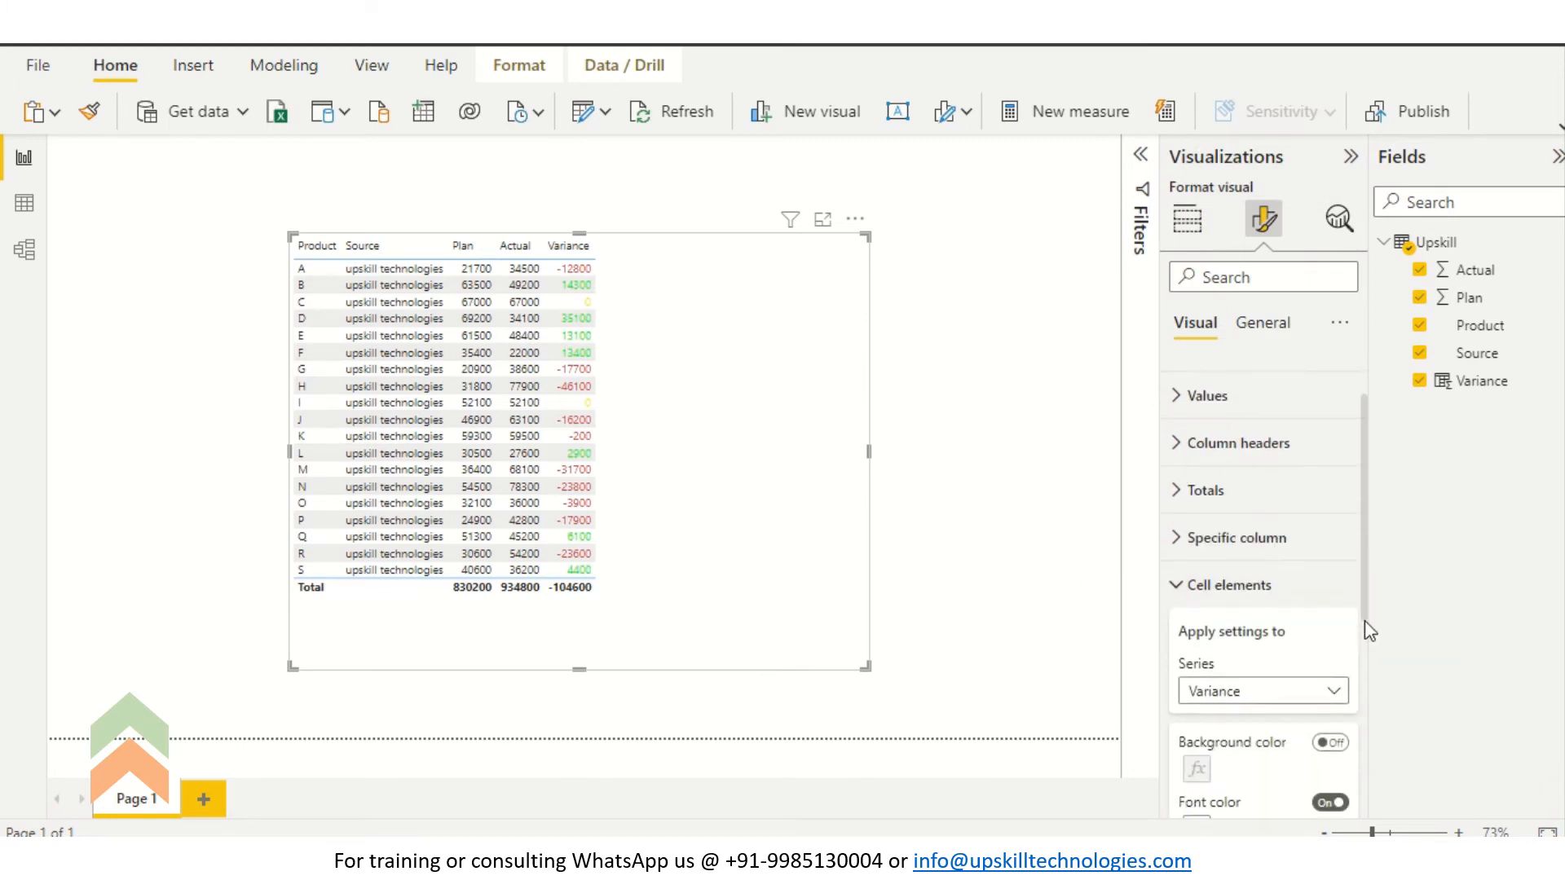
scroll(1372, 717, down, 3)
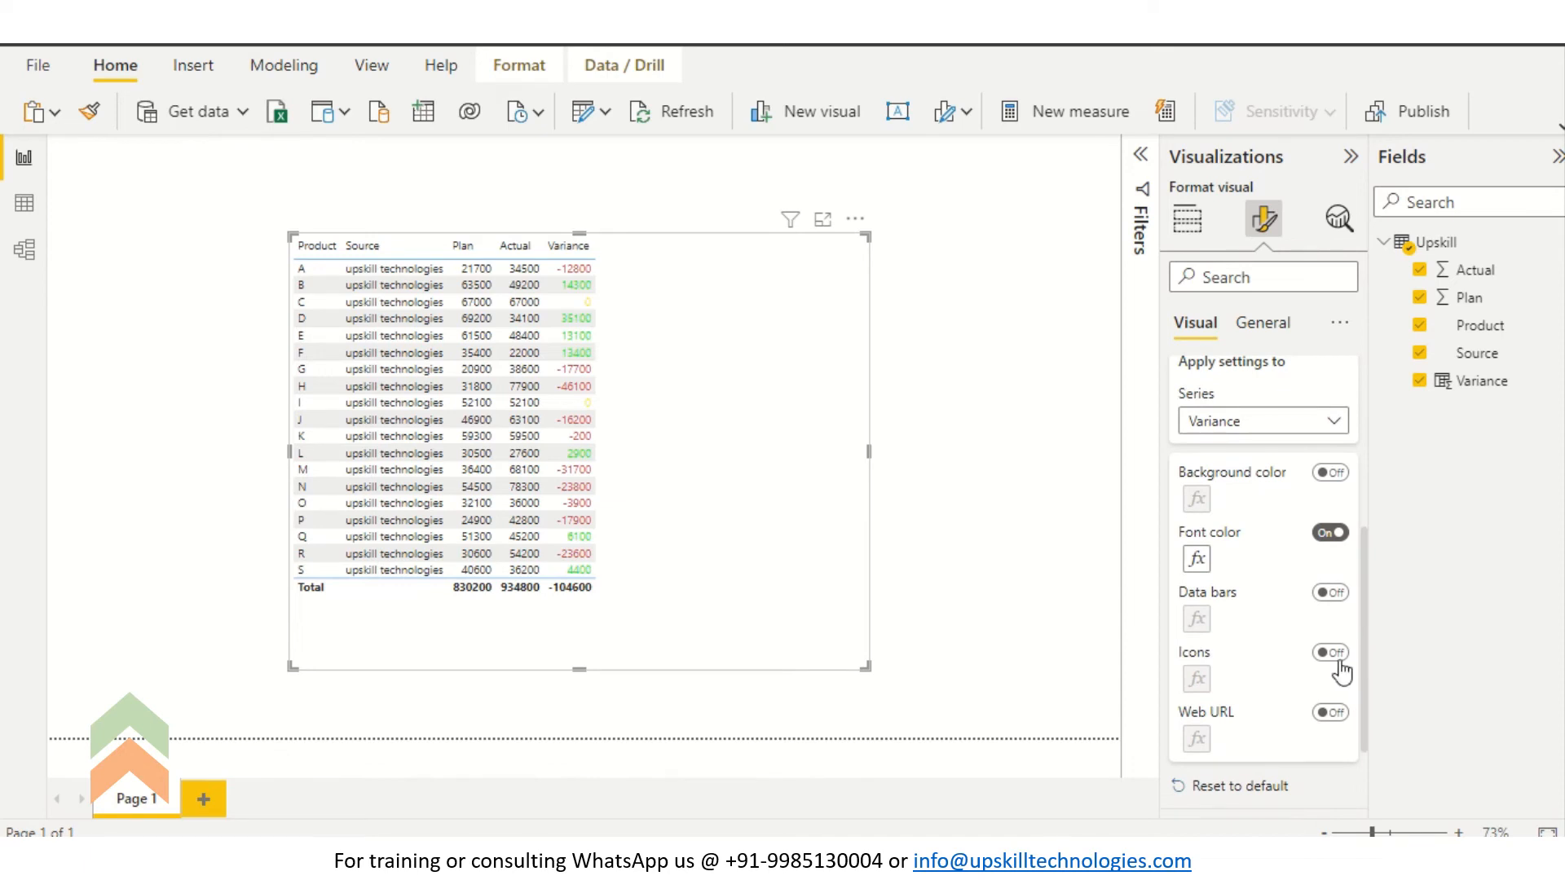
click(1337, 662)
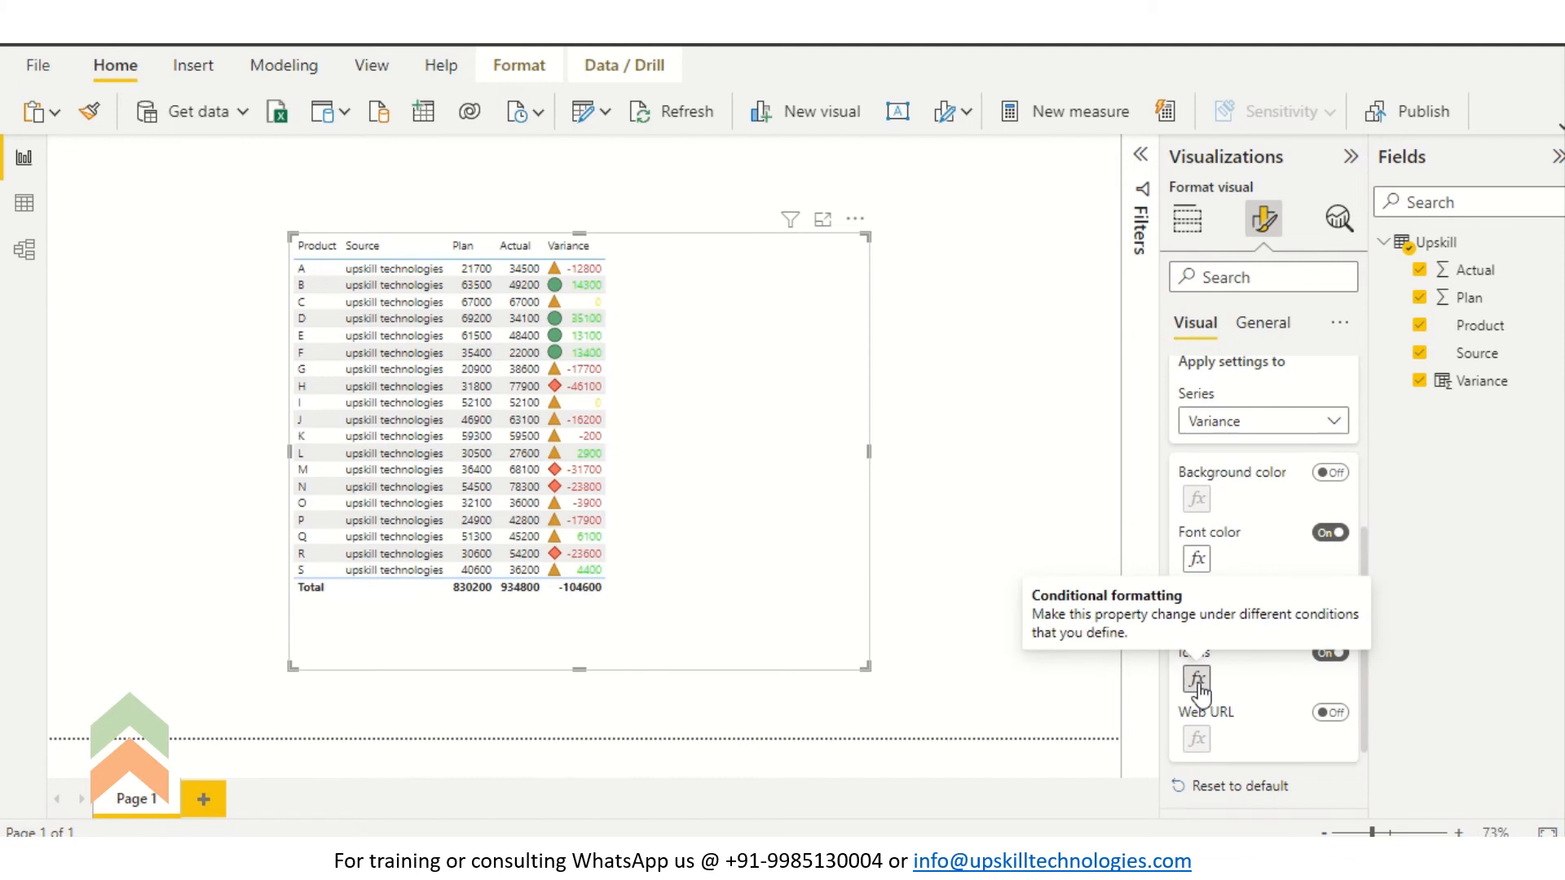
click(1197, 680)
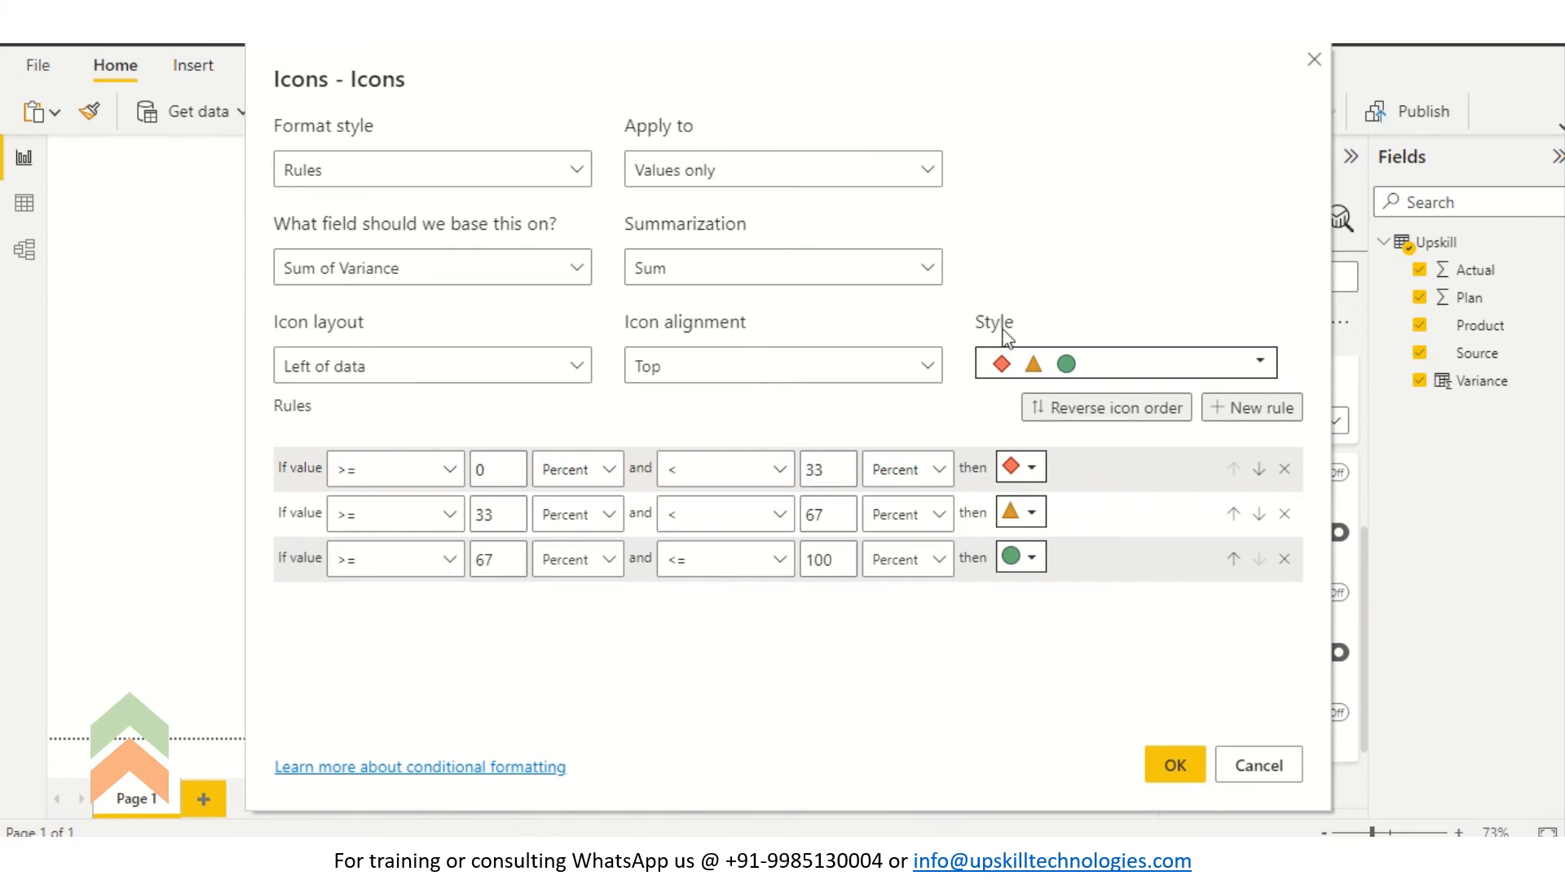
Set the icon style to the three colored arrows: red down, yellow right and green up.
click(1018, 368)
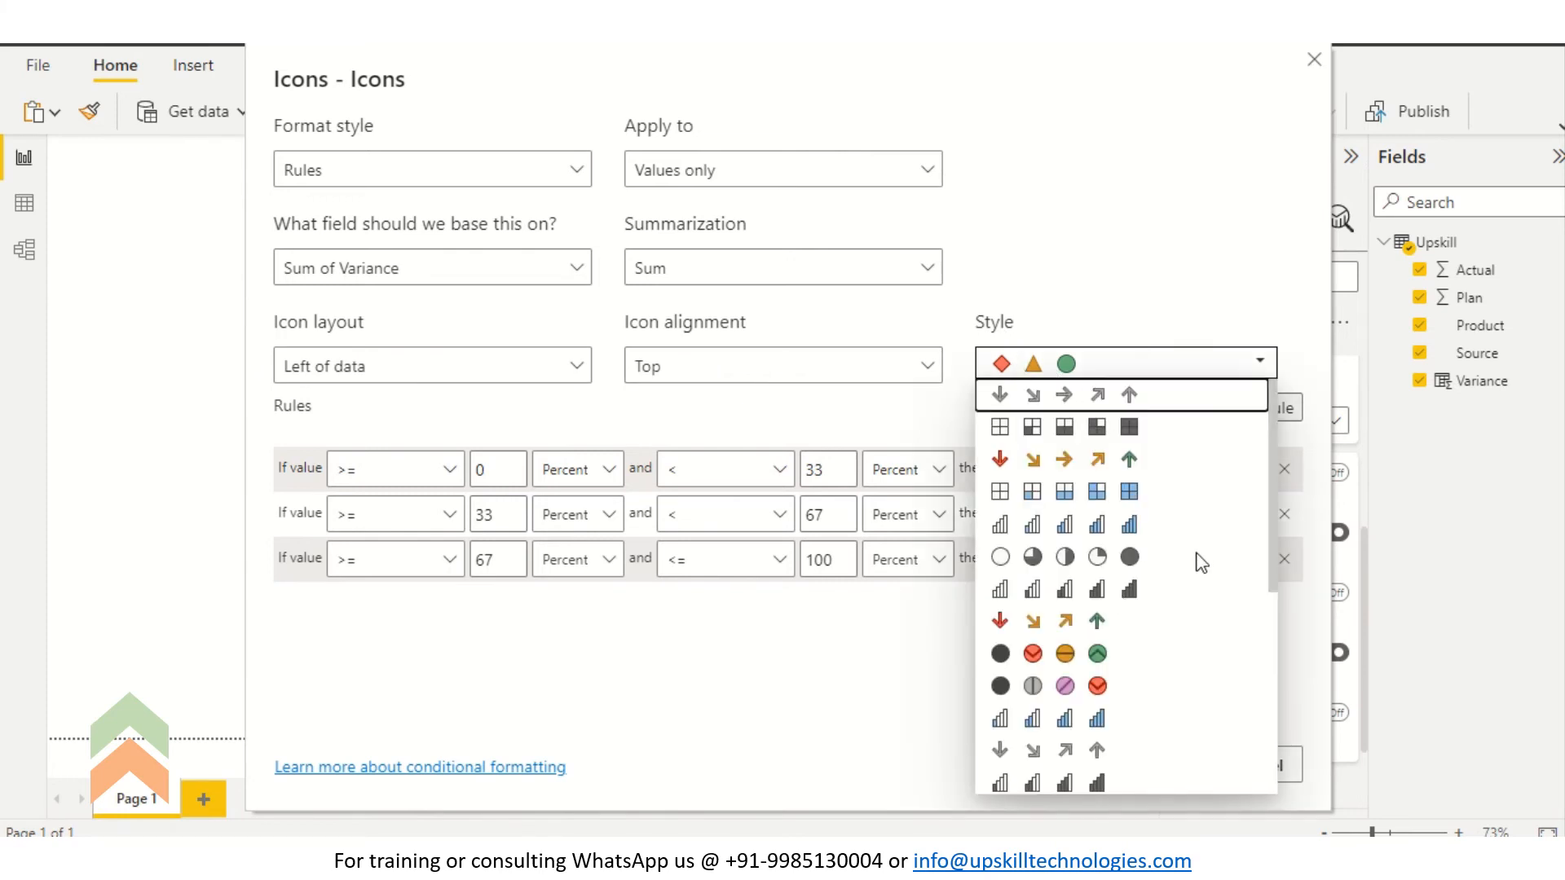
drag(1271, 535, 1283, 676)
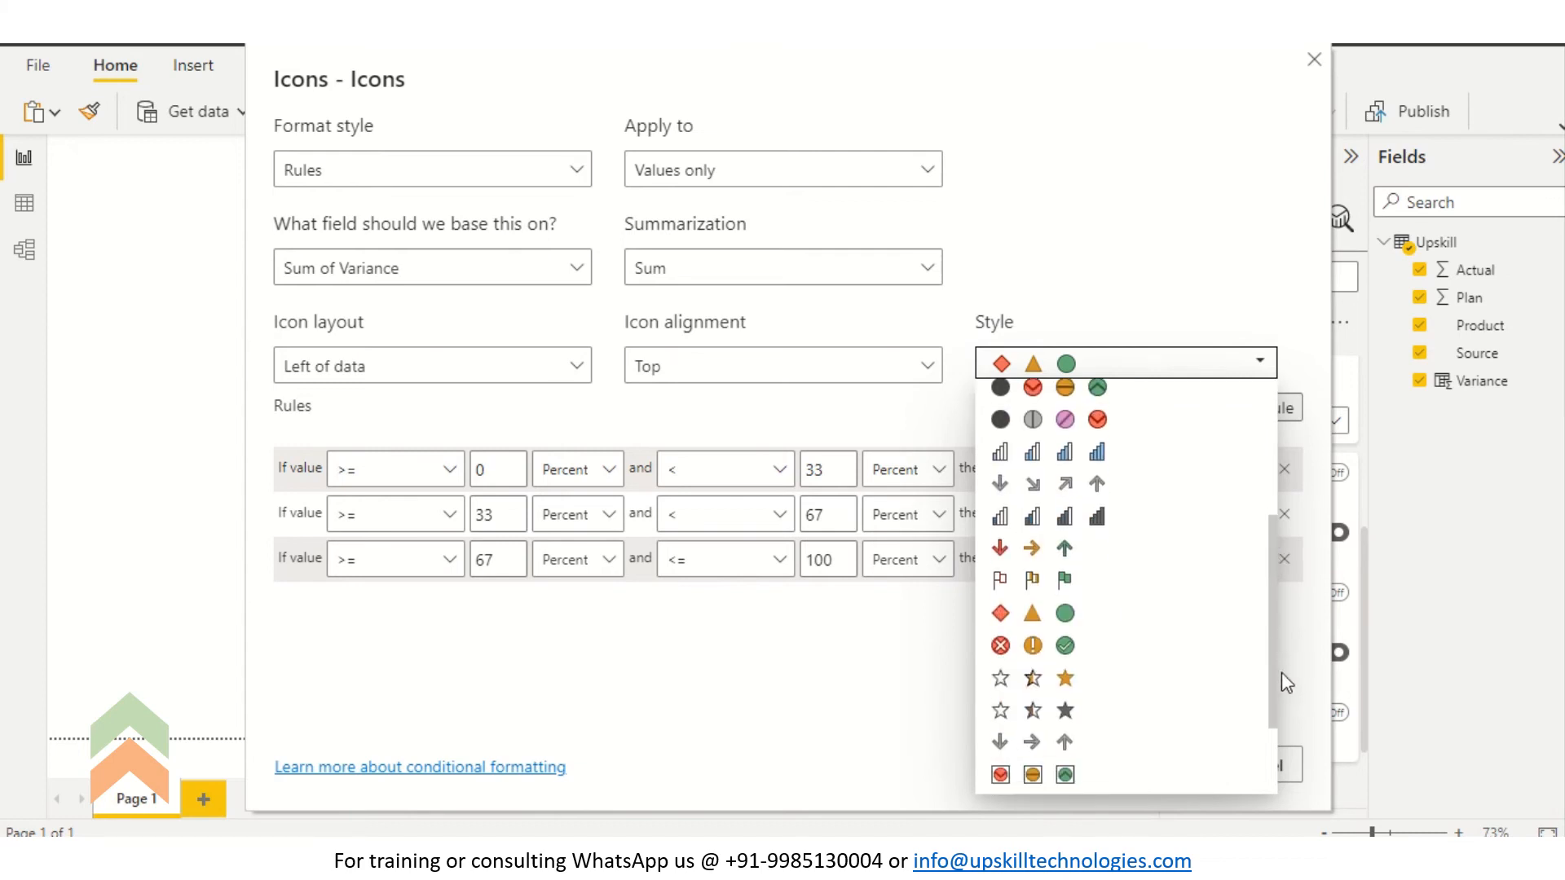
click(1033, 547)
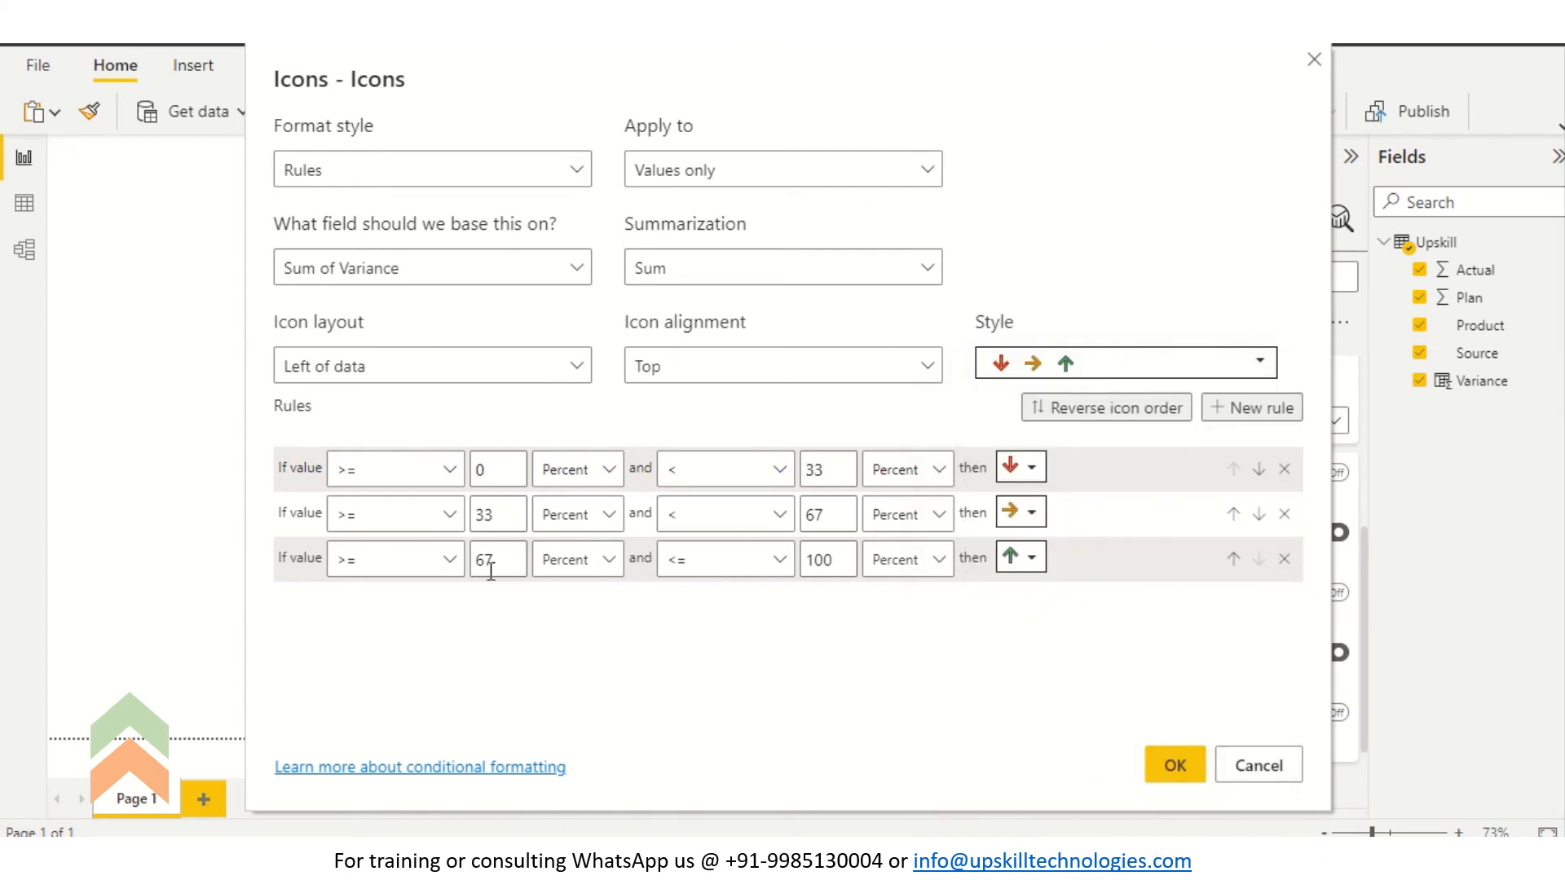
Set the lower bound of the red down arrow rule to >= Min, evaluated as Number.
click(450, 471)
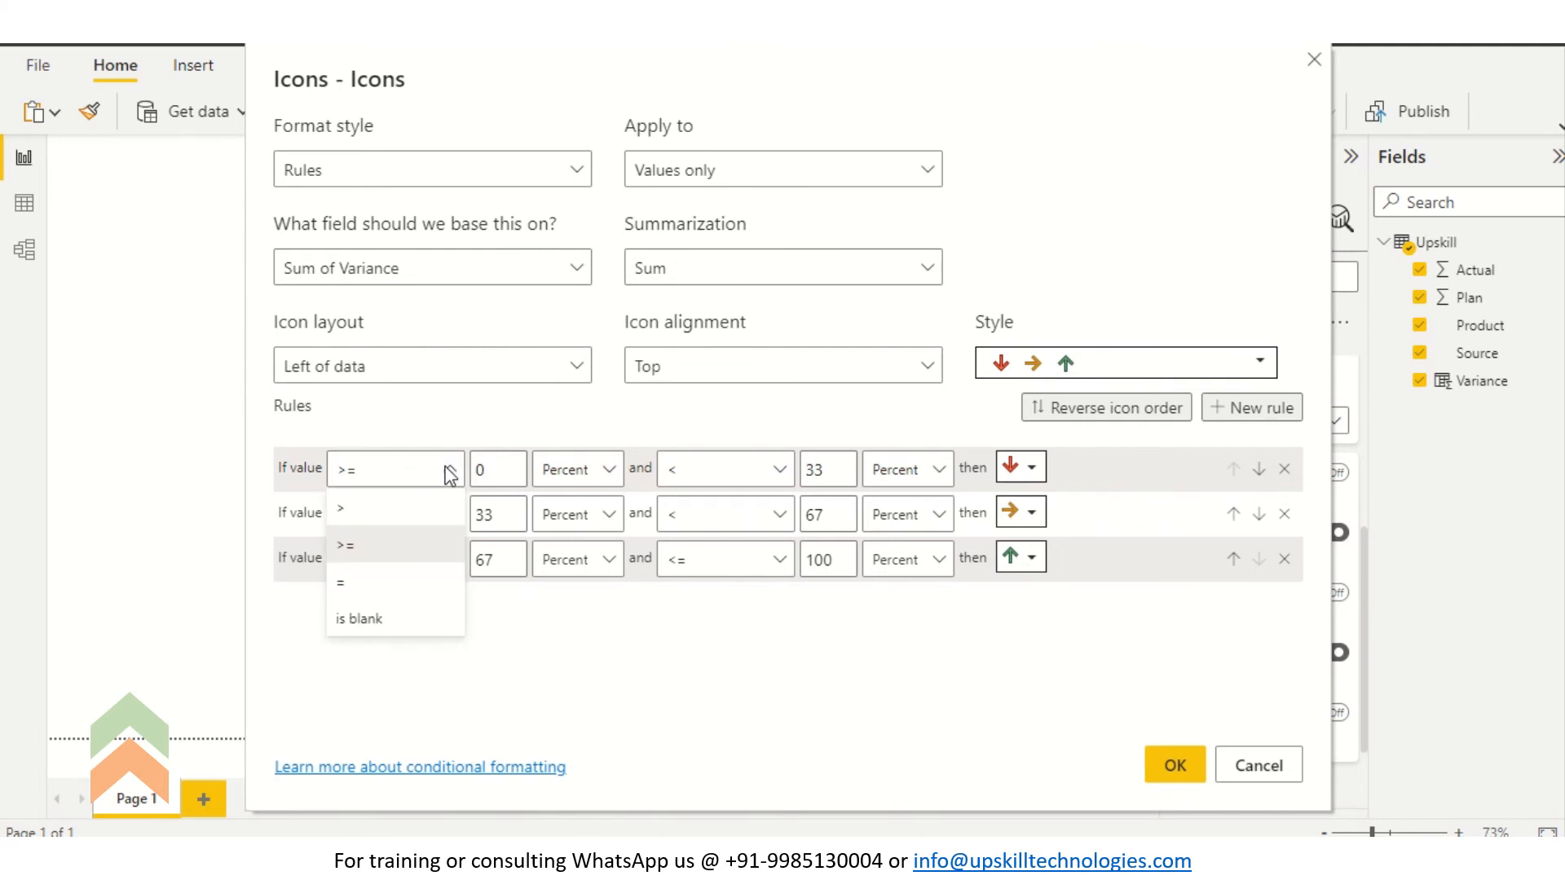
click(374, 542)
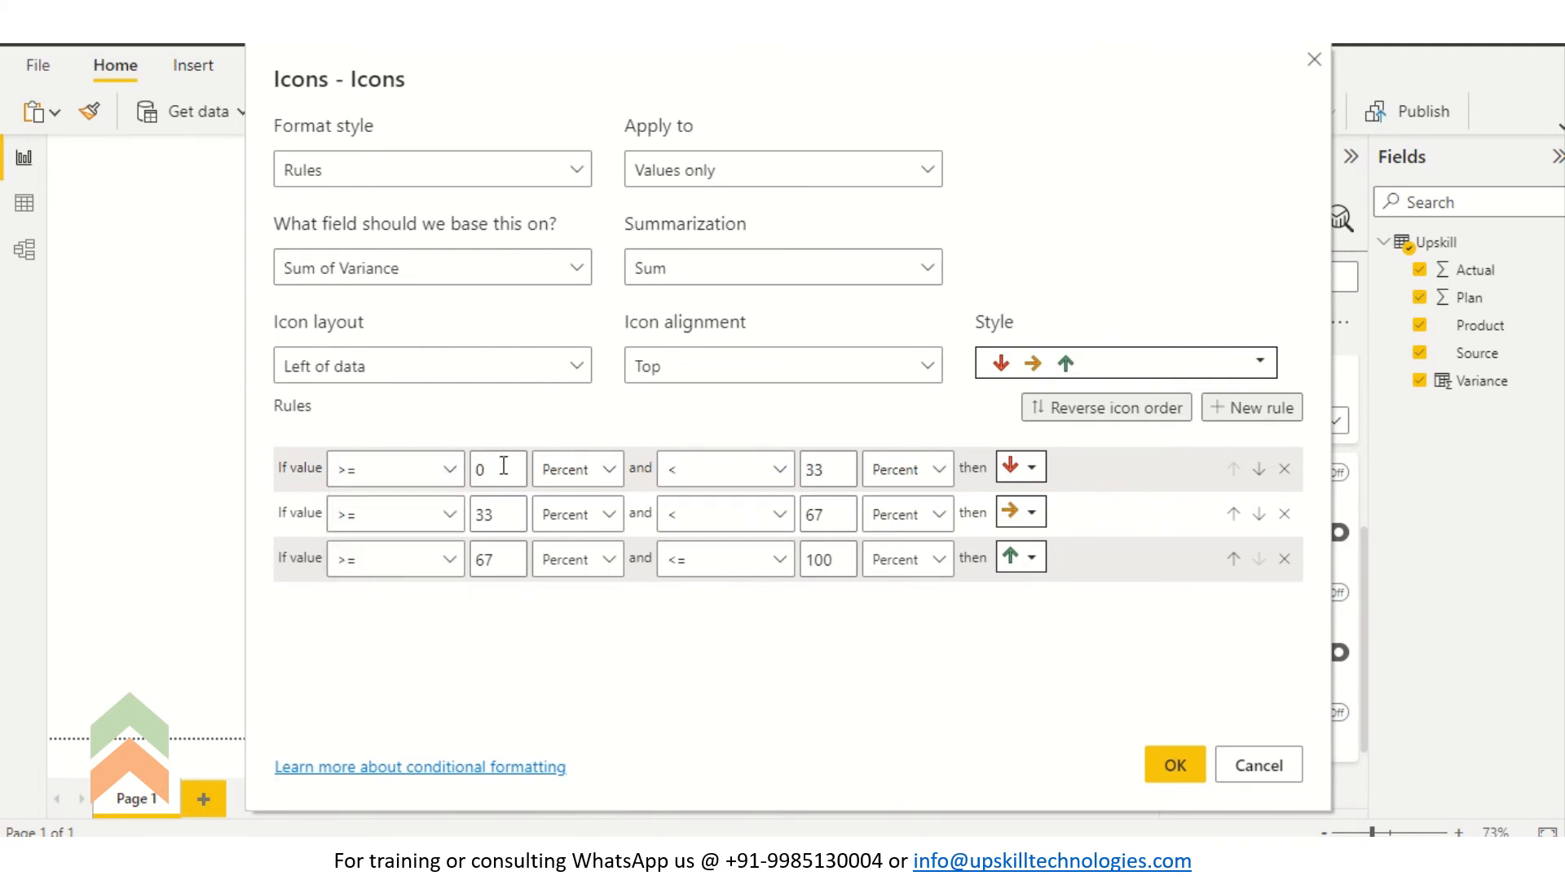
click(503, 465)
key(BackSpace)
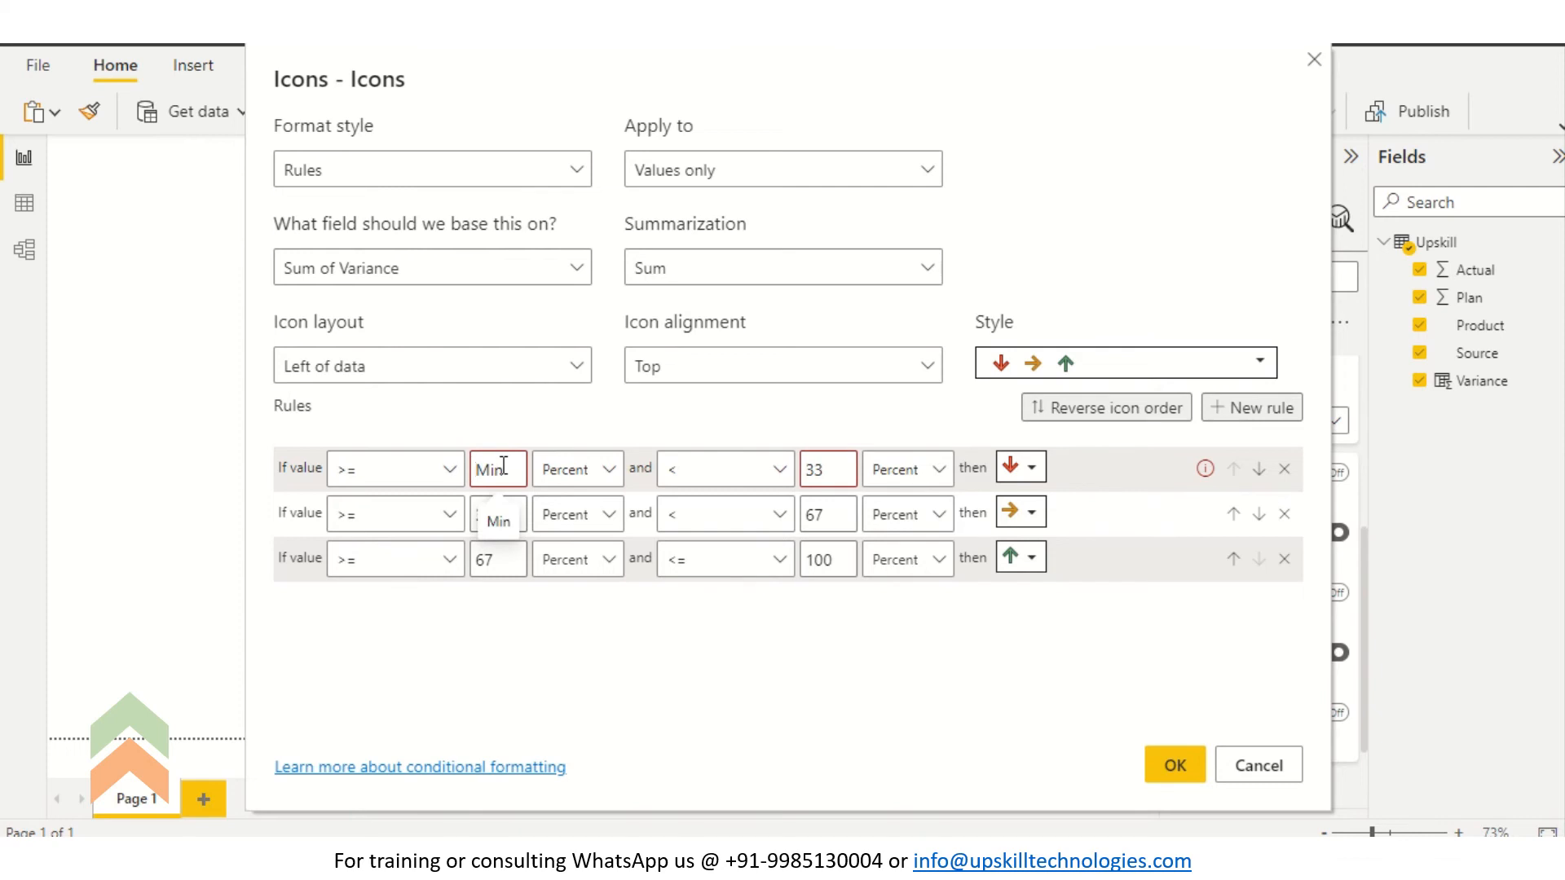
key(Tab)
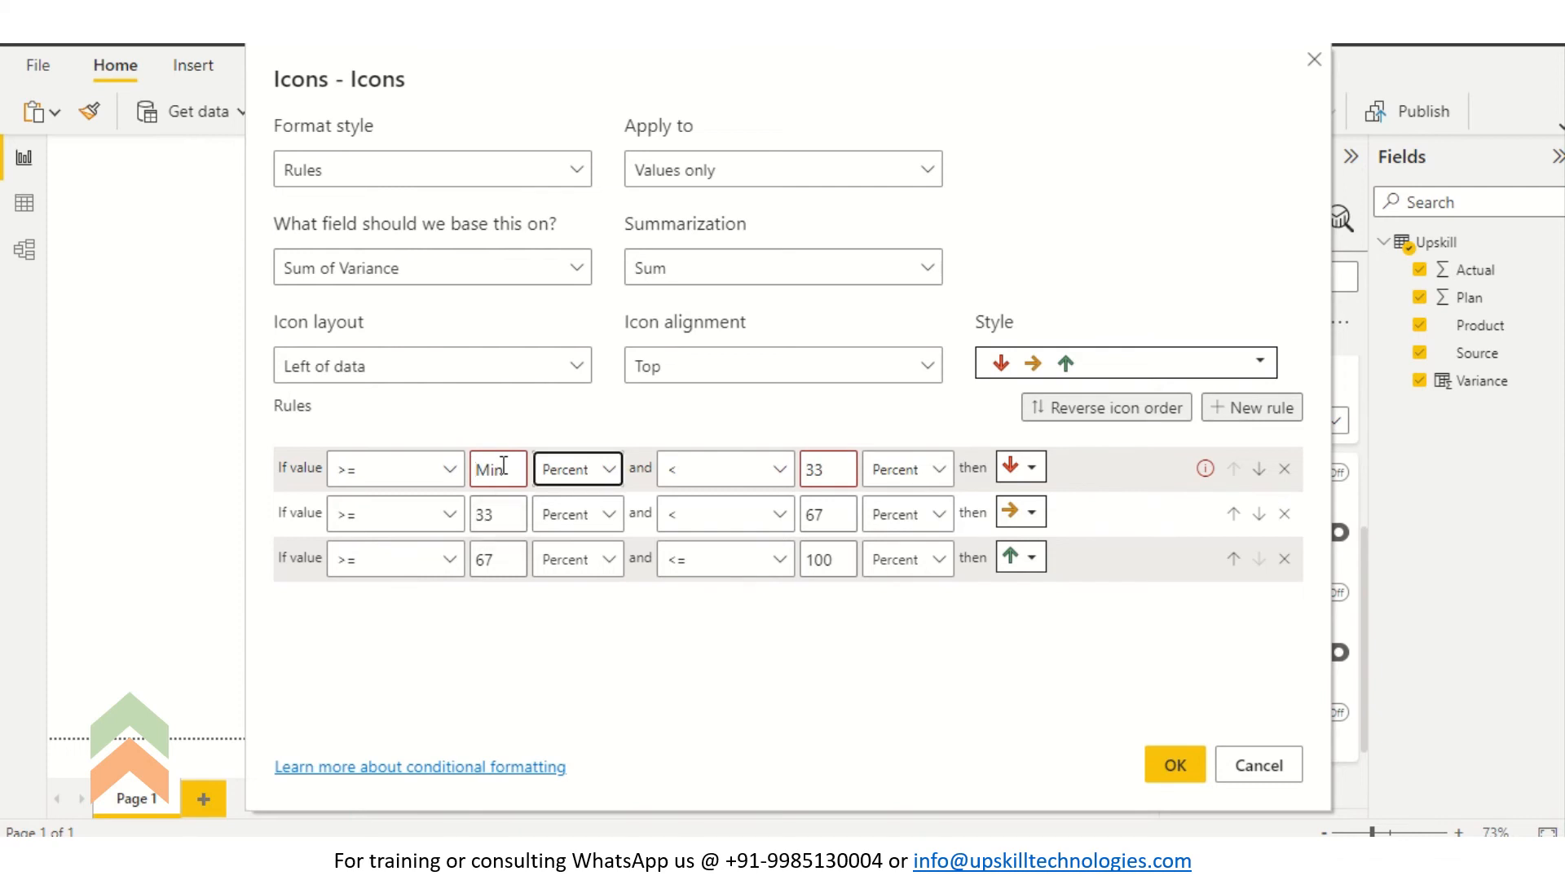
click(575, 469)
click(571, 506)
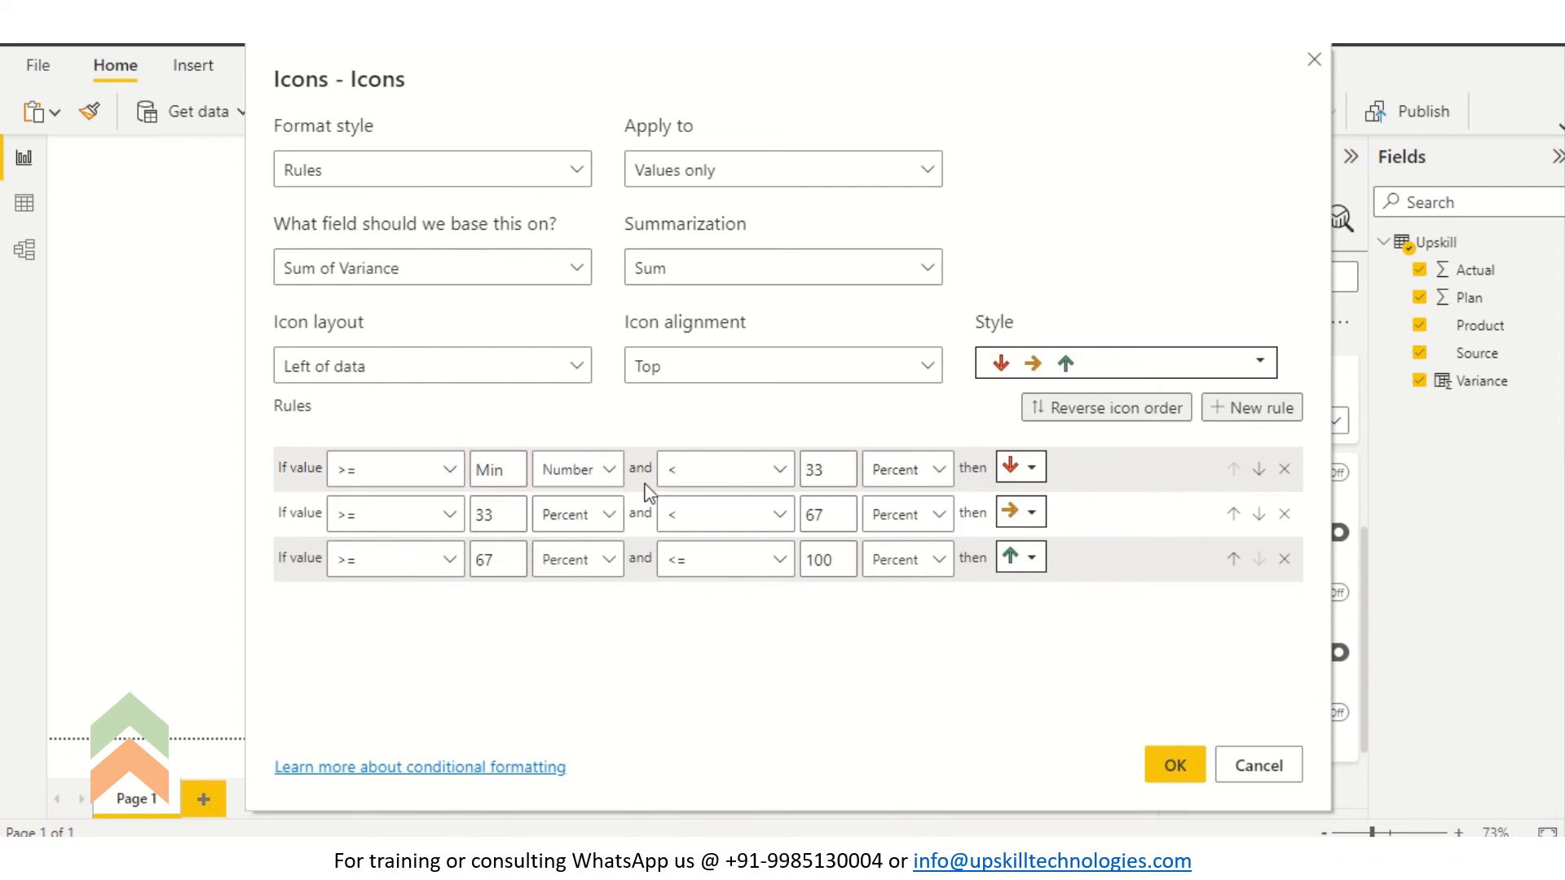
Set the upper bound of the red down arrow rule to < 0, evaluated as Number.
click(844, 471)
key(BackSpace)
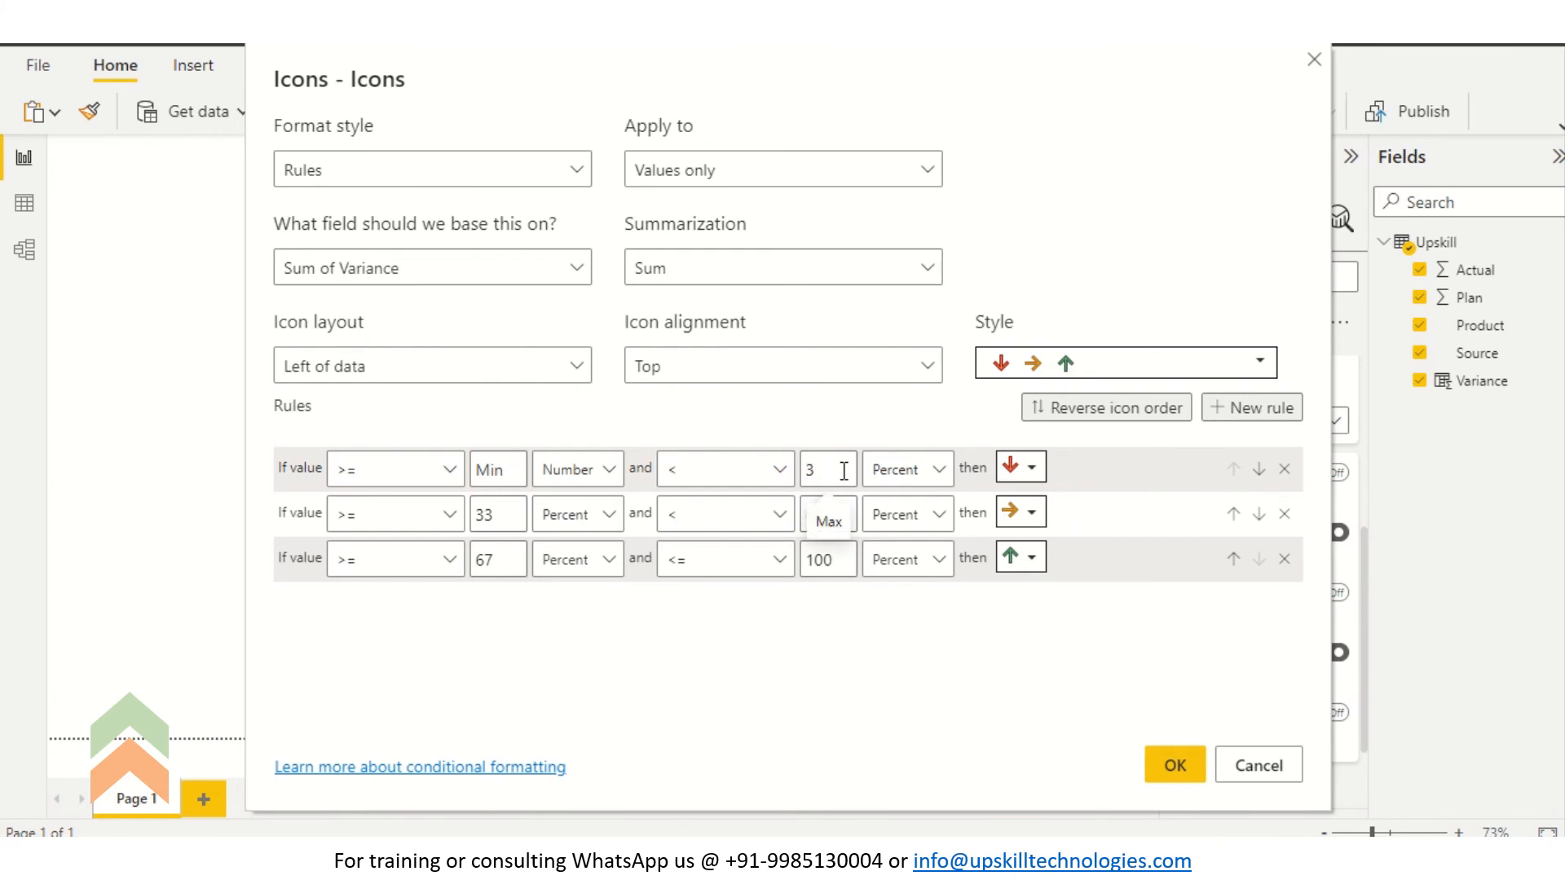
key(BackSpace)
text(0)
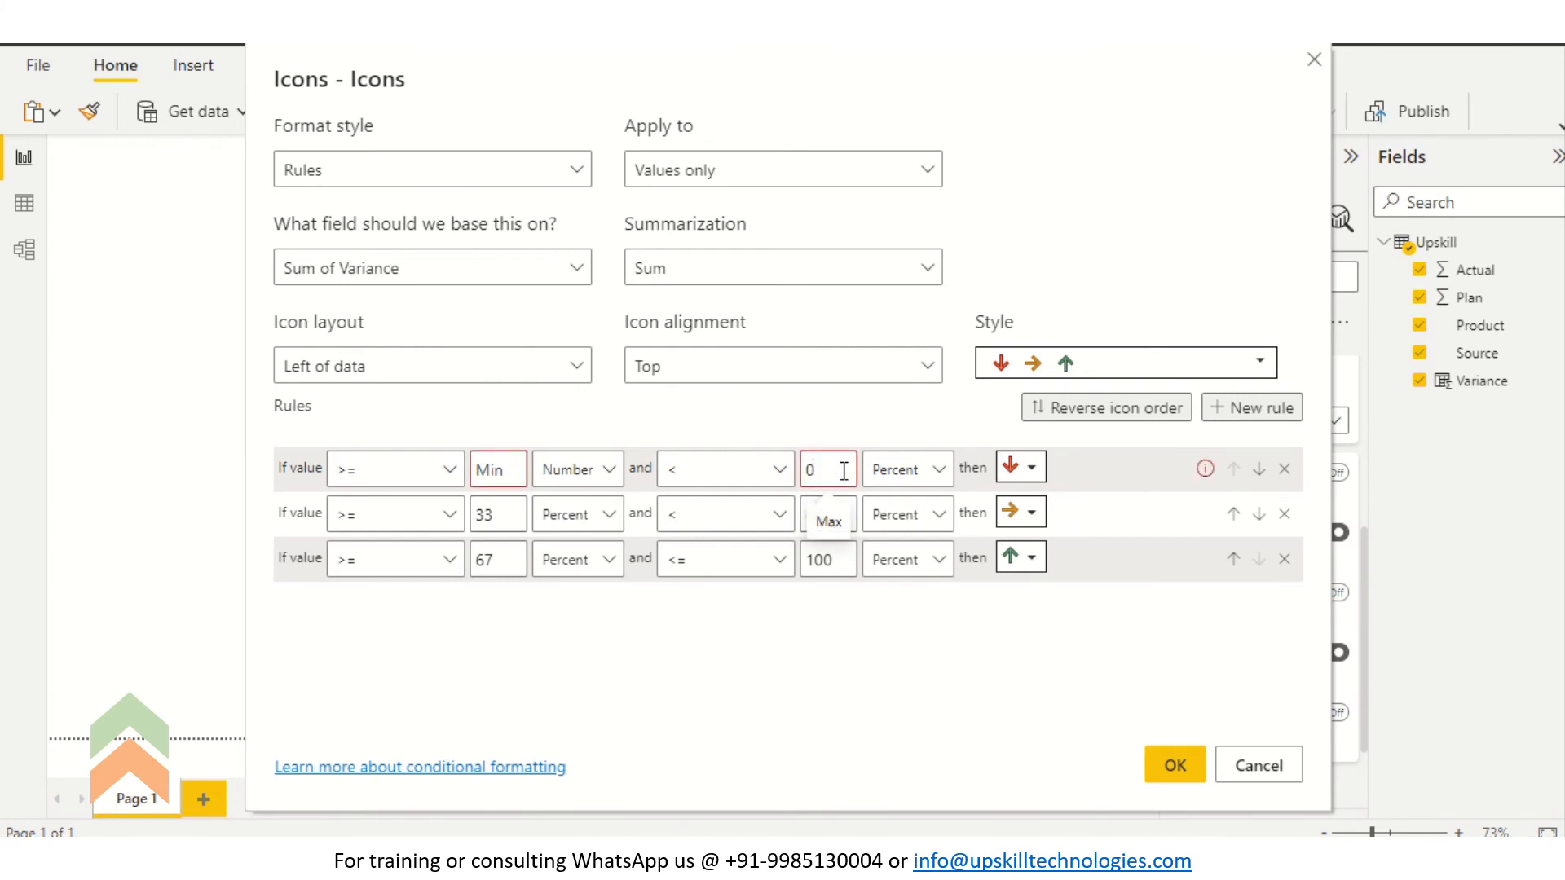
click(925, 471)
click(900, 507)
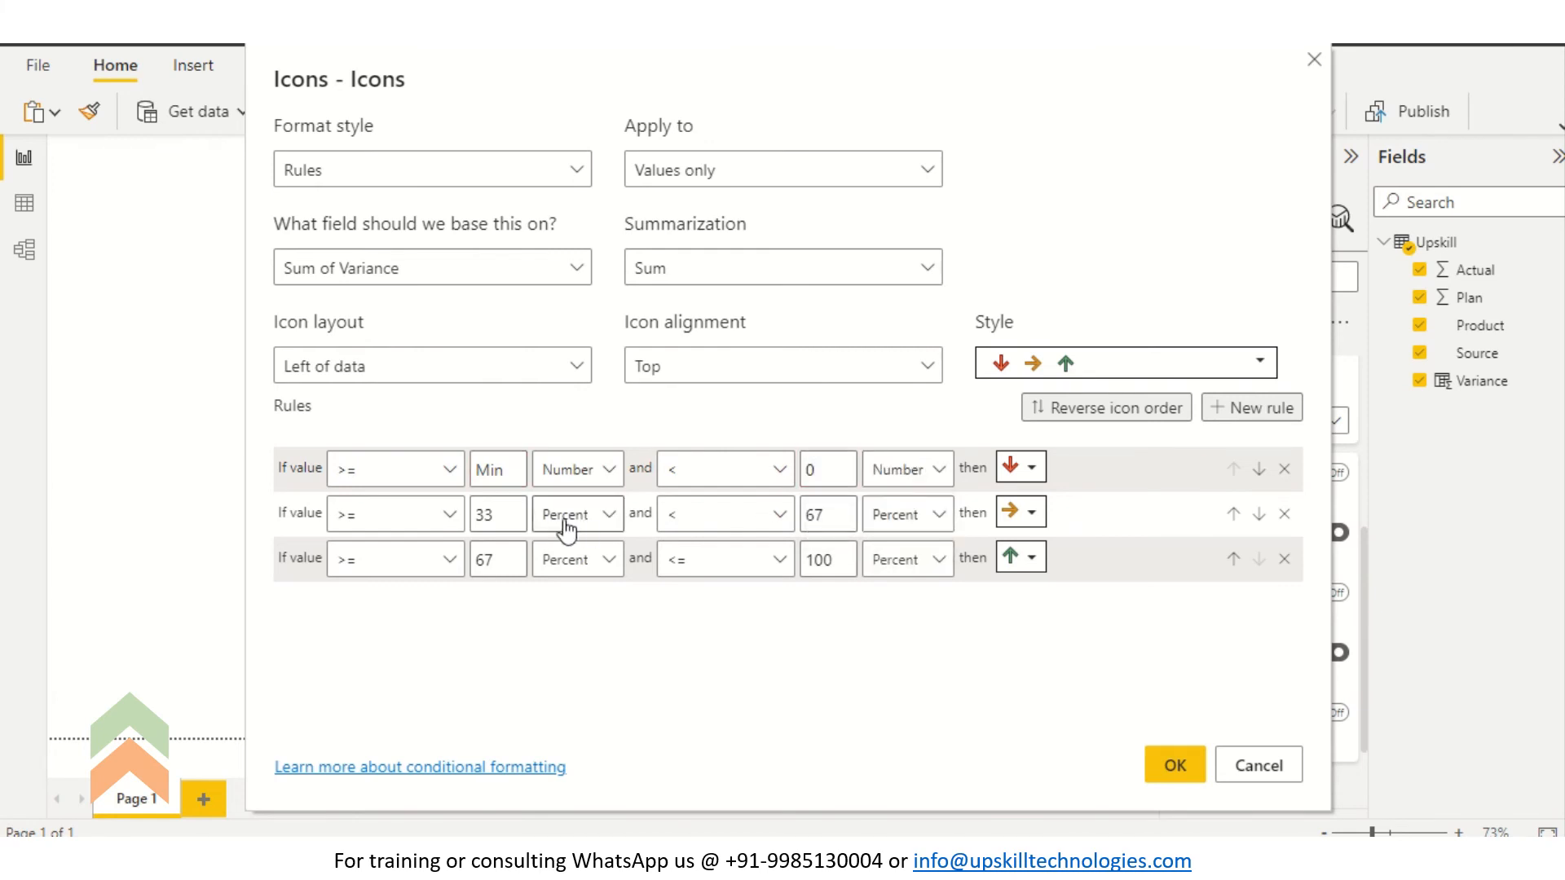
Change the yellow right arrow rule so it applies to values = 0 (Number).
click(450, 514)
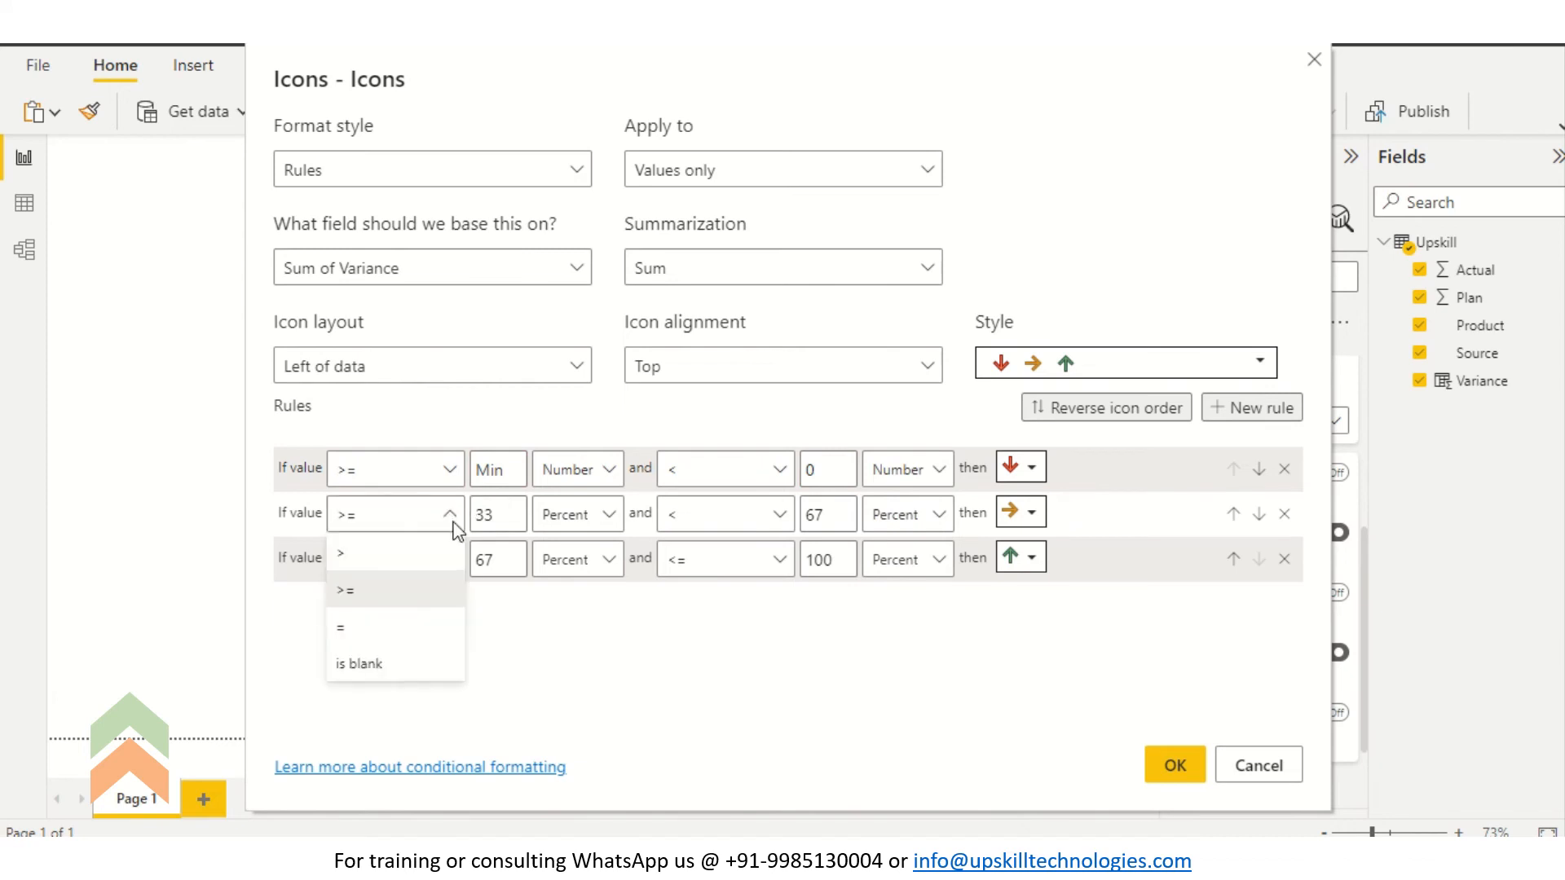
click(386, 568)
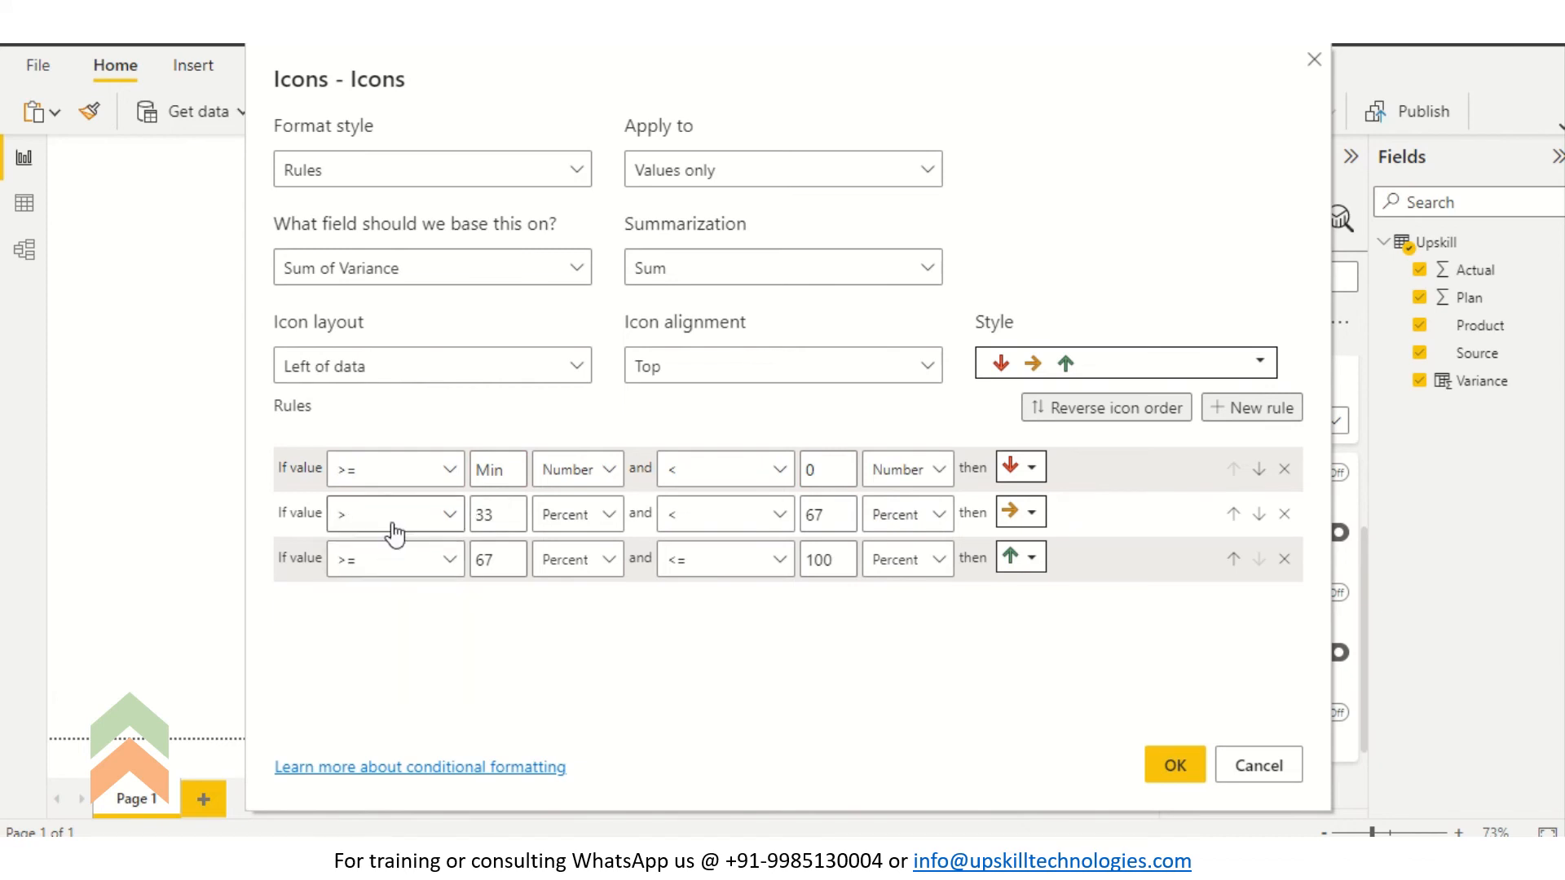
click(396, 528)
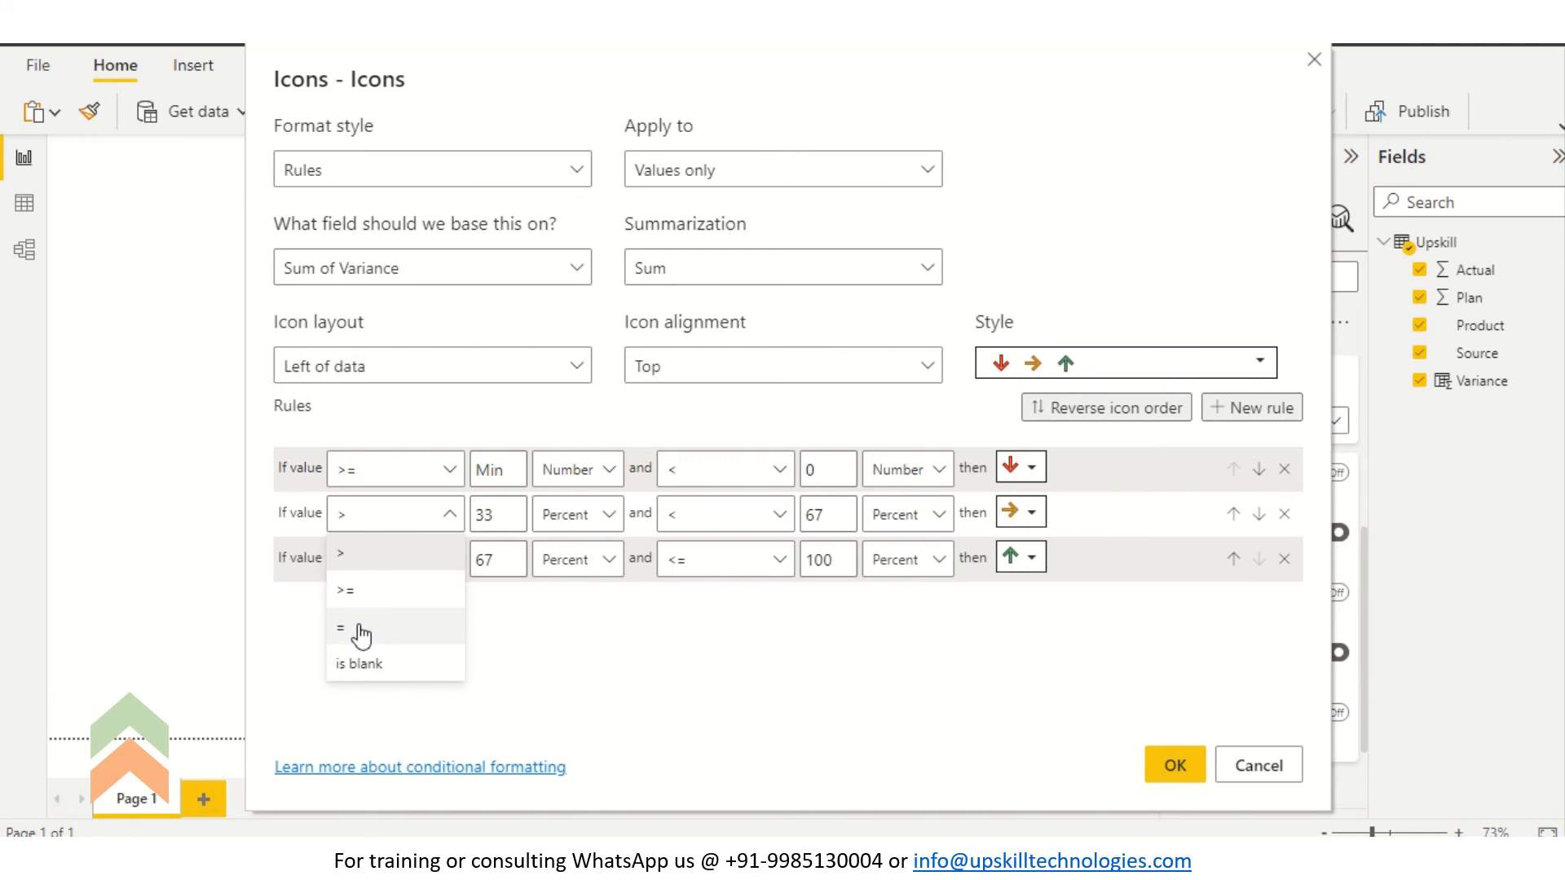
click(364, 633)
click(499, 514)
key(BackSpace)
key(BackSpace)
text(0)
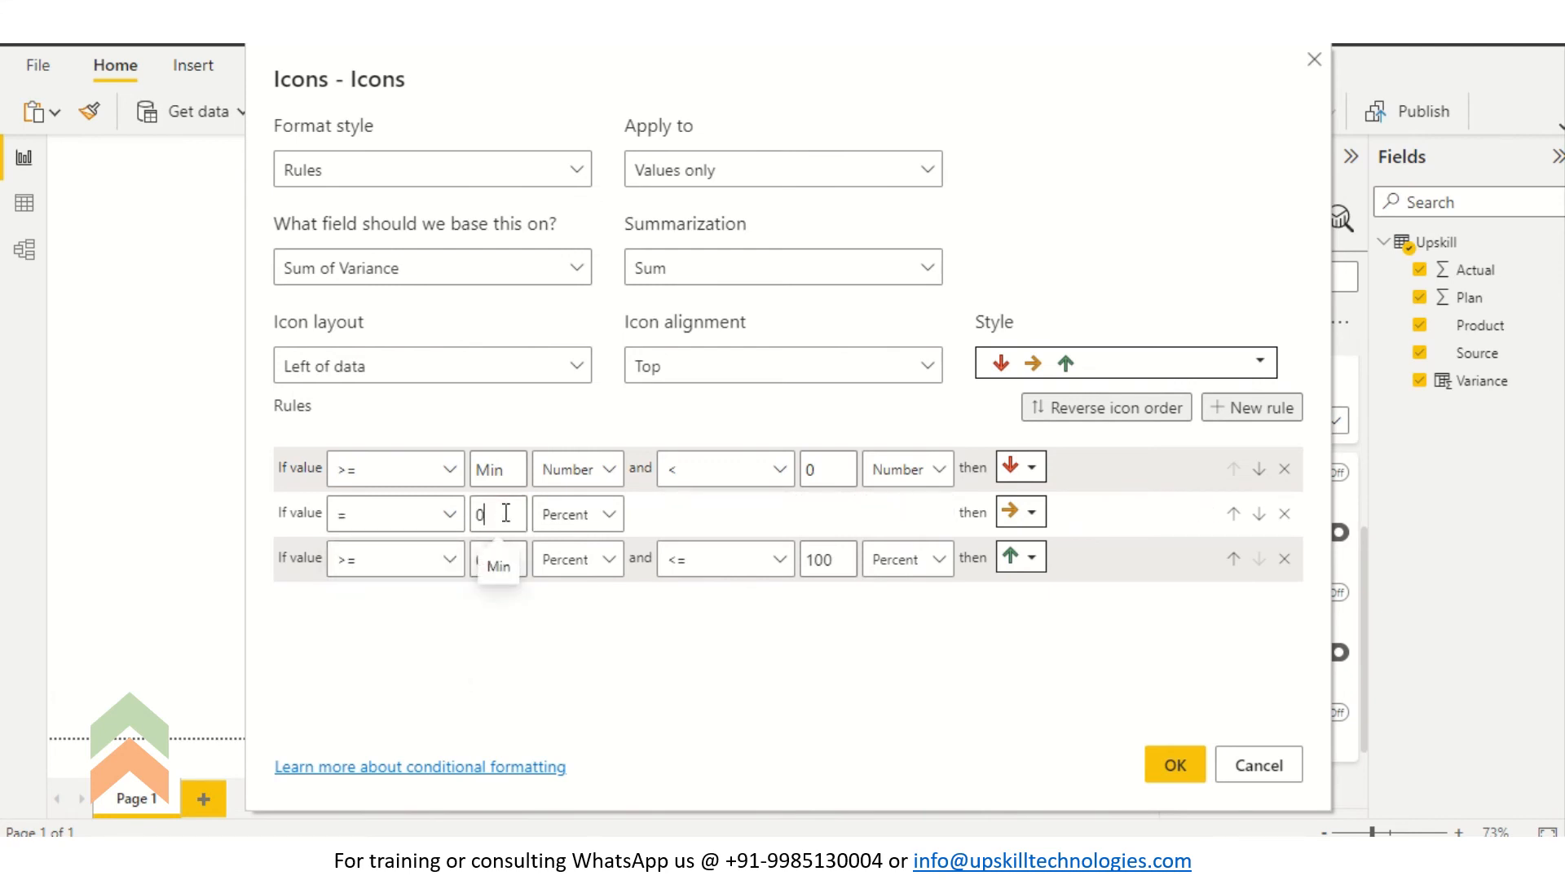
click(603, 514)
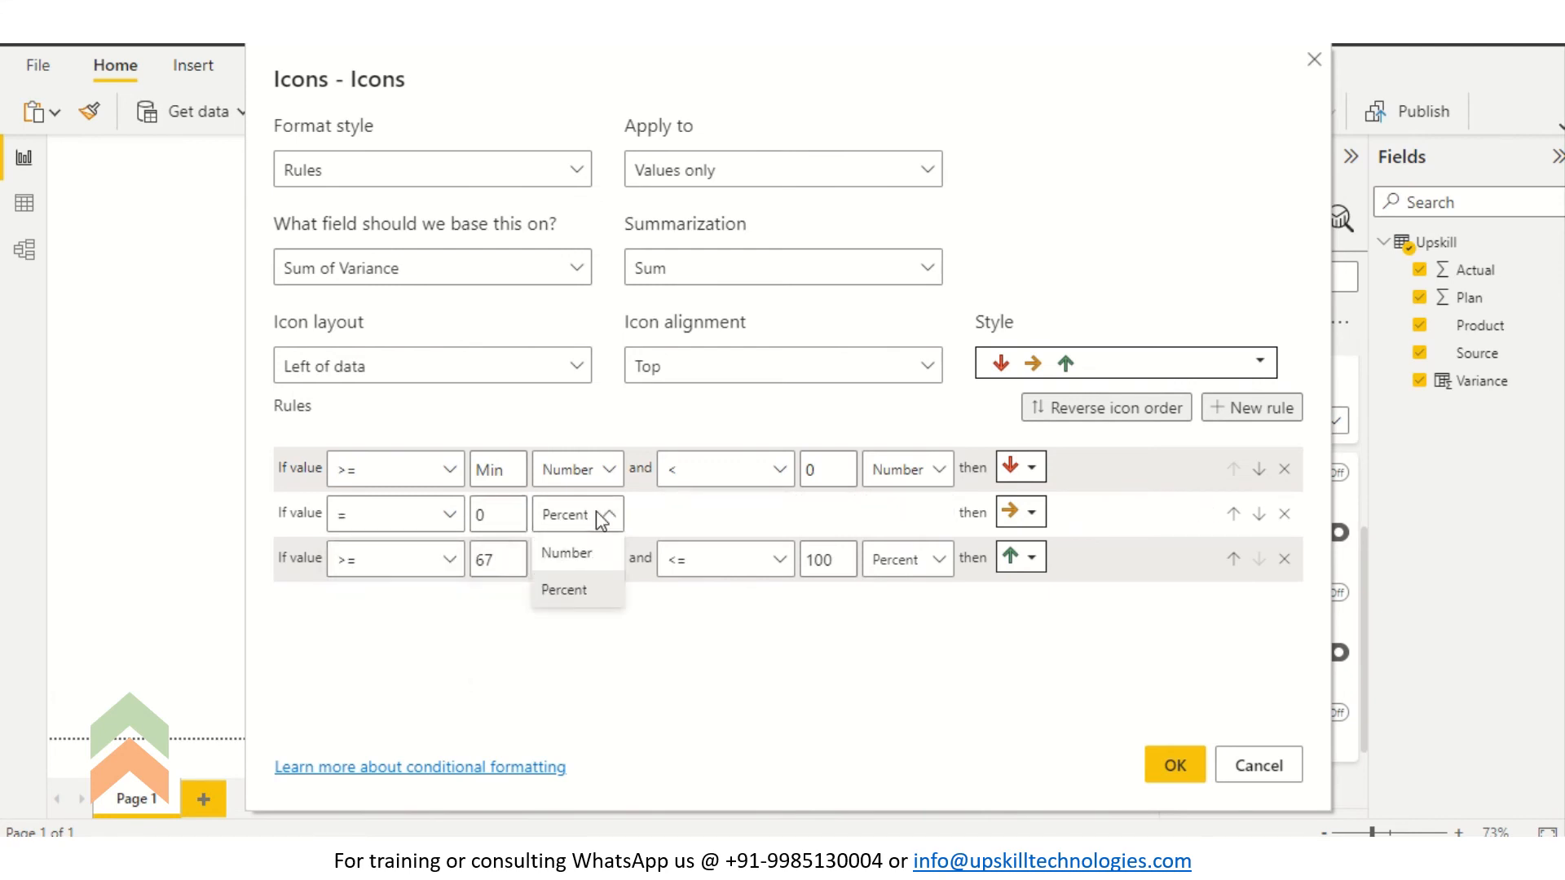
click(555, 551)
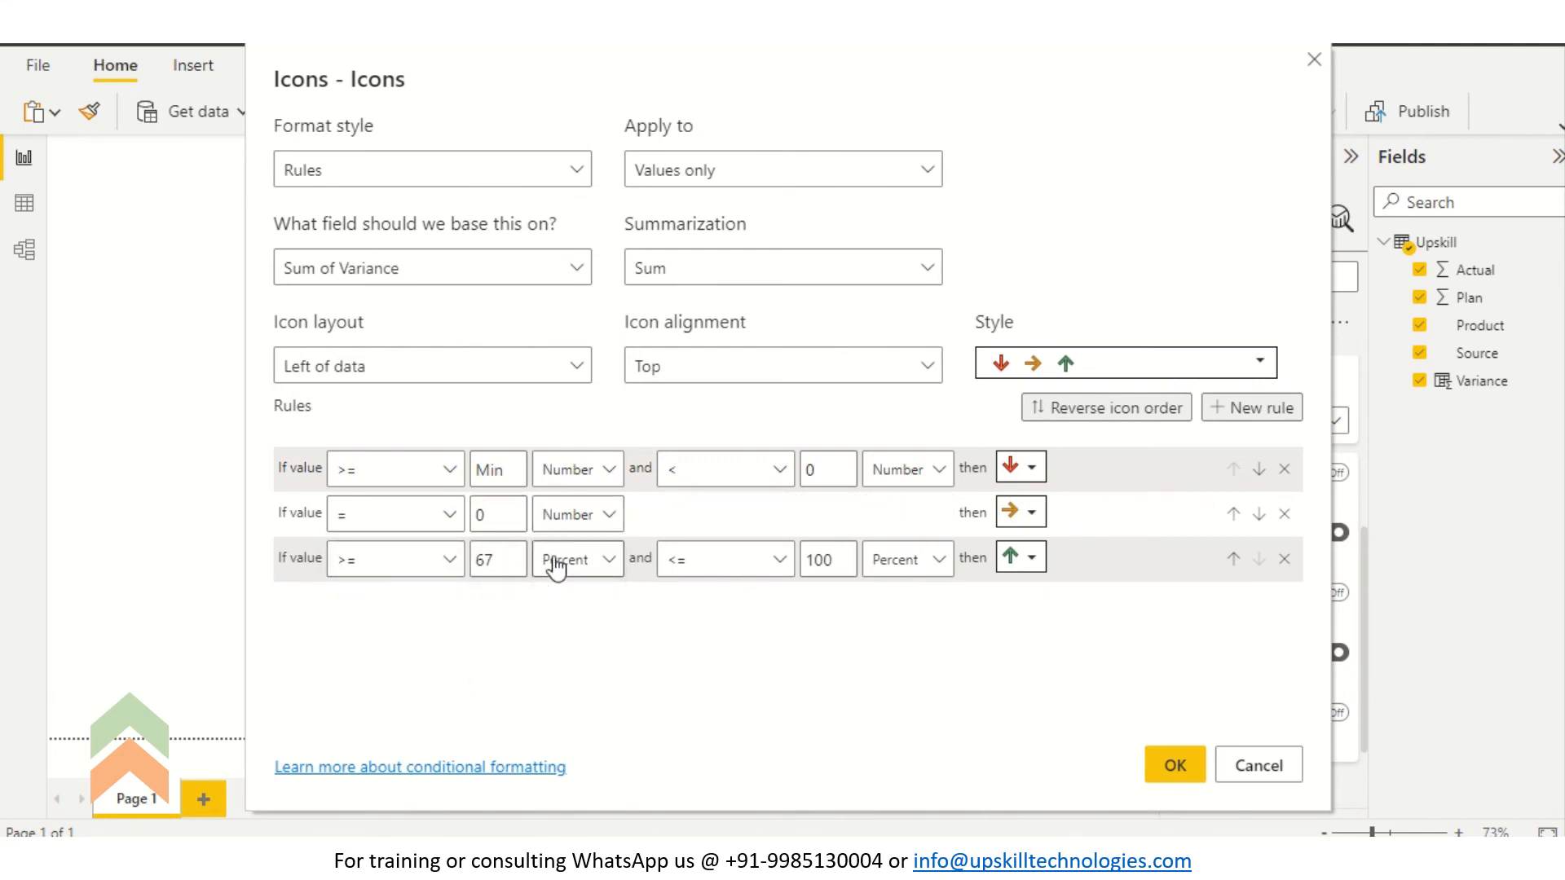
Set the lower bound of the green up arrow rule to > 0, evaluated as Number.
click(395, 563)
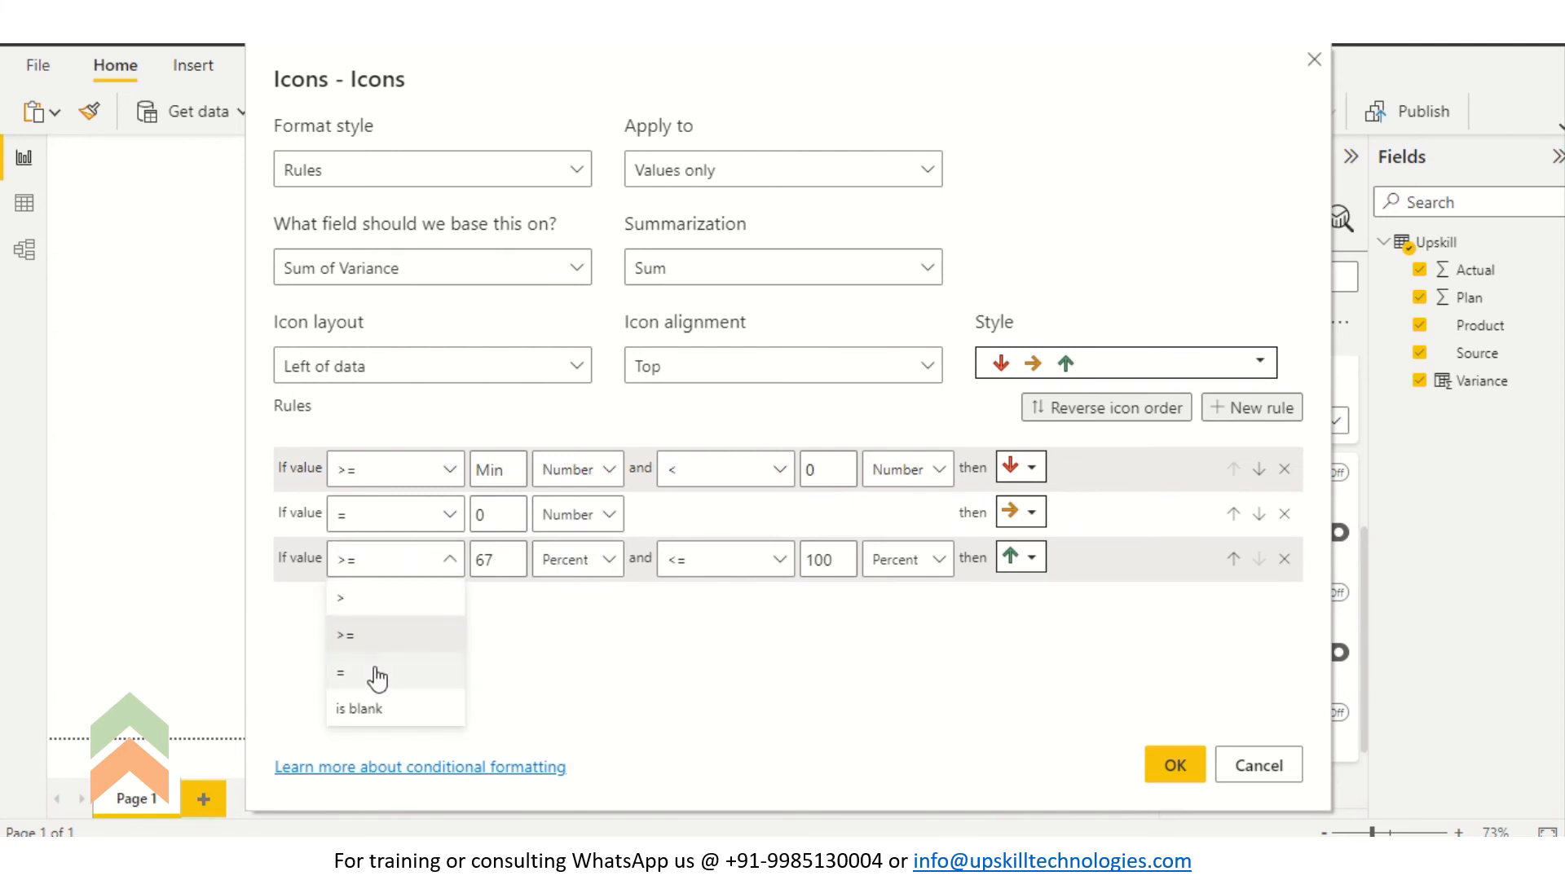
click(375, 610)
click(523, 568)
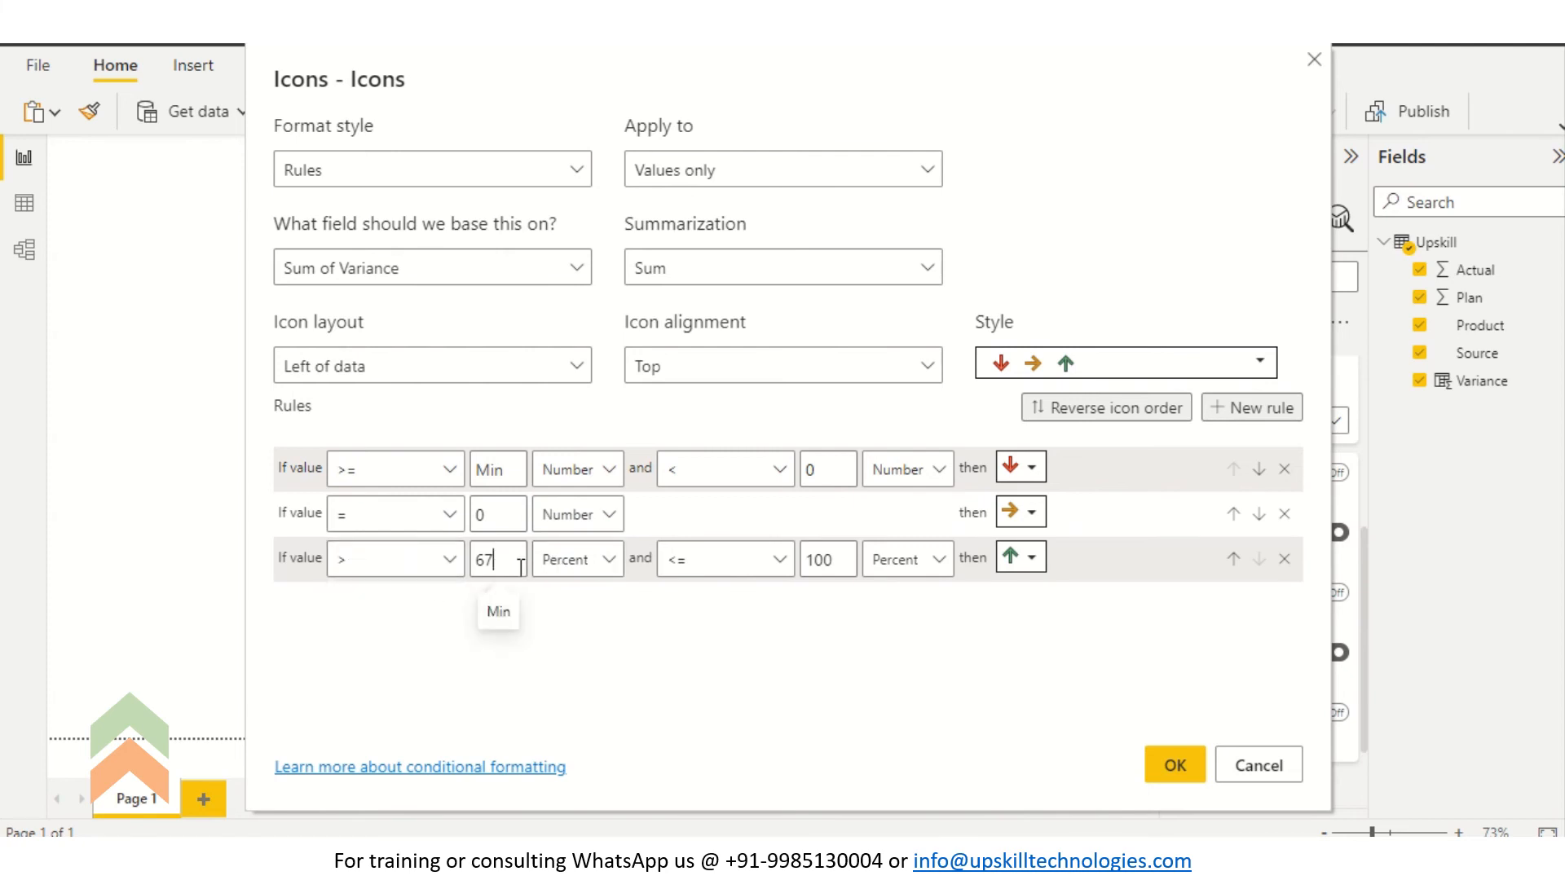
key(BackSpace)
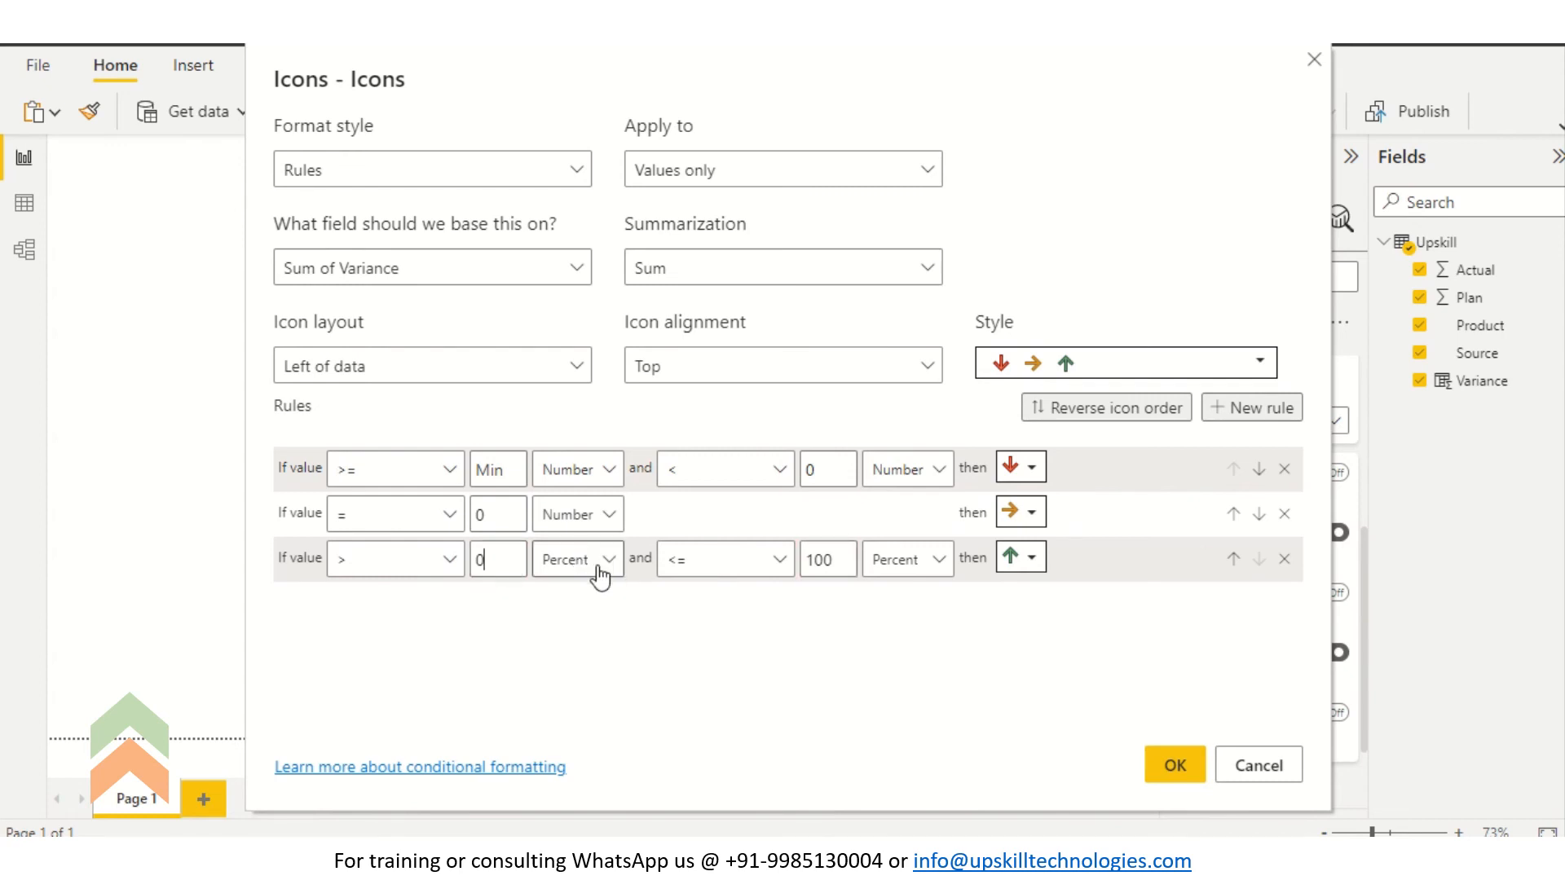
click(597, 566)
click(568, 600)
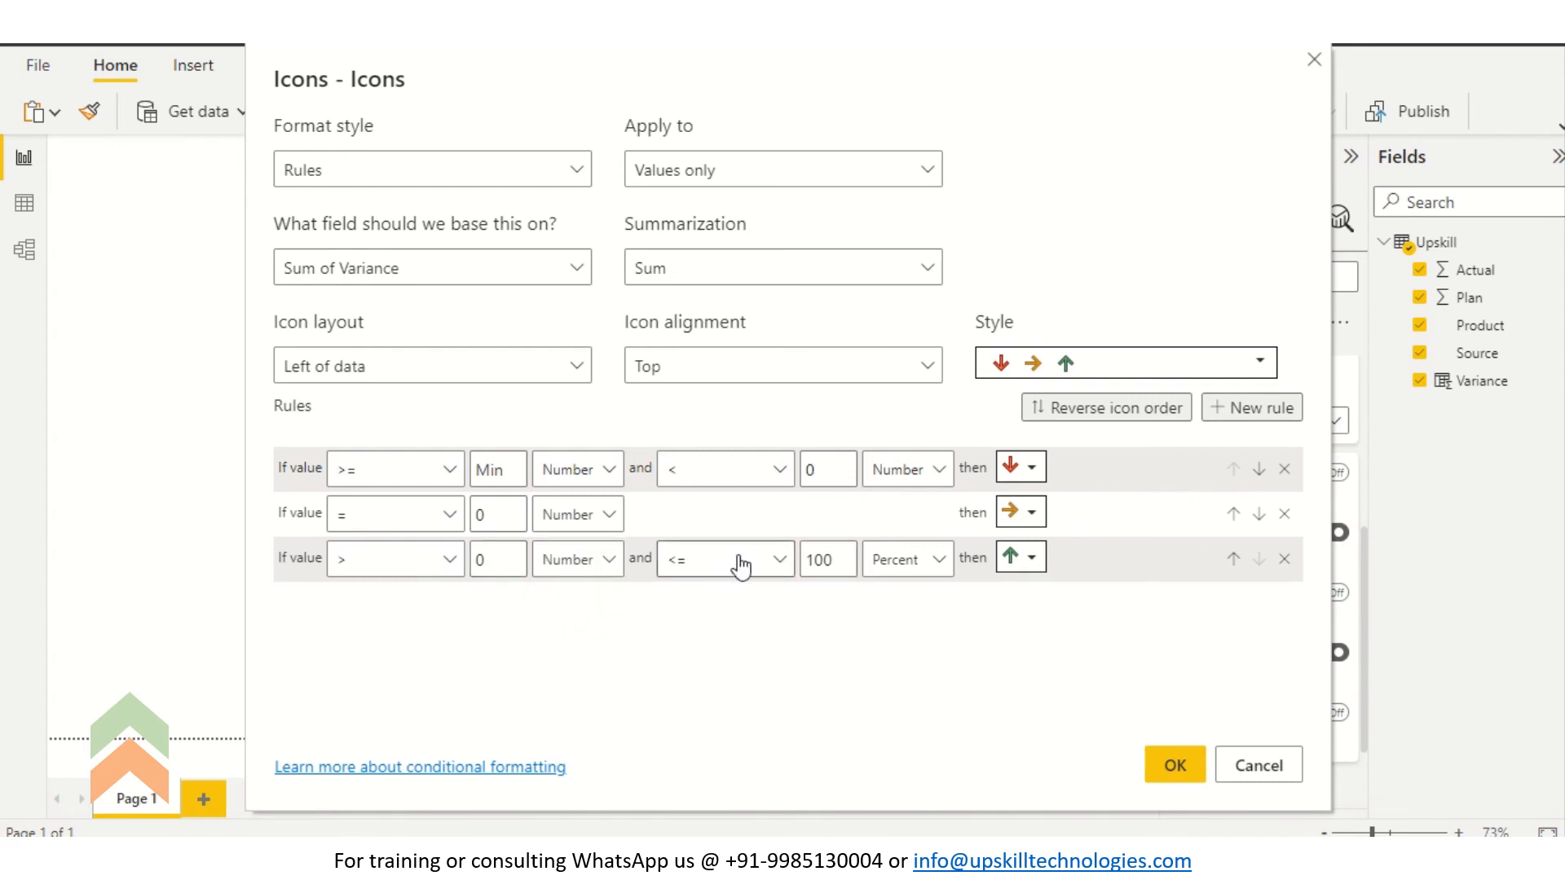
Set the upper bound of the green up arrow rule to <= Max (Number) and apply the icon rules.
click(815, 560)
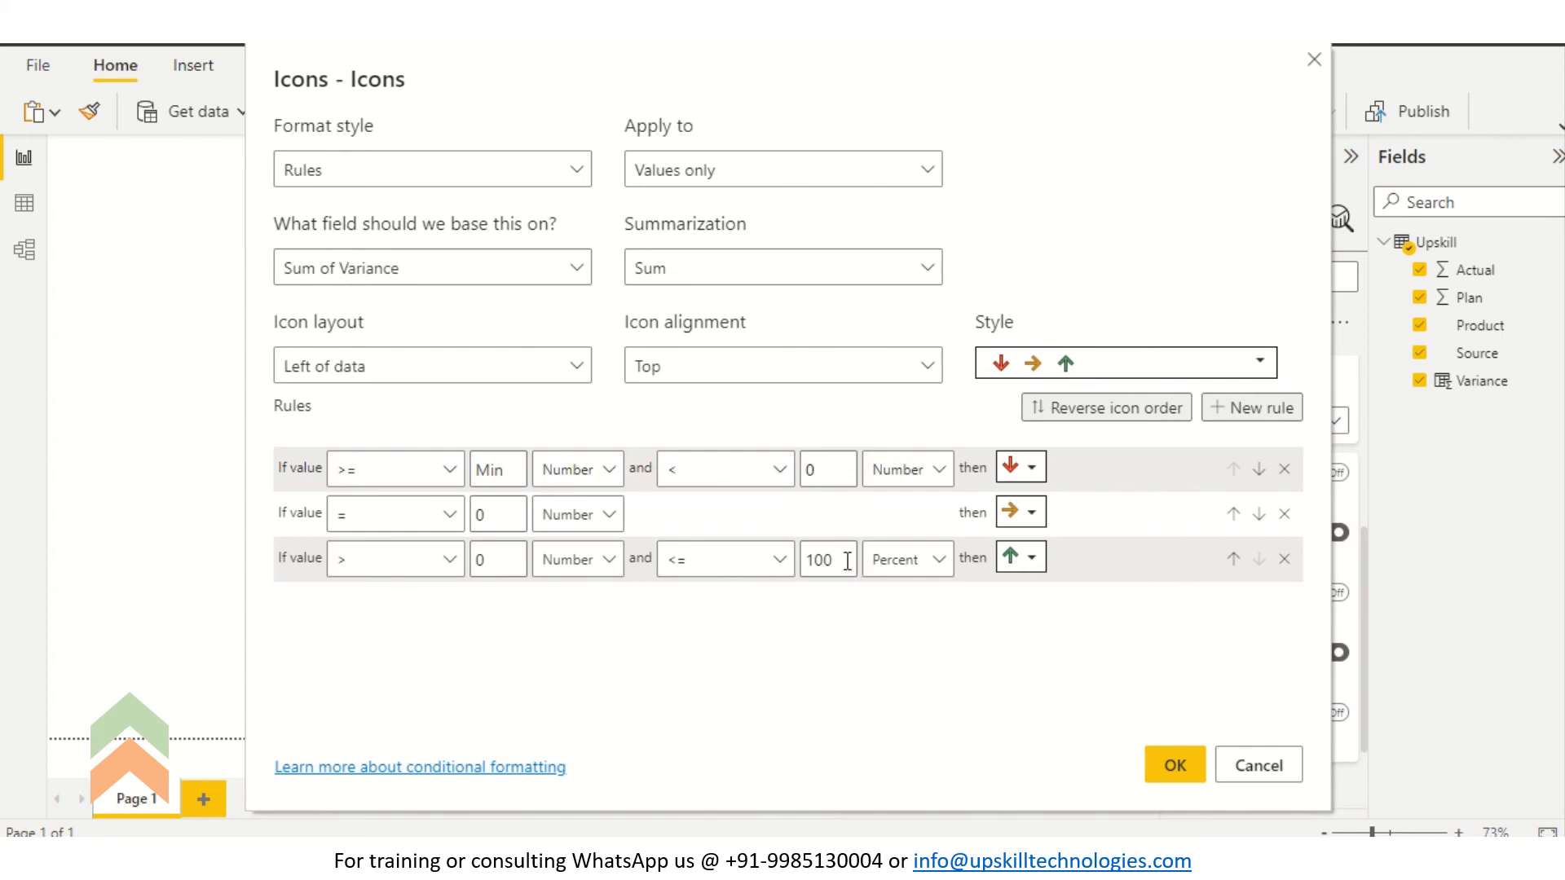
click(842, 560)
key(BackSpace)
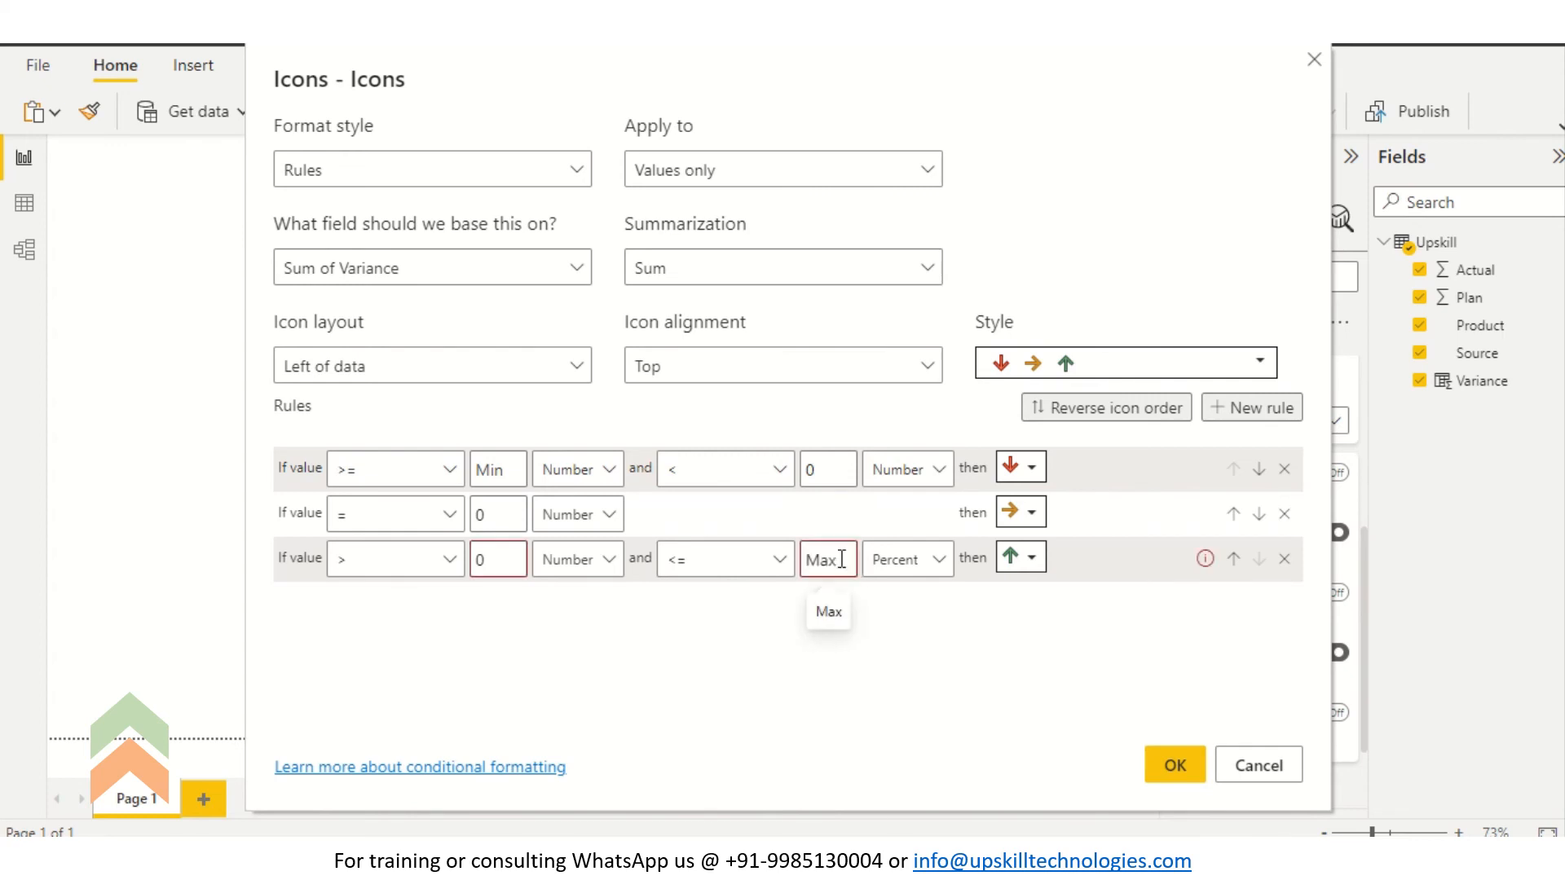
click(899, 568)
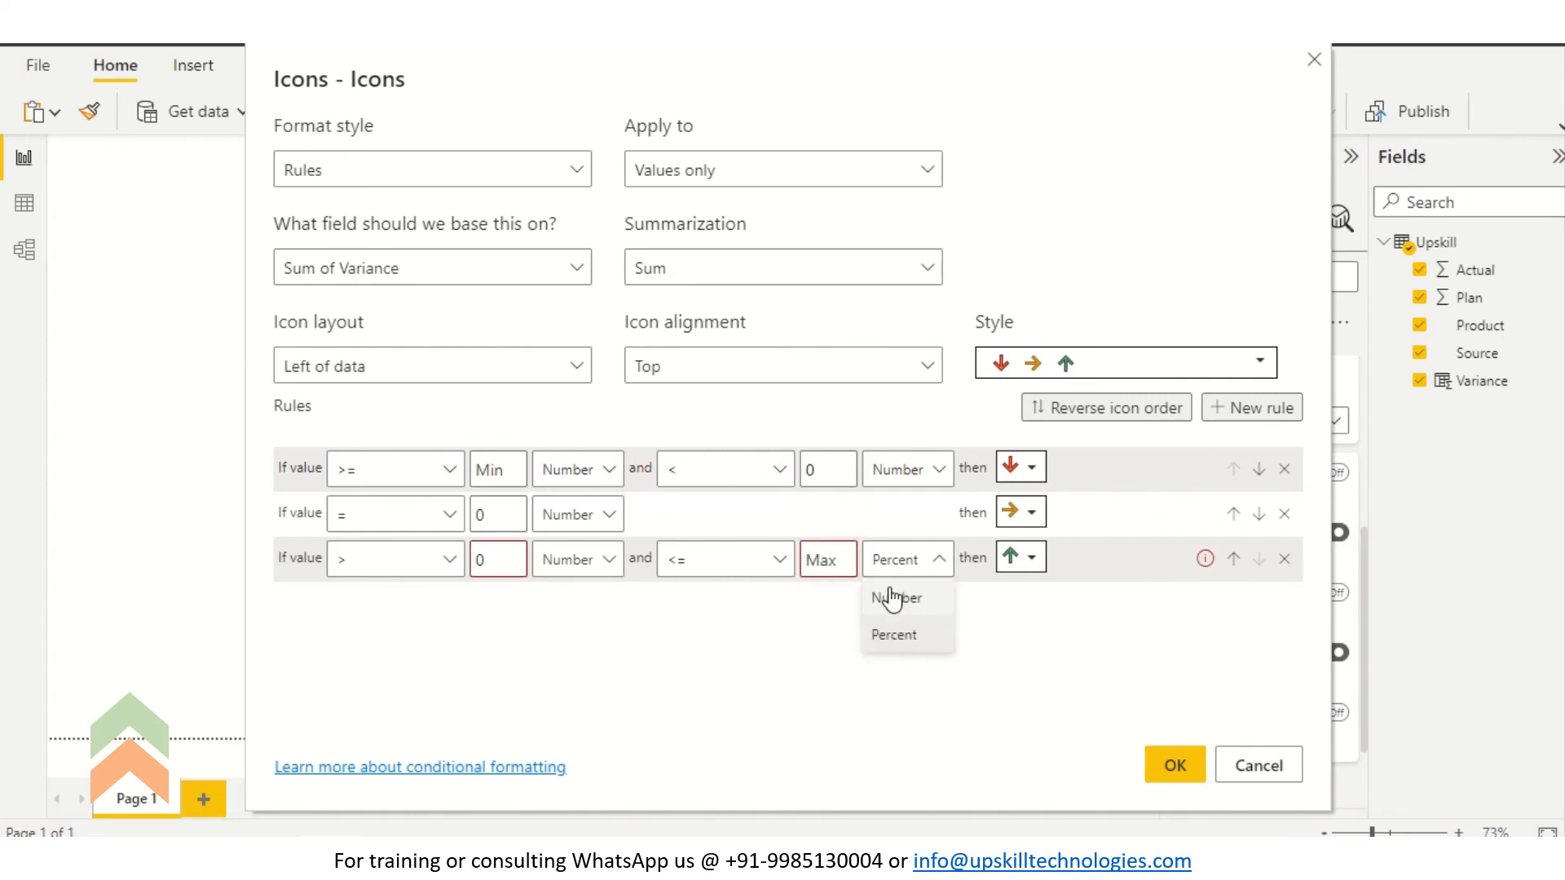
click(894, 597)
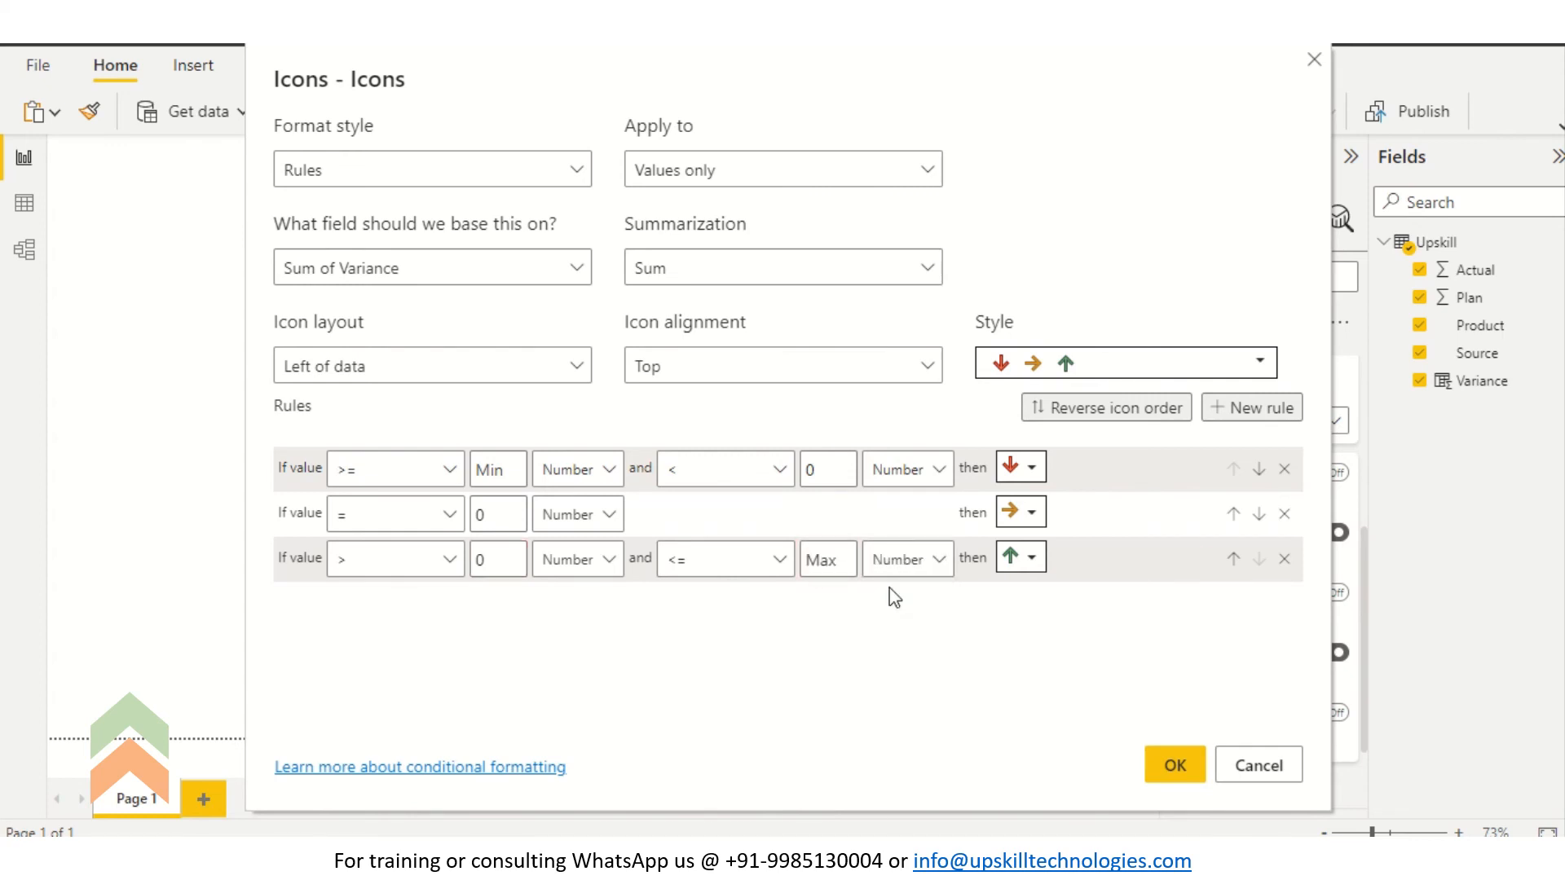
click(1177, 763)
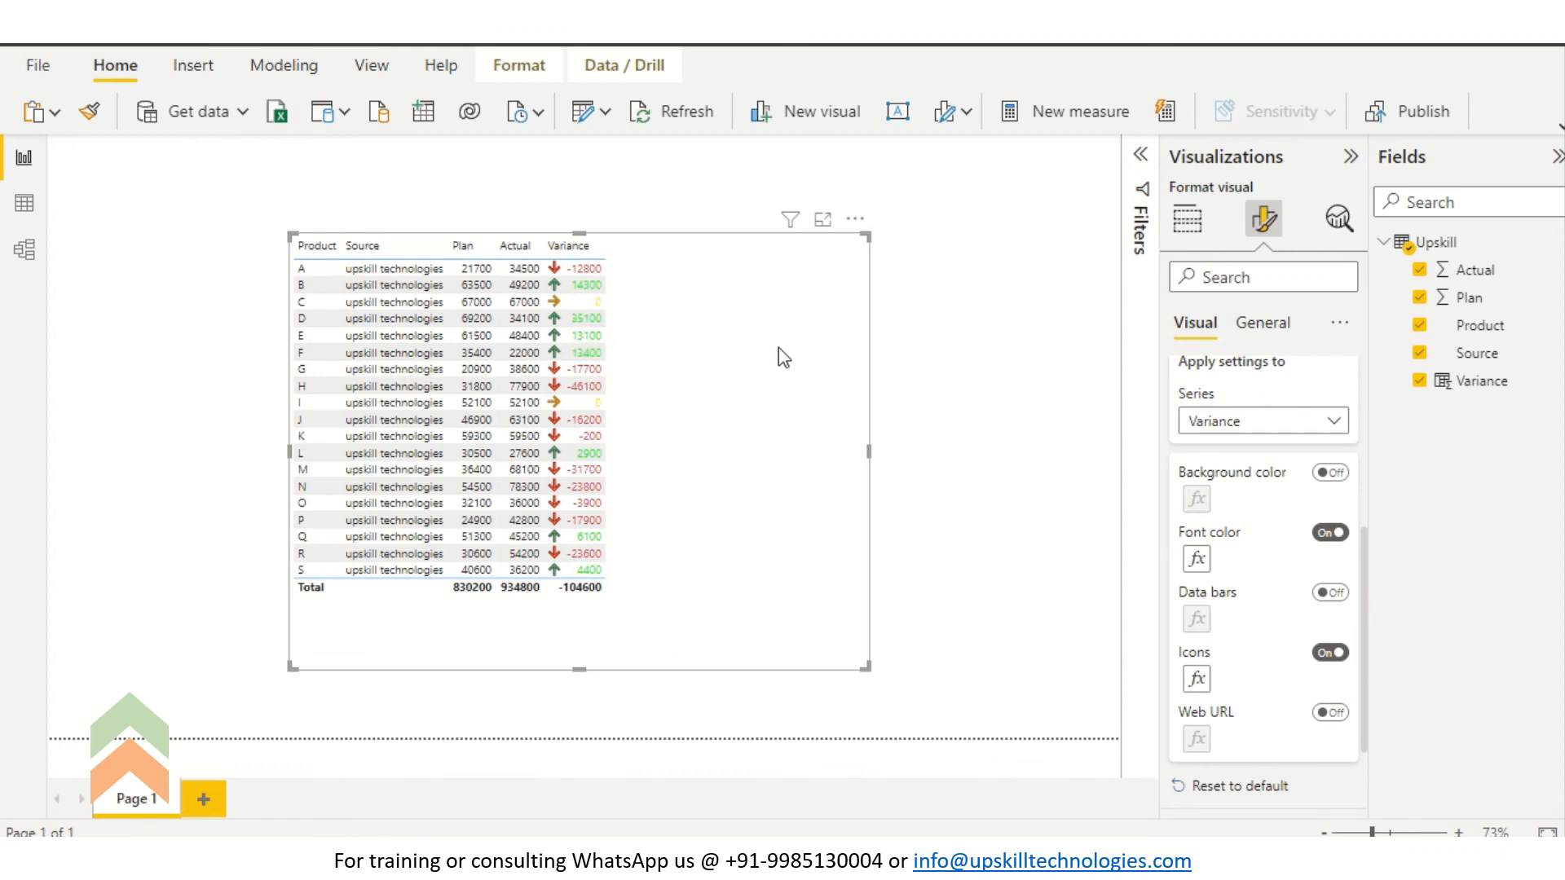
Deselect the table visual on the report page.
click(943, 379)
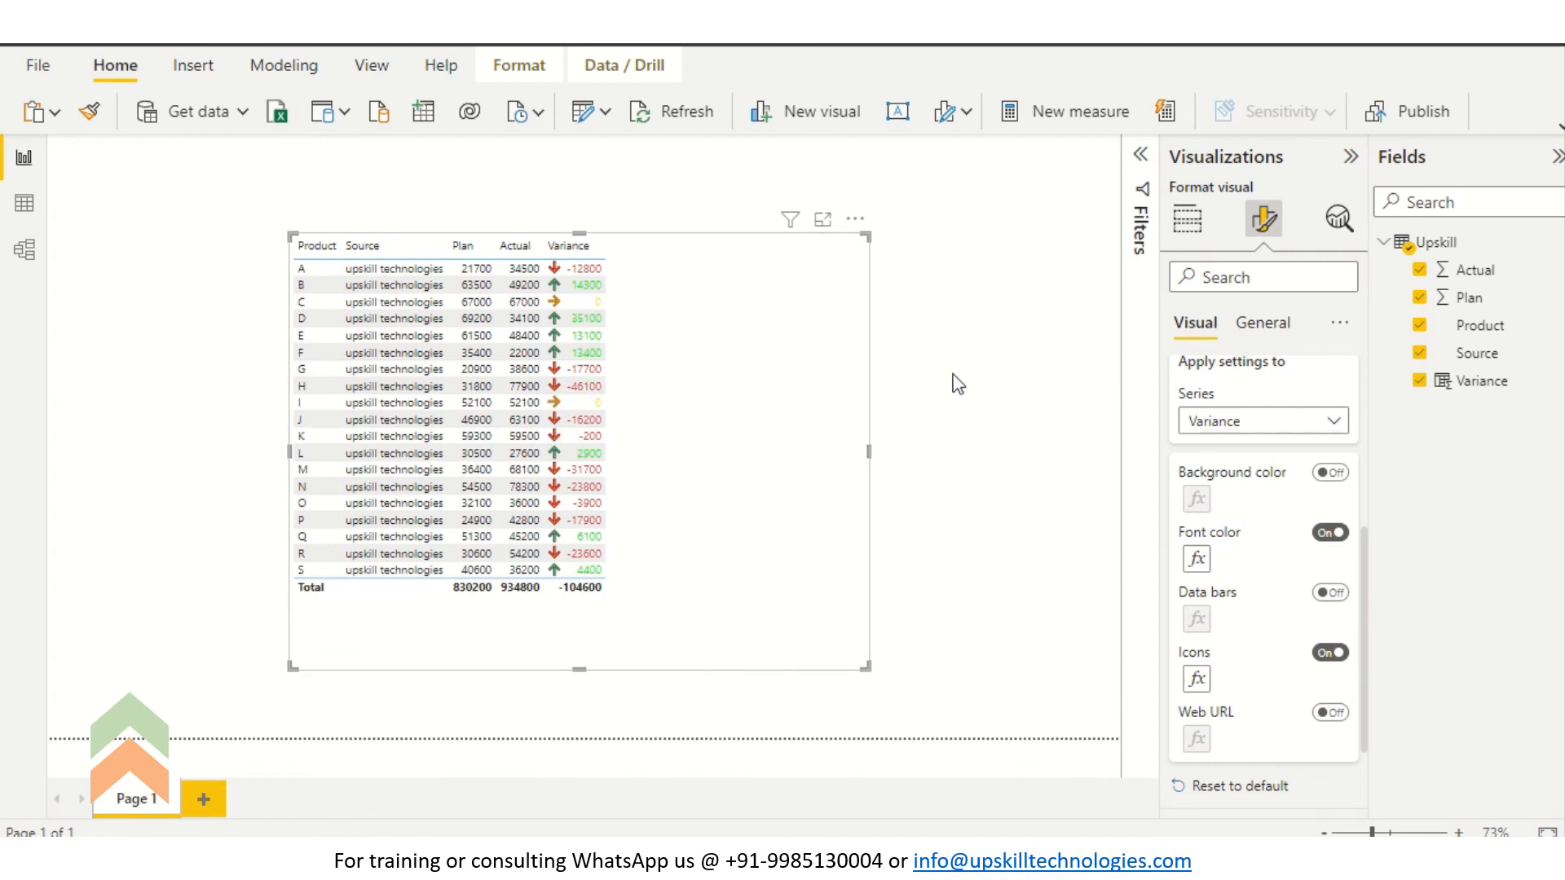
click(783, 410)
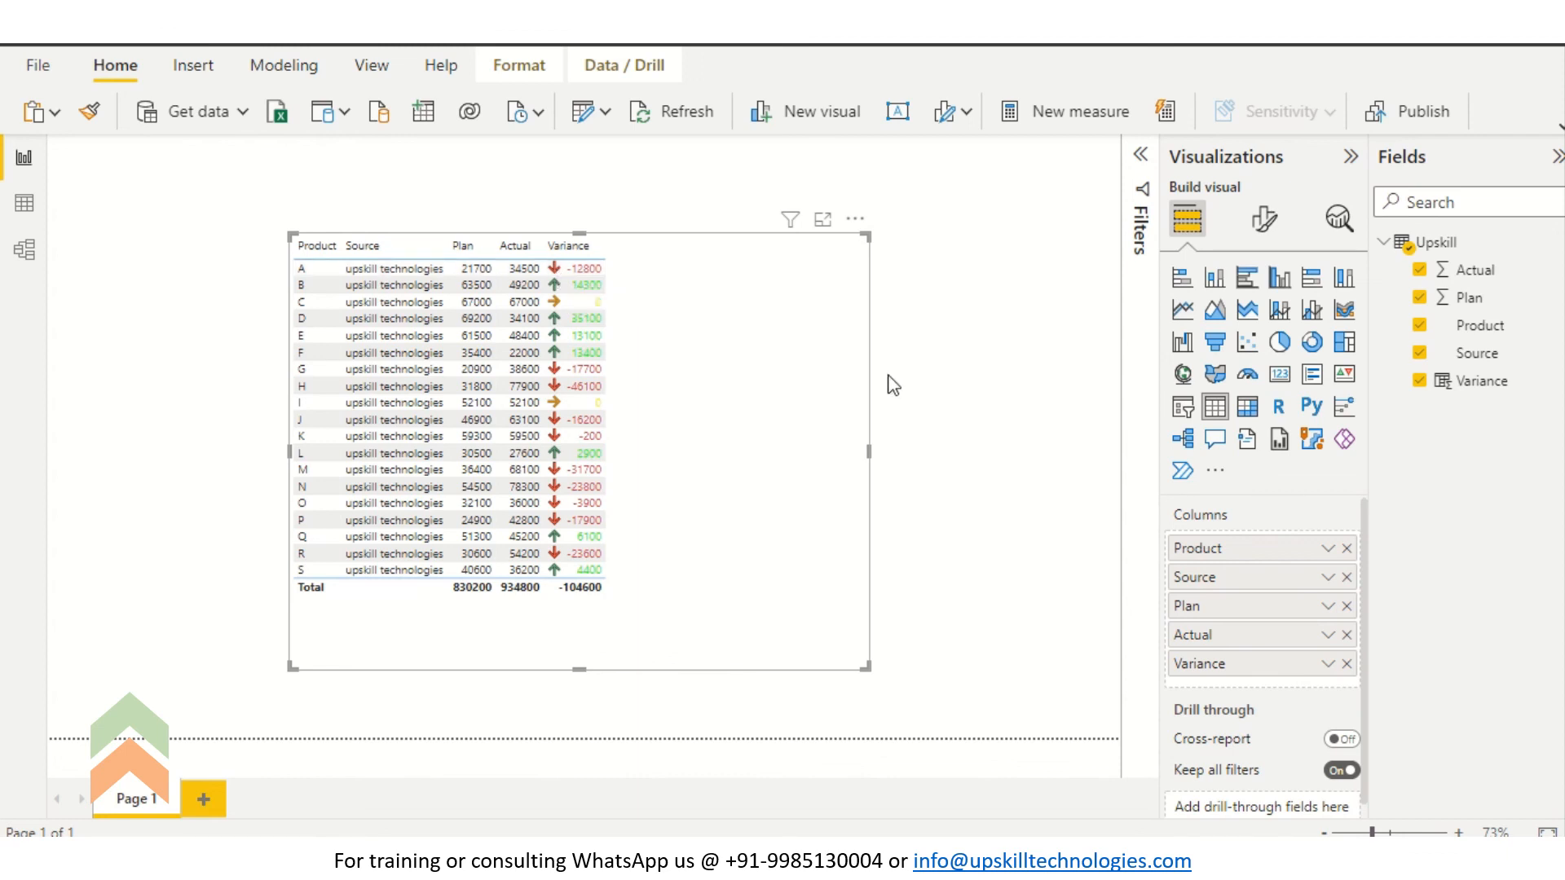
click(921, 381)
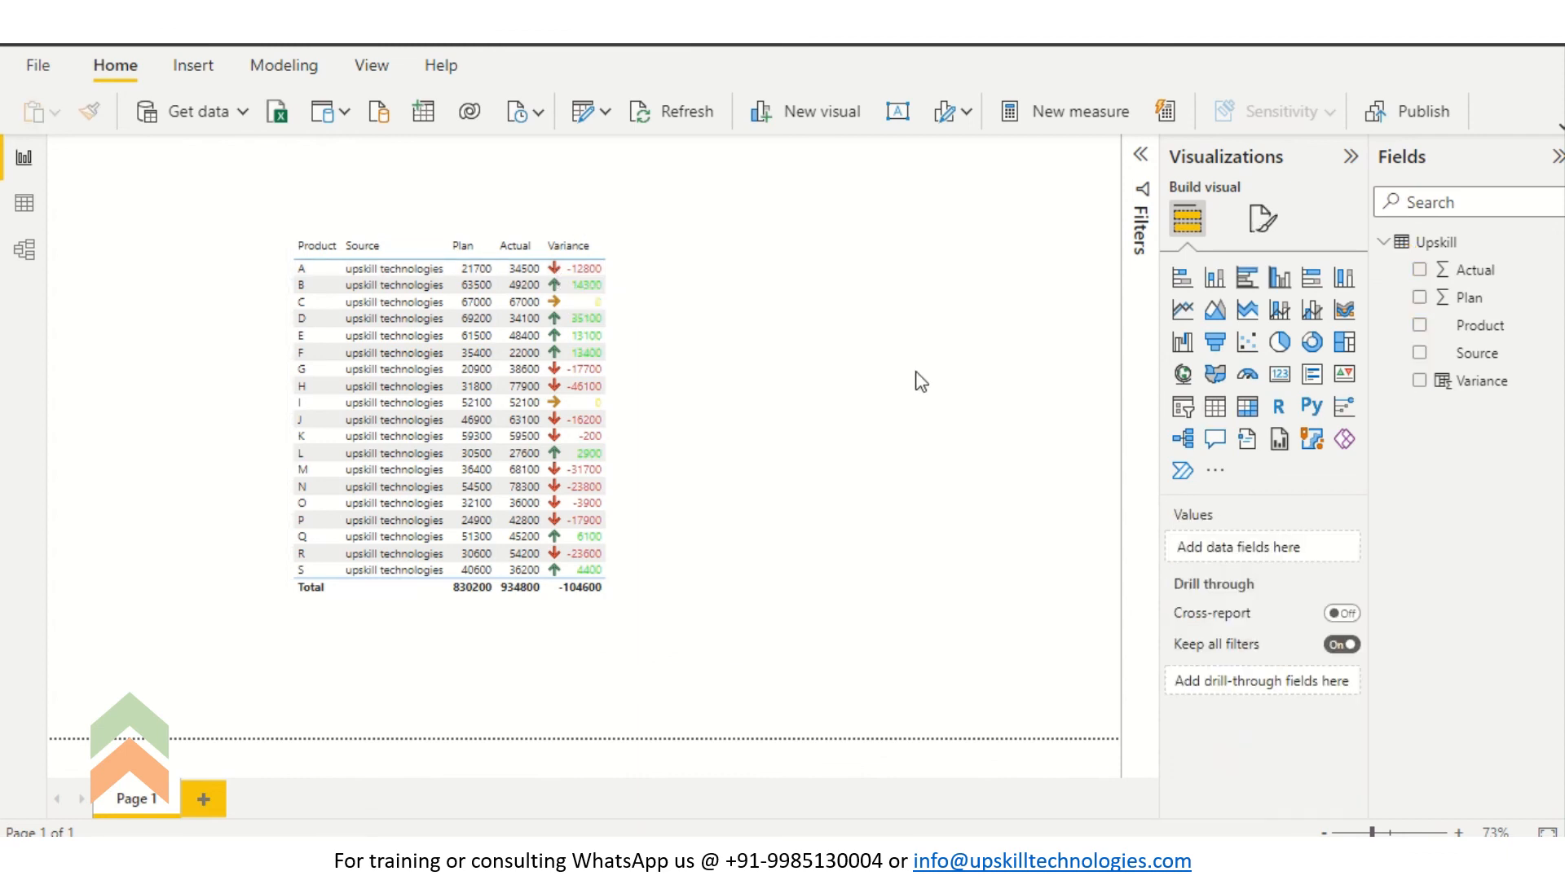